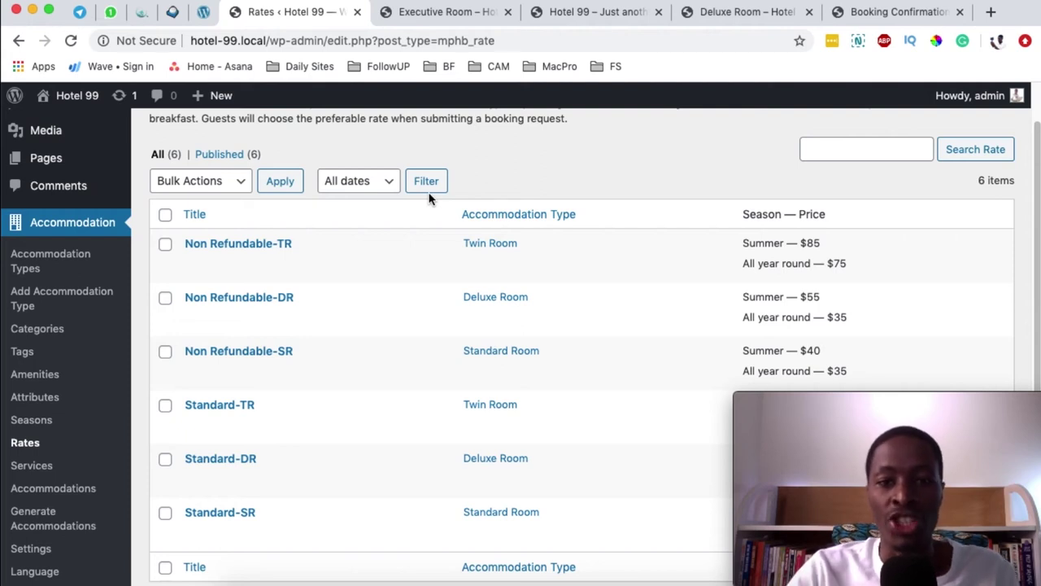
Open the installed plugins list and locate the Hotel Booking plugin
{"action": "scroll", "coordinate": [581, 188], "scroll_direction": "up", "scroll_amount": 3}
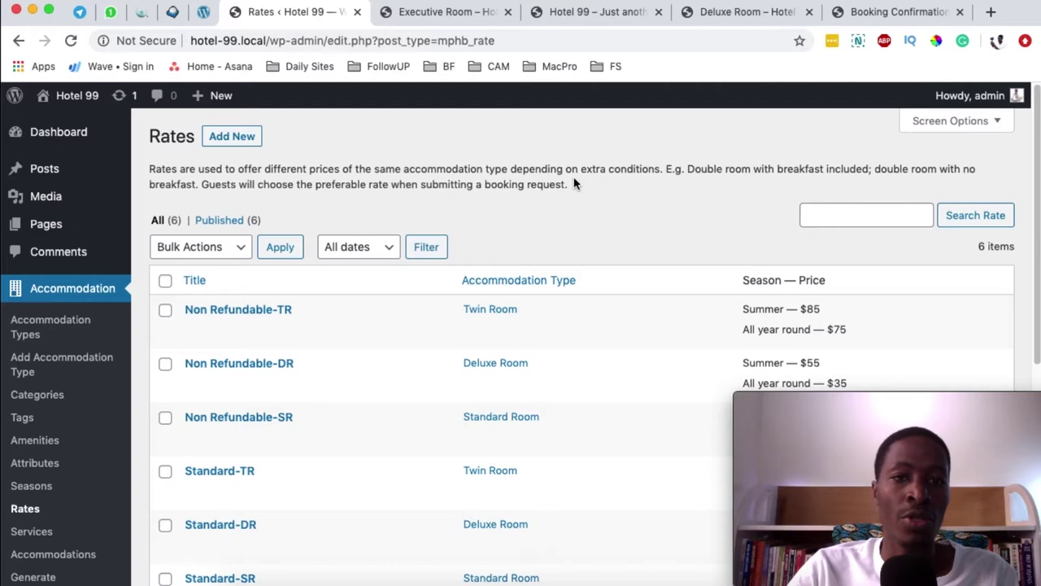
{"action": "scroll", "coordinate": [576, 182], "scroll_direction": "down", "scroll_amount": 3}
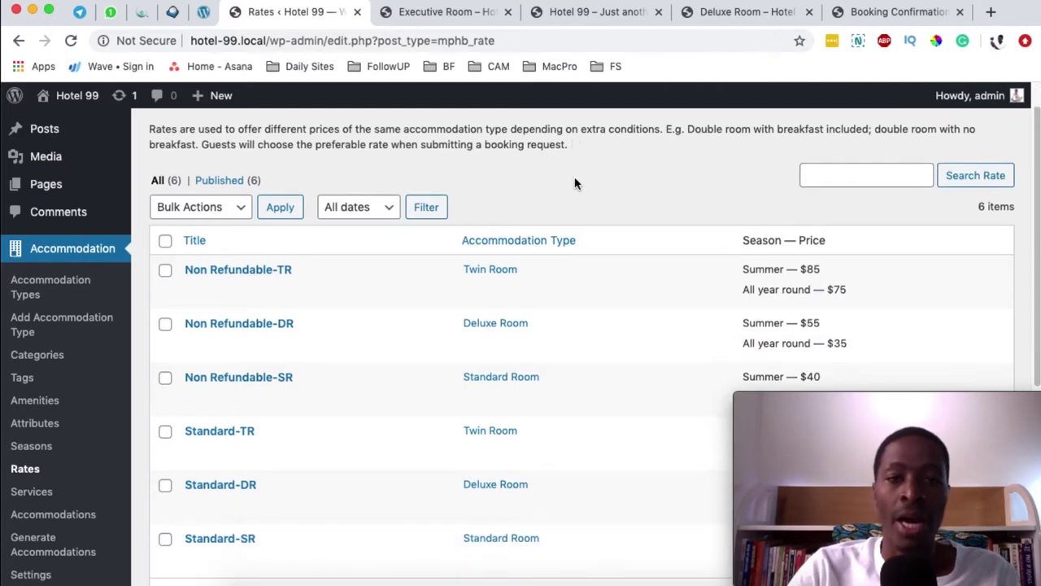
{"action": "scroll", "coordinate": [155, 302], "scroll_direction": "down", "scroll_amount": 3}
{"action": "scroll", "coordinate": [145, 317], "scroll_direction": "down", "scroll_amount": 2}
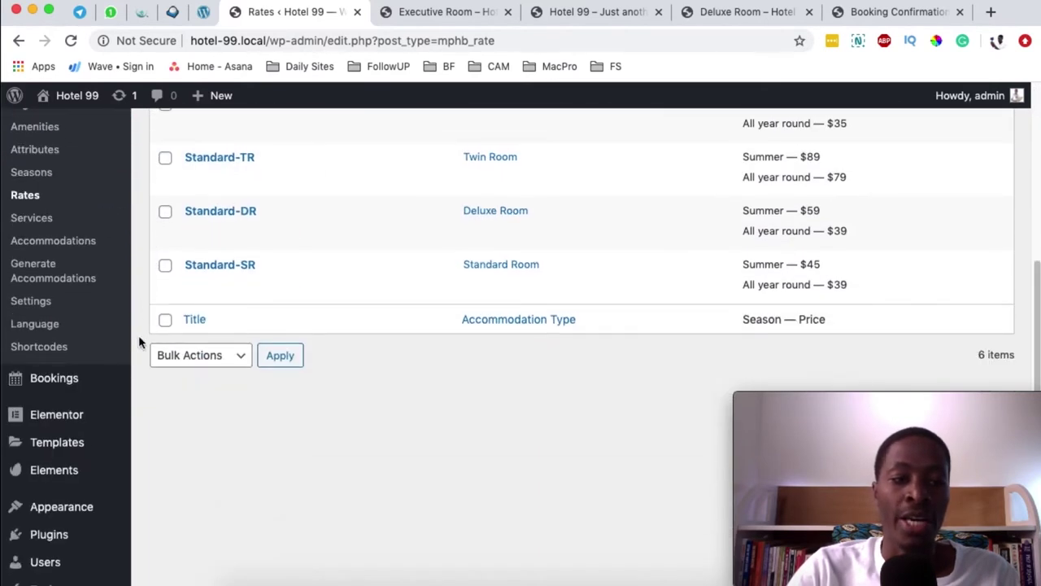
{"action": "mouse_move", "coordinate": [37, 515]}
{"action": "left_click", "coordinate": [169, 499]}
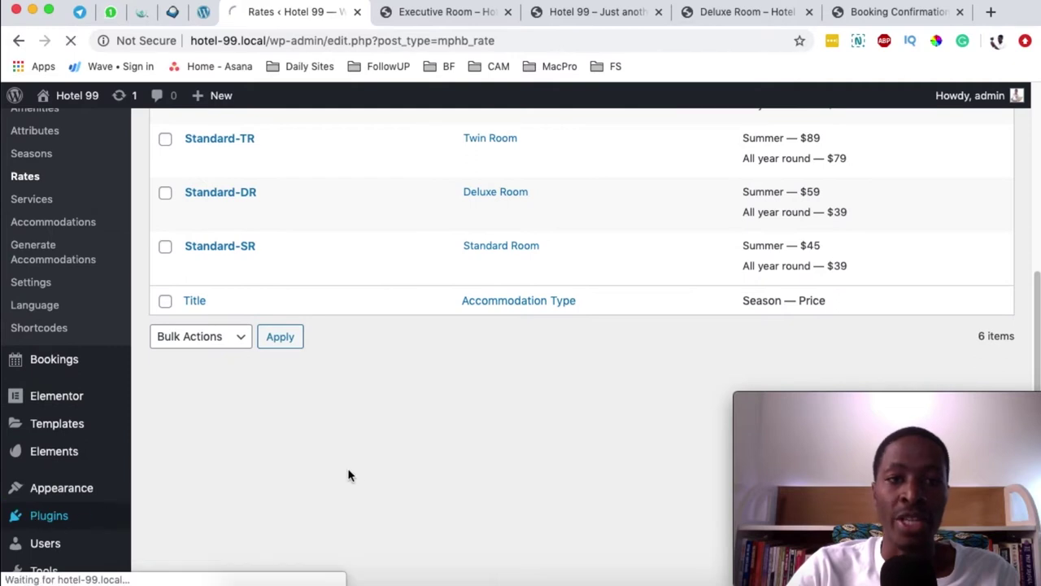
{"action": "scroll", "coordinate": [381, 423], "scroll_direction": "down", "scroll_amount": 3}
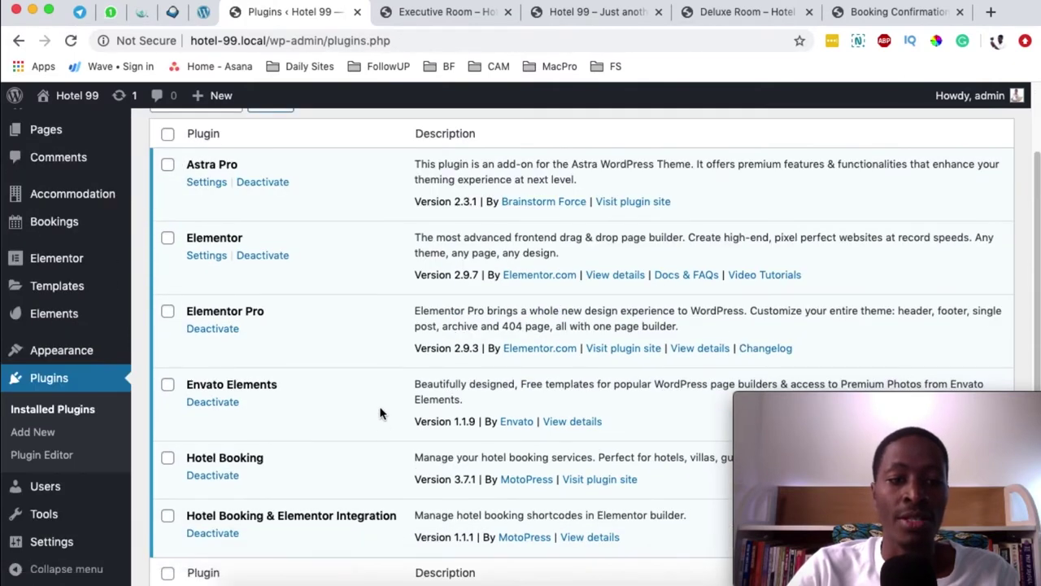
{"action": "left_click", "coordinate": [200, 437]}
{"action": "left_click_drag", "start_coordinate": [200, 437], "coordinate": [264, 437]}
{"action": "left_click", "coordinate": [190, 433]}
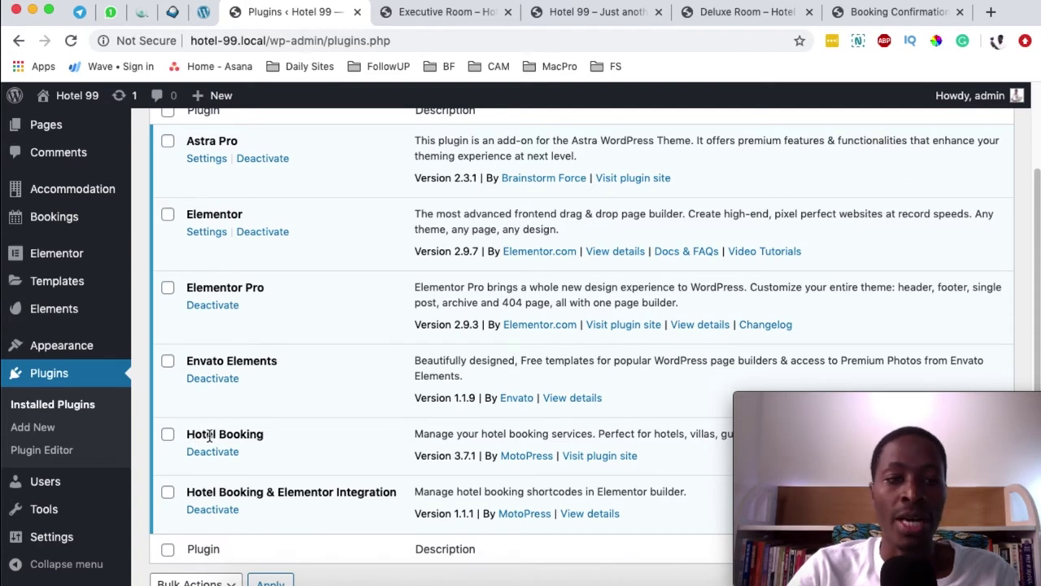
{"action": "scroll", "coordinate": [259, 438], "scroll_direction": "up", "scroll_amount": 3}
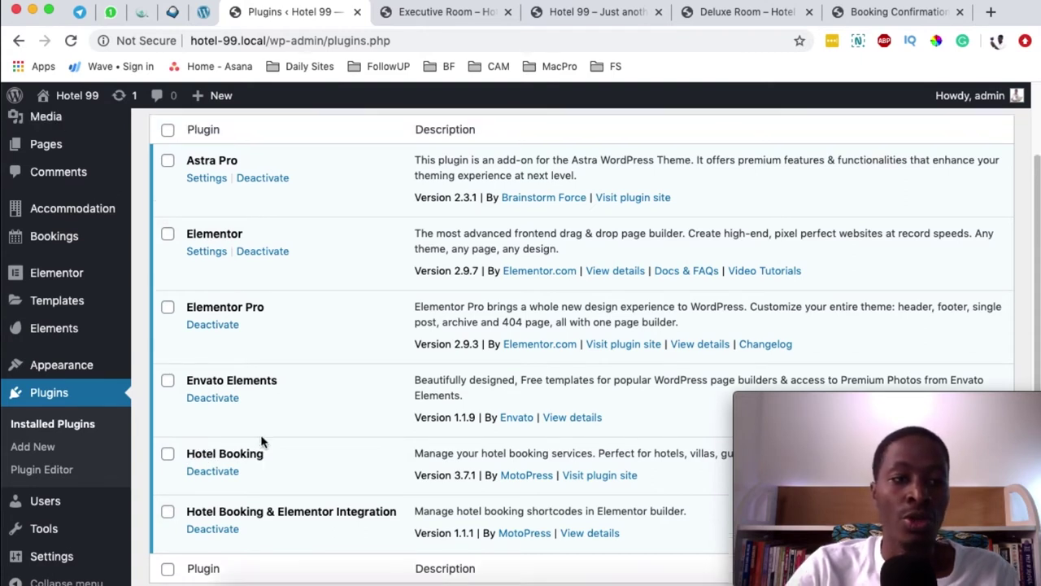
Go back to the accommodation rates list and review the existing rates by room type
{"action": "mouse_move", "coordinate": [66, 291]}
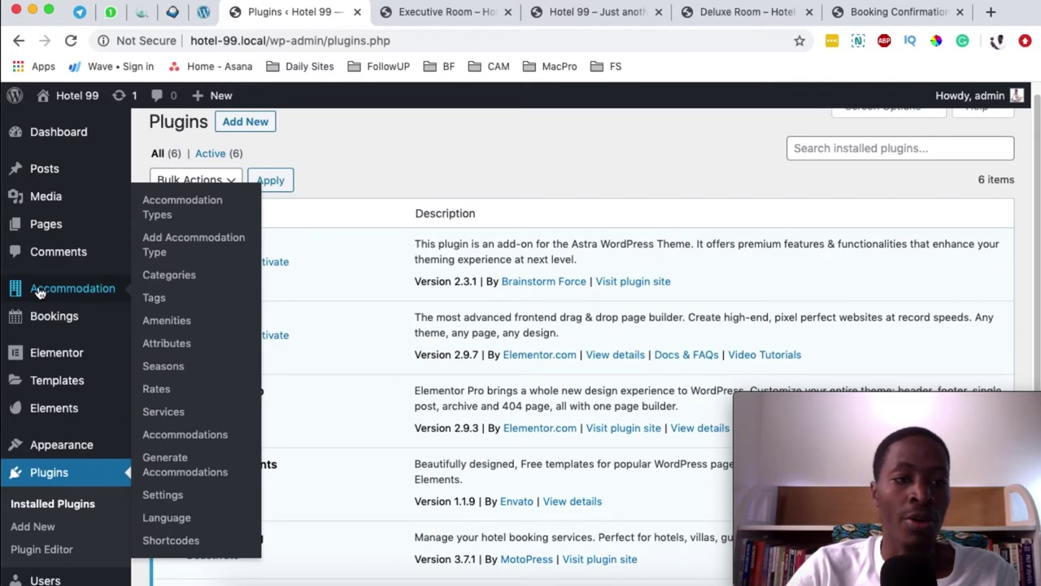
{"action": "mouse_move", "coordinate": [45, 320]}
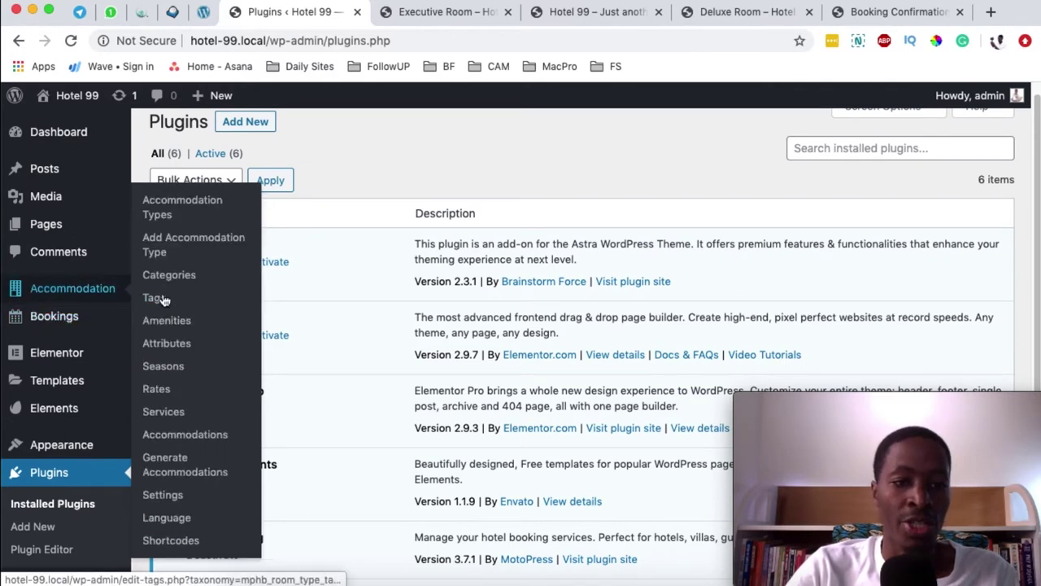
{"action": "left_click", "coordinate": [160, 393]}
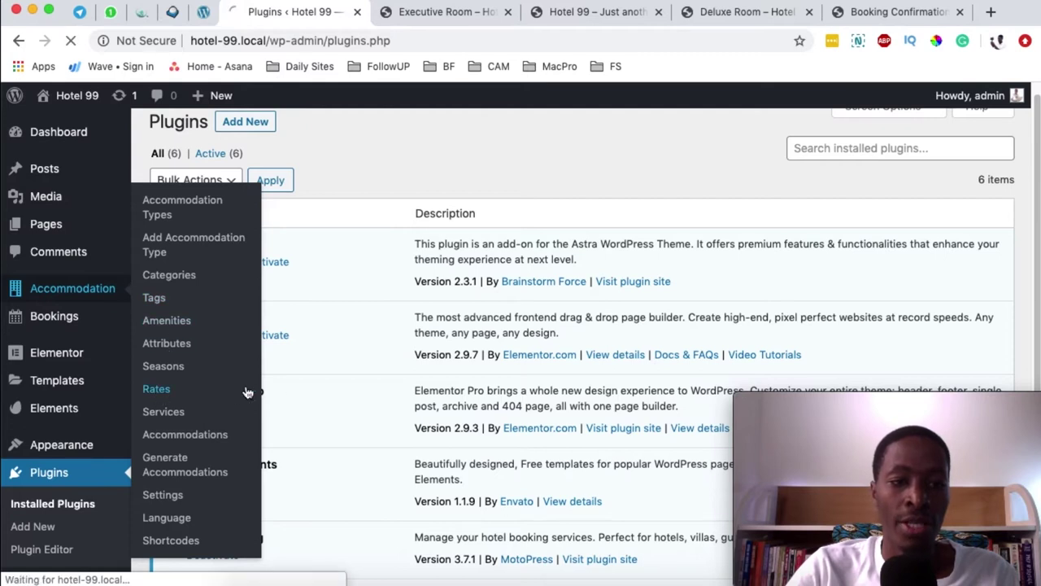
{"action": "scroll", "coordinate": [334, 366], "scroll_direction": "down", "scroll_amount": 1}
{"action": "scroll", "coordinate": [382, 298], "scroll_direction": "down", "scroll_amount": 3}
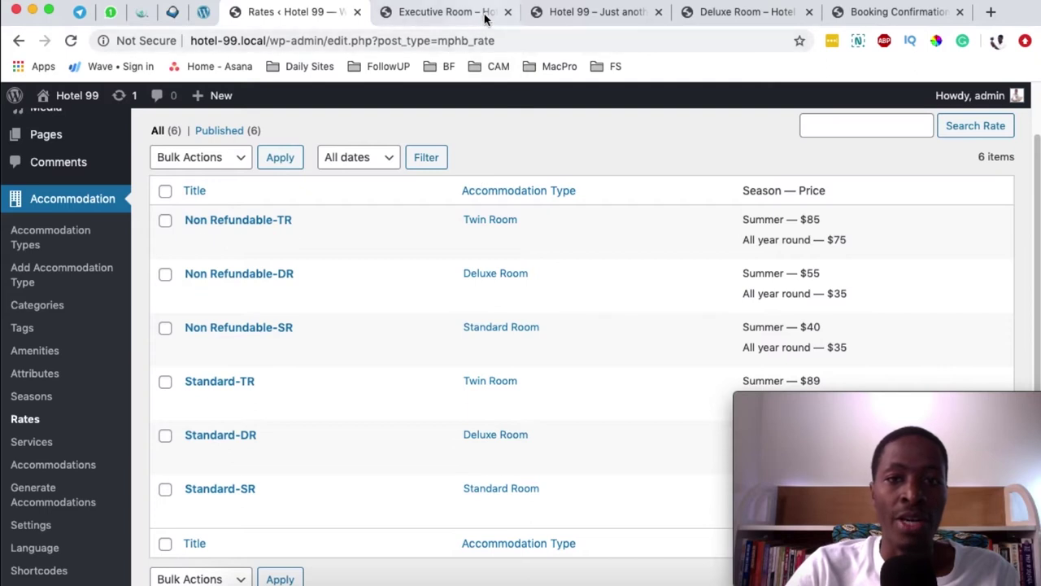
Check the room types on the hotel's home page and the Executive Room page, and return to the rates list
{"action": "left_click", "coordinate": [563, 15]}
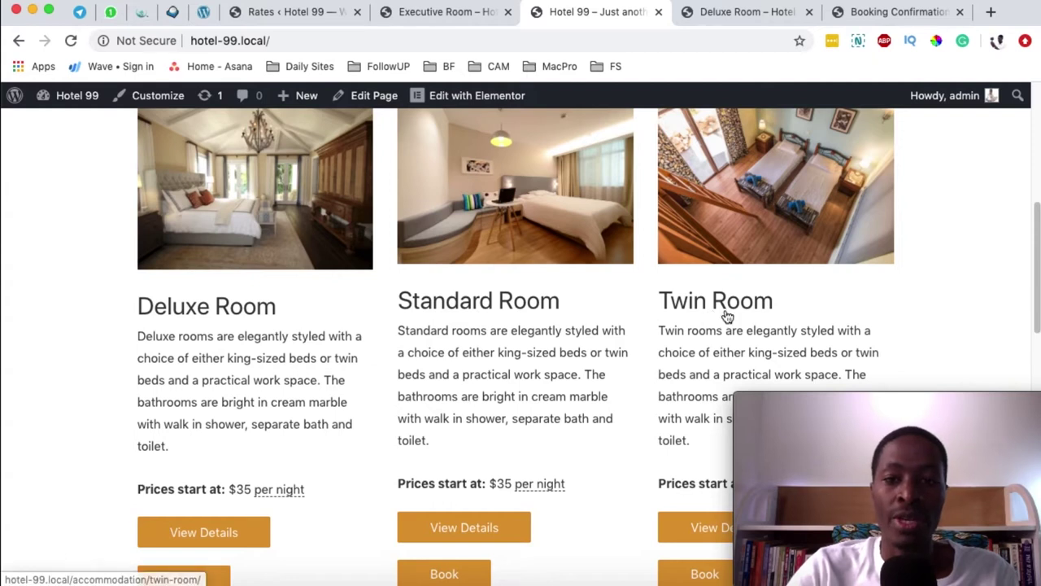
{"action": "left_click", "coordinate": [456, 14]}
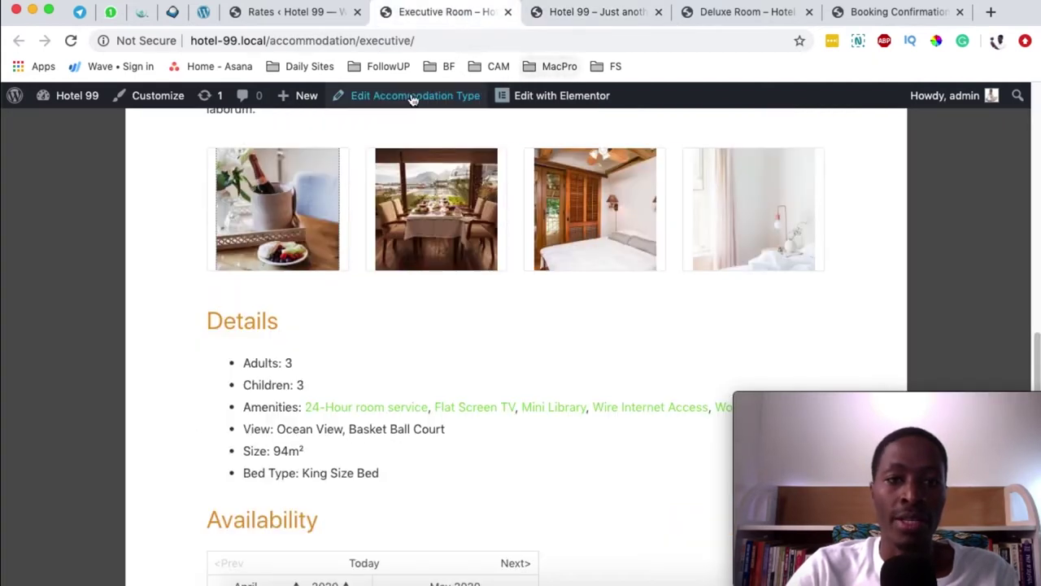
{"action": "left_click", "coordinate": [294, 15]}
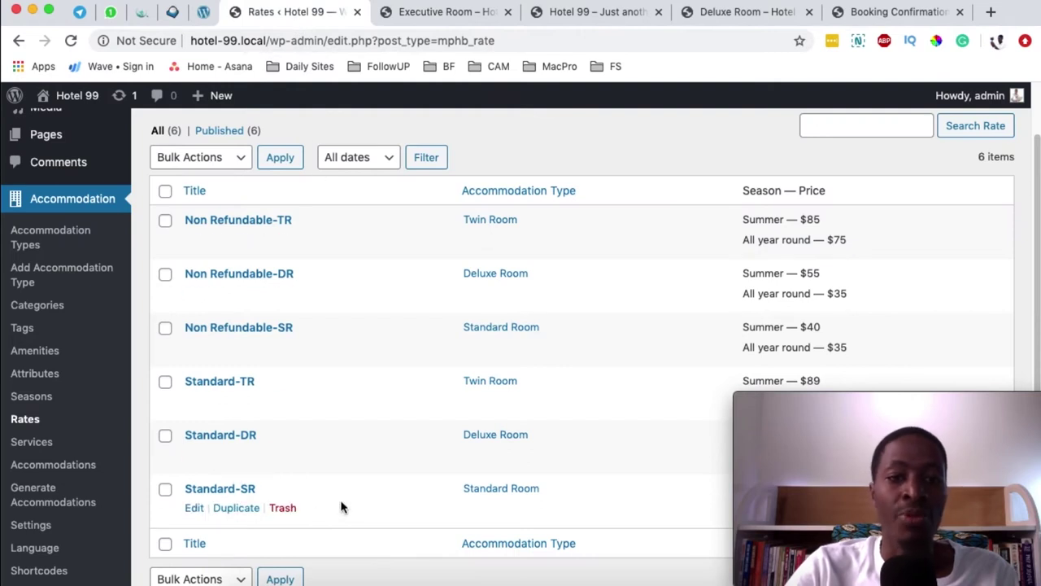
Read the introductory explanation of what rates are used for above the rates list
{"action": "scroll", "coordinate": [363, 479], "scroll_direction": "up", "scroll_amount": 3}
{"action": "triple_click", "coordinate": [255, 177]}
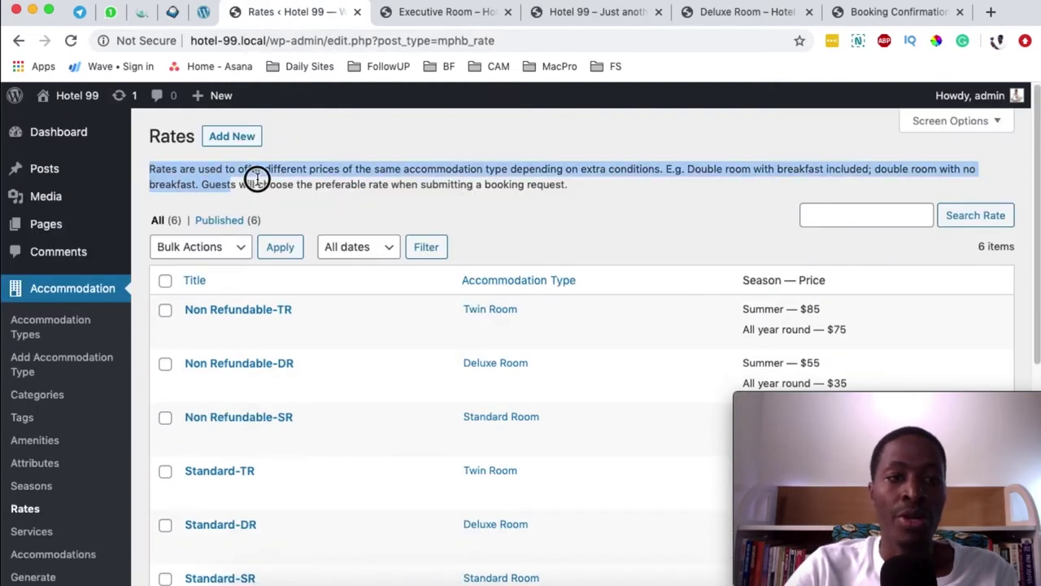
{"action": "left_click", "coordinate": [304, 183]}
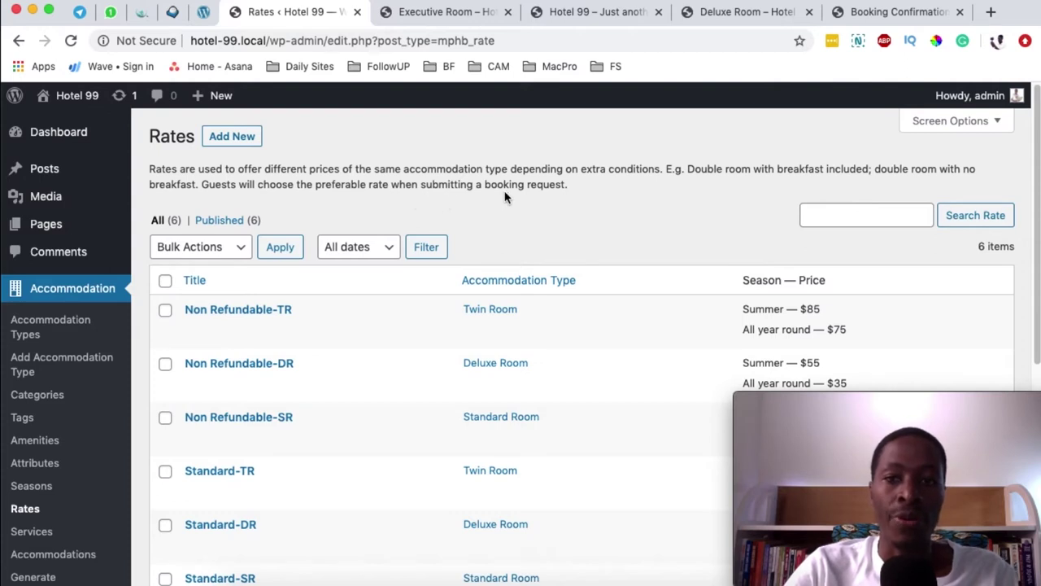
On the Deluxe Room's booking confirmation page, review the rate options and choose the Non Refundable-DR rate
{"action": "left_click", "coordinate": [867, 14]}
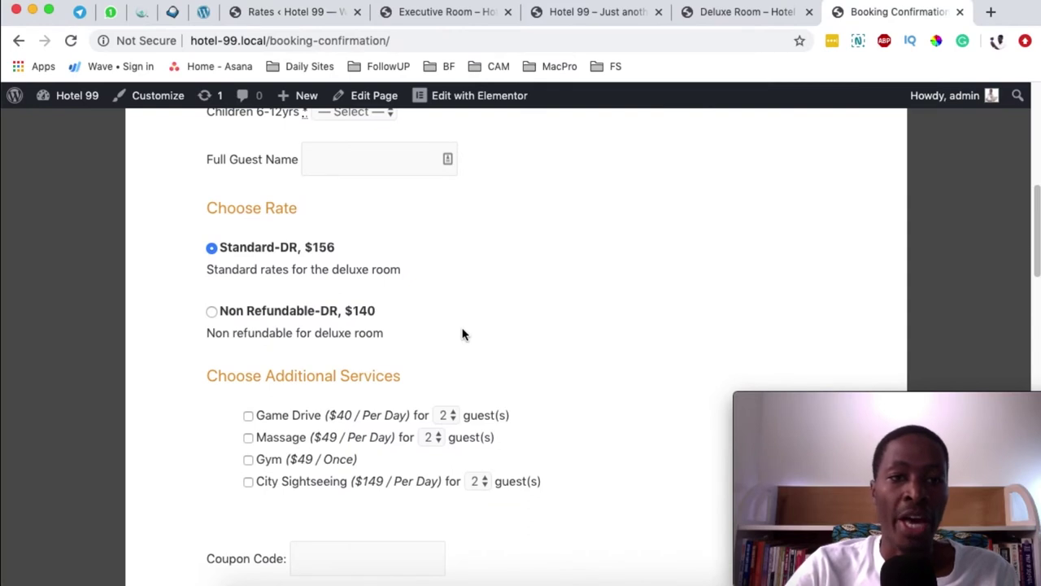
{"action": "scroll", "coordinate": [463, 334], "scroll_direction": "up", "scroll_amount": 10}
{"action": "scroll", "coordinate": [577, 365], "scroll_direction": "down", "scroll_amount": 3}
{"action": "scroll", "coordinate": [577, 358], "scroll_direction": "down", "scroll_amount": 3}
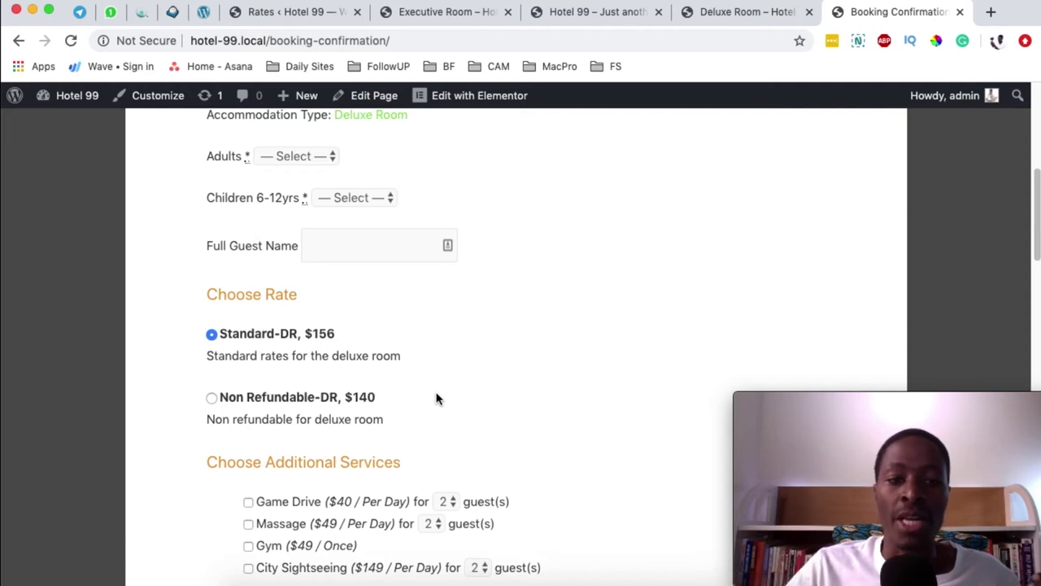
{"action": "left_click", "coordinate": [211, 398]}
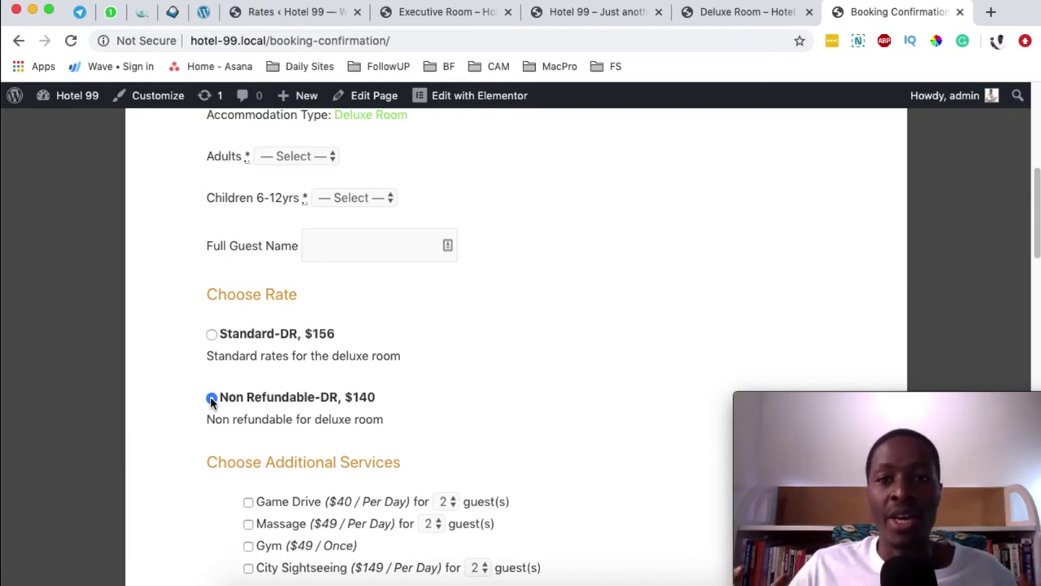
{"action": "left_click", "coordinate": [212, 398]}
{"action": "scroll", "coordinate": [468, 432], "scroll_direction": "down", "scroll_amount": 1}
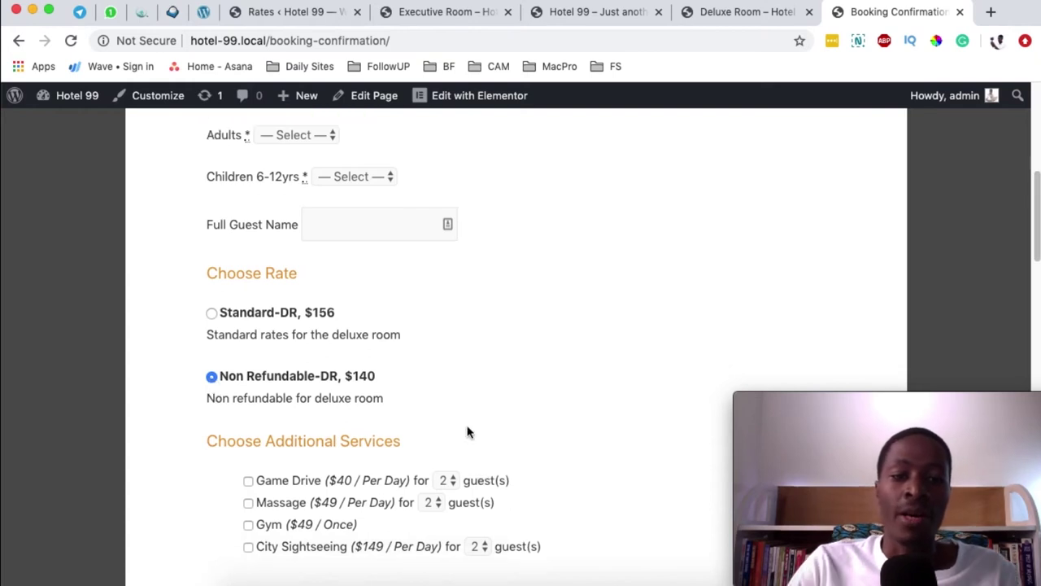
Start a new rate titled "Standard - ER" and assign it to the Executive Room accommodation type
{"action": "left_click", "coordinate": [421, 14]}
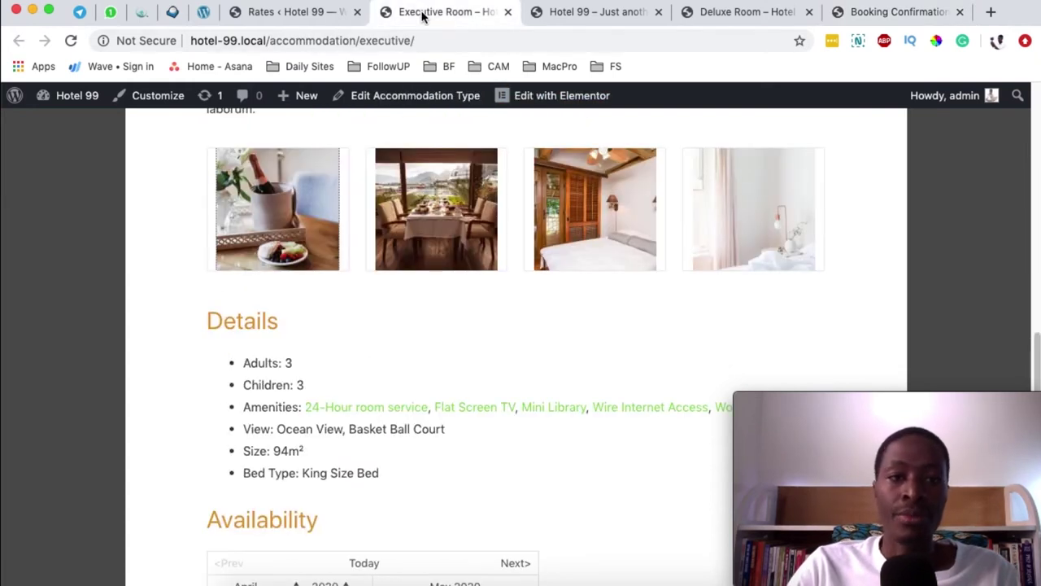
{"action": "left_click", "coordinate": [297, 15]}
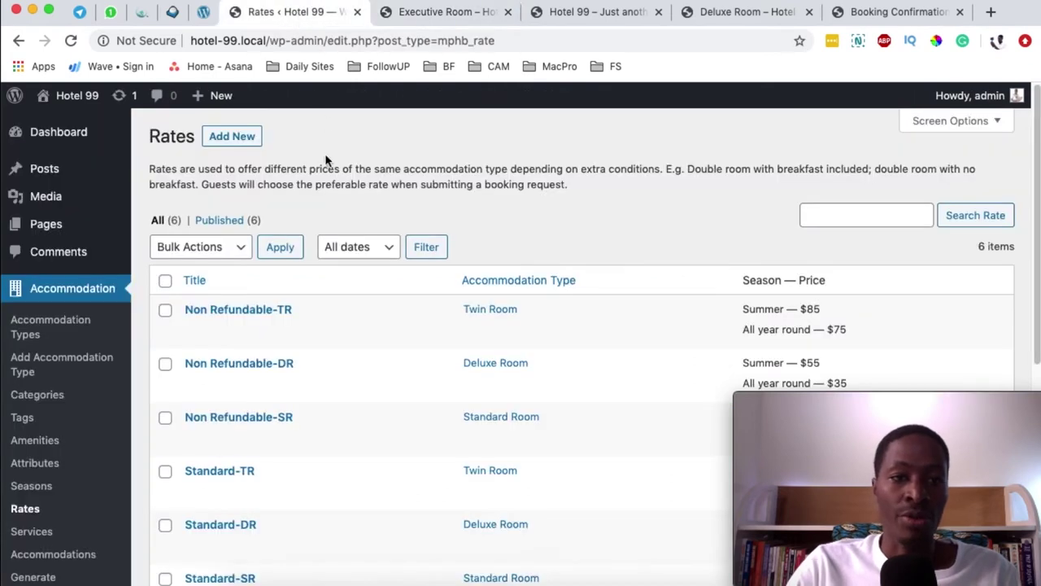
{"action": "left_click", "coordinate": [232, 140]}
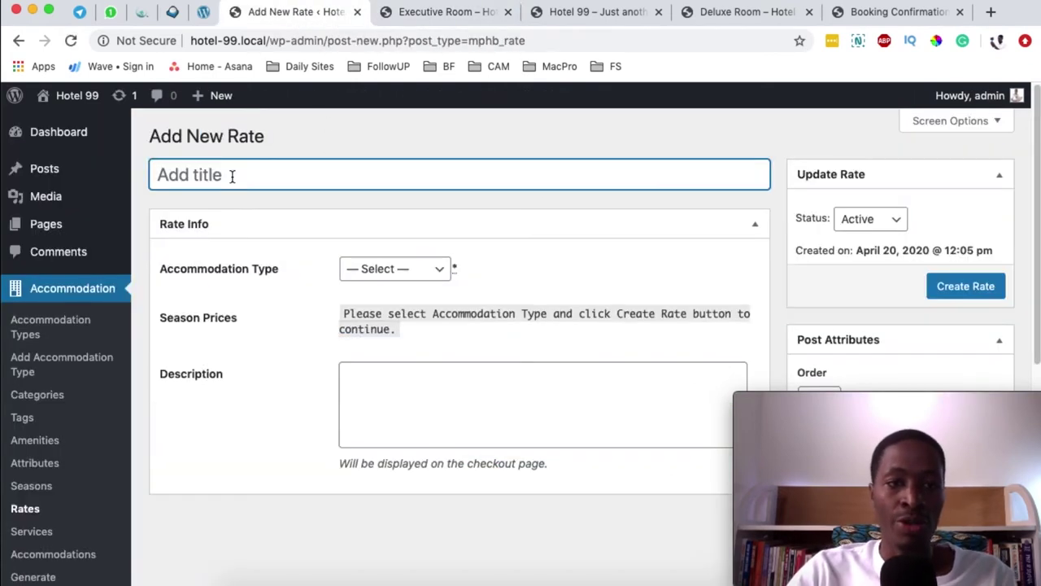
{"action": "type", "text": "Standard - ER"}
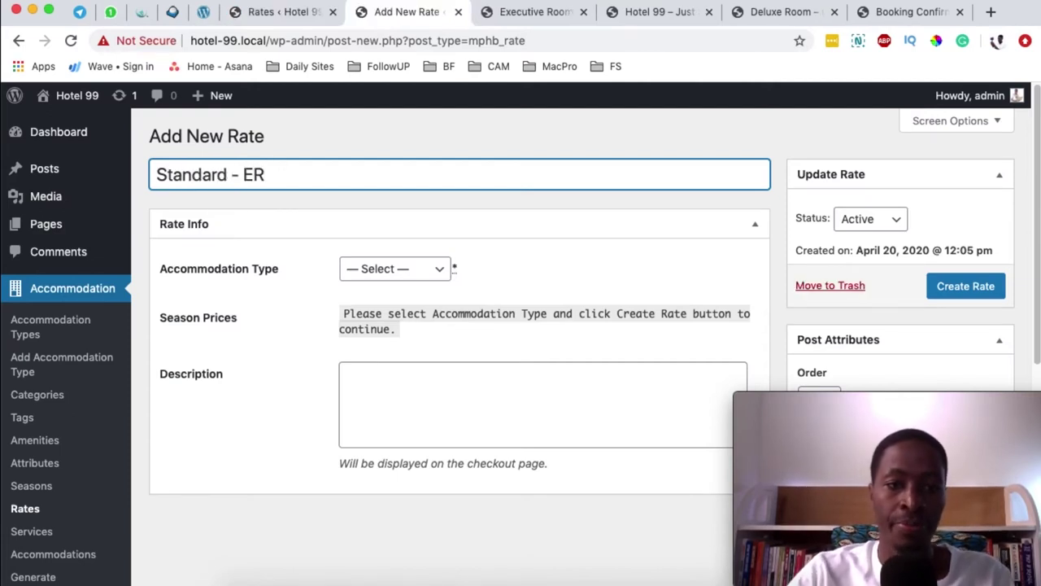
{"action": "left_click", "coordinate": [416, 274]}
{"action": "left_click", "coordinate": [407, 330]}
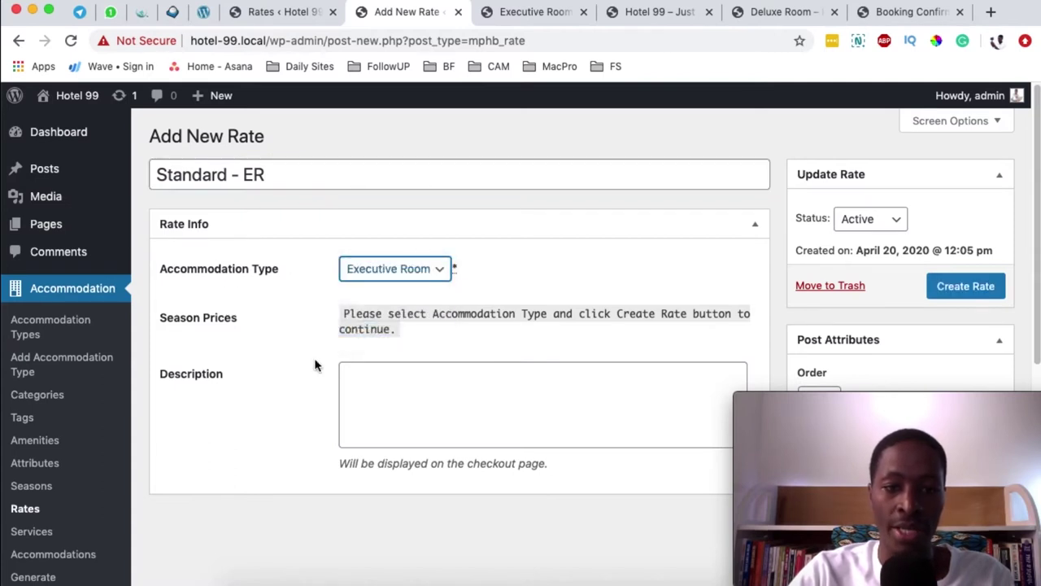
Paste the Lorem ipsum placeholder text as the rate's description and create the rate
{"action": "left_click", "coordinate": [379, 397]}
{"action": "key", "text": "super+v"}
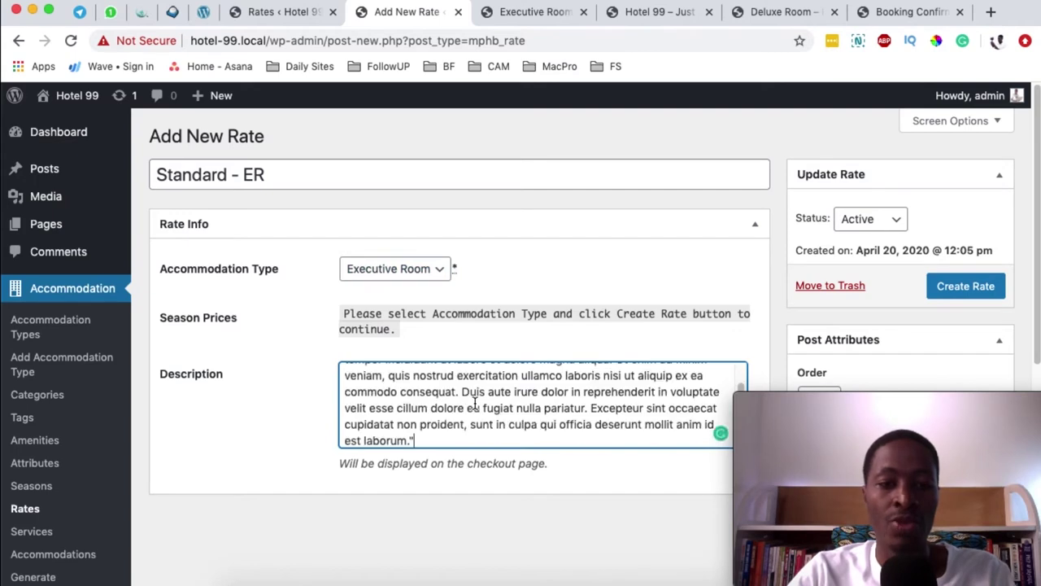
{"action": "scroll", "coordinate": [255, 419], "scroll_direction": "down", "scroll_amount": 3}
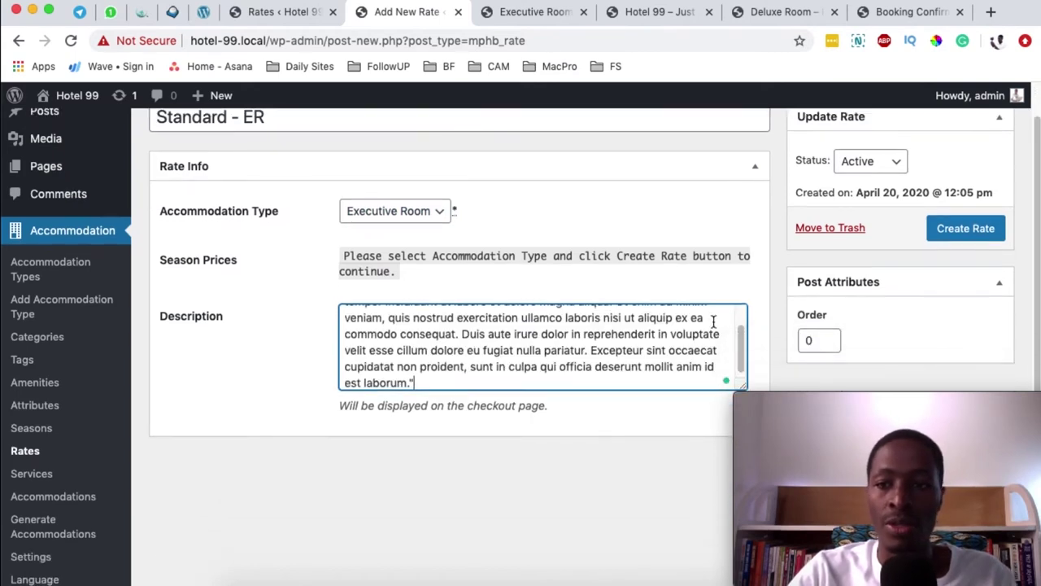
{"action": "left_click", "coordinate": [960, 228]}
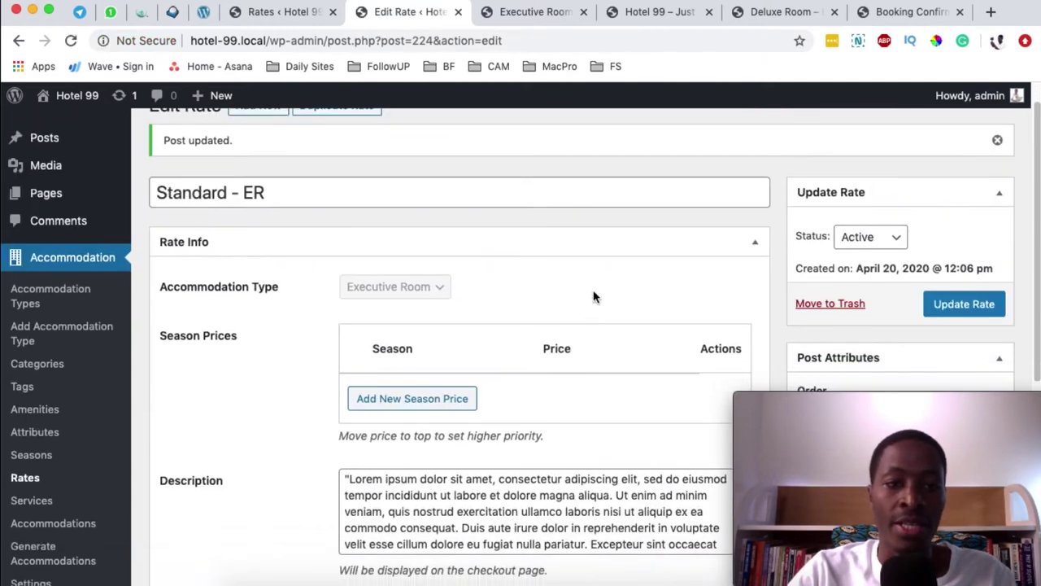
Add a new season price to the Standard - ER rate, keeping All year round as its season
{"action": "scroll", "coordinate": [485, 510], "scroll_direction": "down", "scroll_amount": 2}
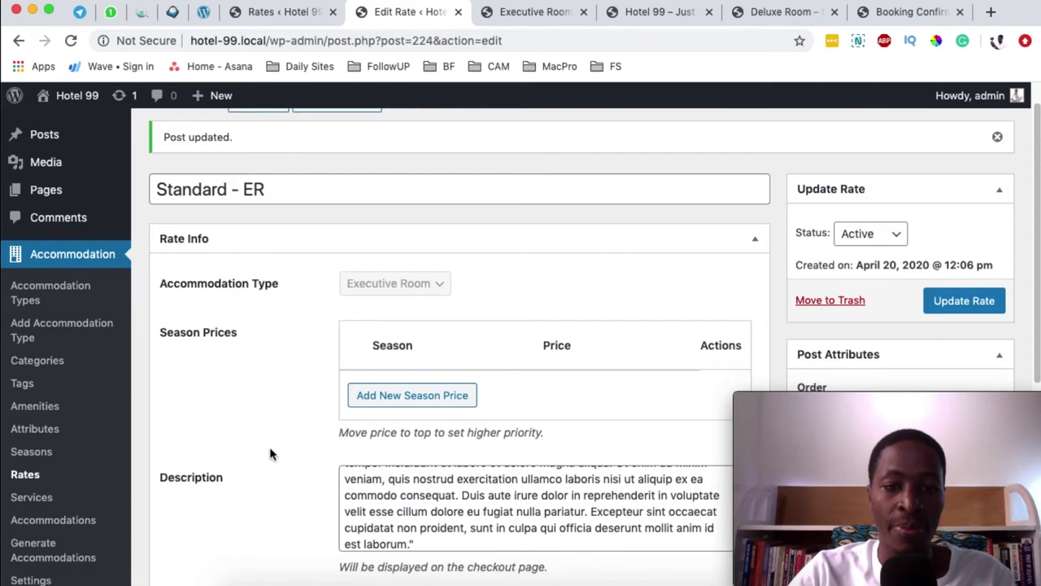
{"action": "scroll", "coordinate": [272, 454], "scroll_direction": "down", "scroll_amount": 3}
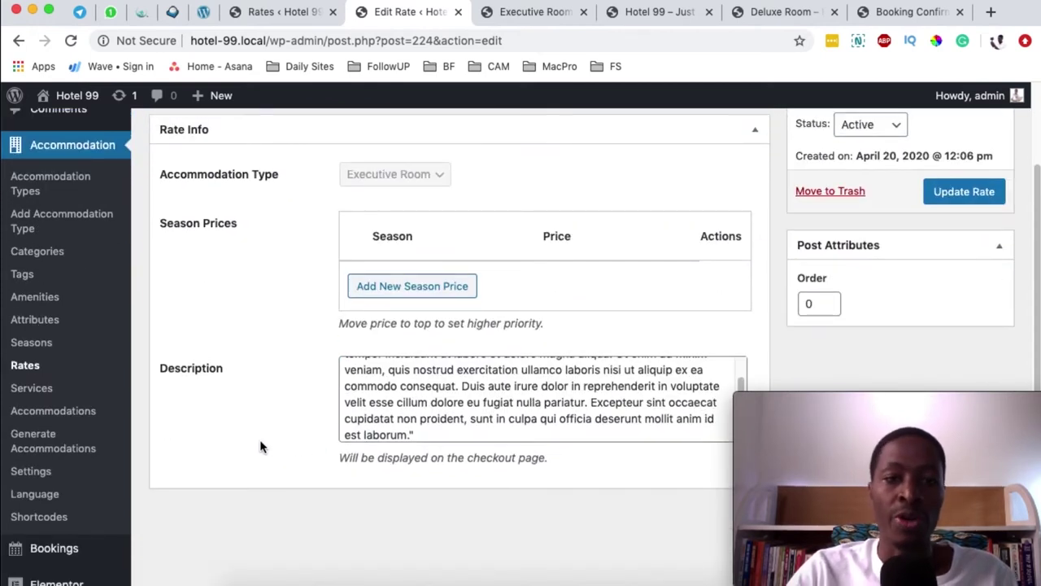
{"action": "scroll", "coordinate": [264, 449], "scroll_direction": "up", "scroll_amount": 1}
{"action": "left_click", "coordinate": [403, 308]}
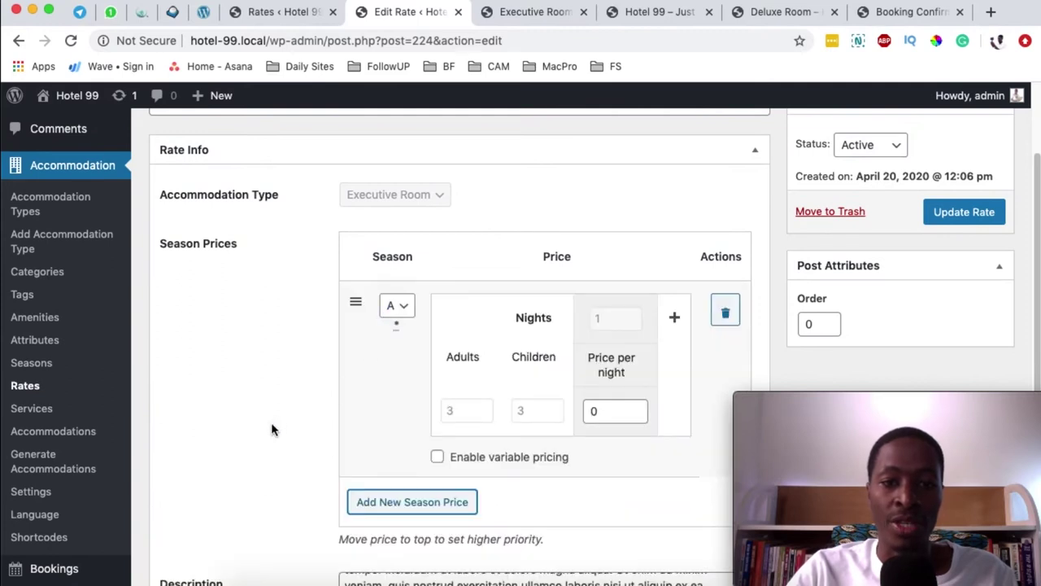
{"action": "scroll", "coordinate": [285, 407], "scroll_direction": "down", "scroll_amount": 1}
{"action": "left_click", "coordinate": [399, 259]}
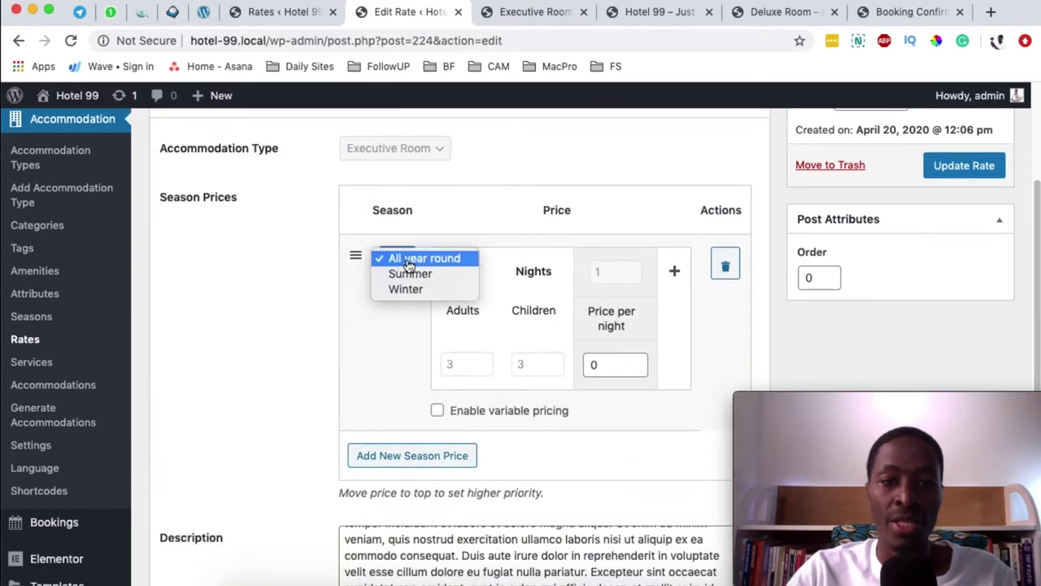
{"action": "left_click", "coordinate": [268, 304]}
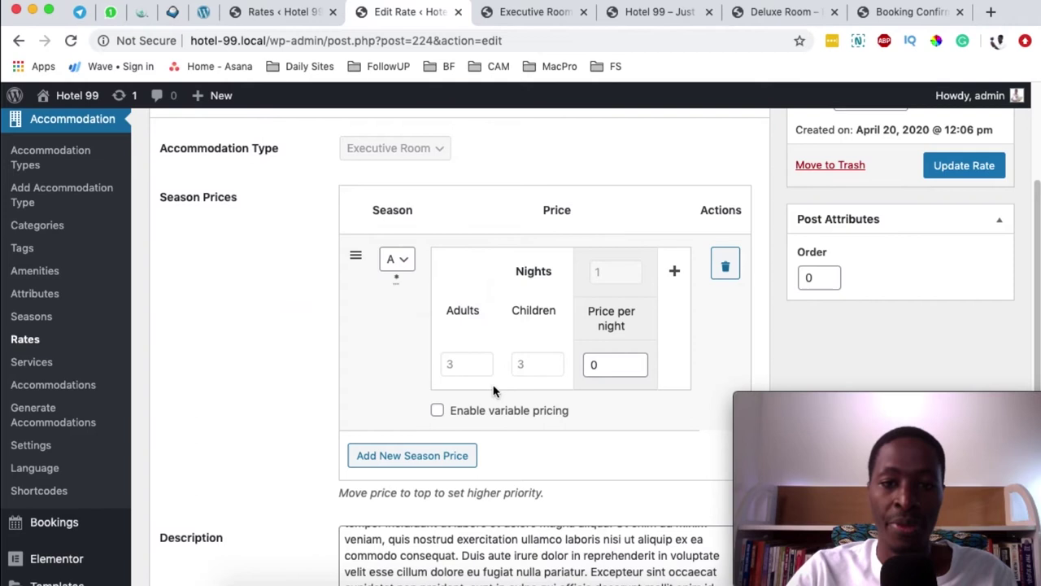
Set the All year round season's one-night price to 219 per night
{"action": "scroll", "coordinate": [491, 382], "scroll_direction": "down", "scroll_amount": 1}
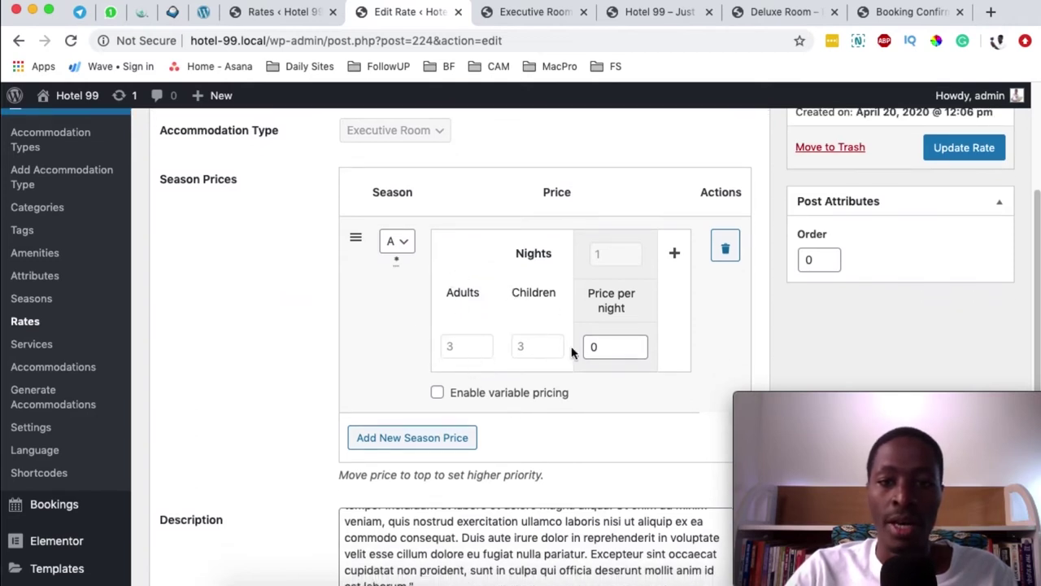
{"action": "double_click", "coordinate": [614, 347]}
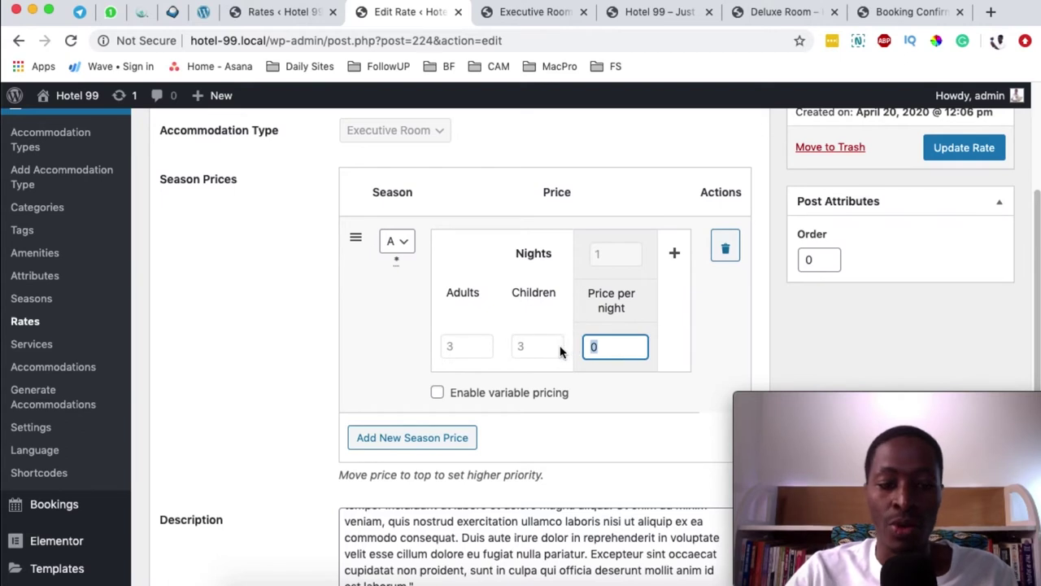
{"action": "type", "text": "219"}
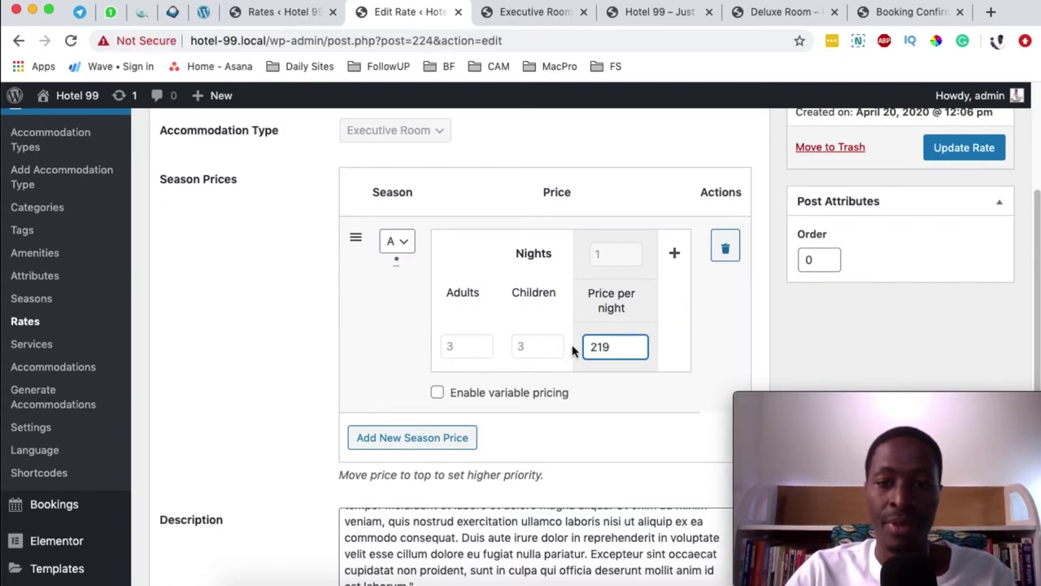
Add a second pricing period of 5 nights to the All year round season at 179 per night
{"action": "left_click", "coordinate": [676, 257]}
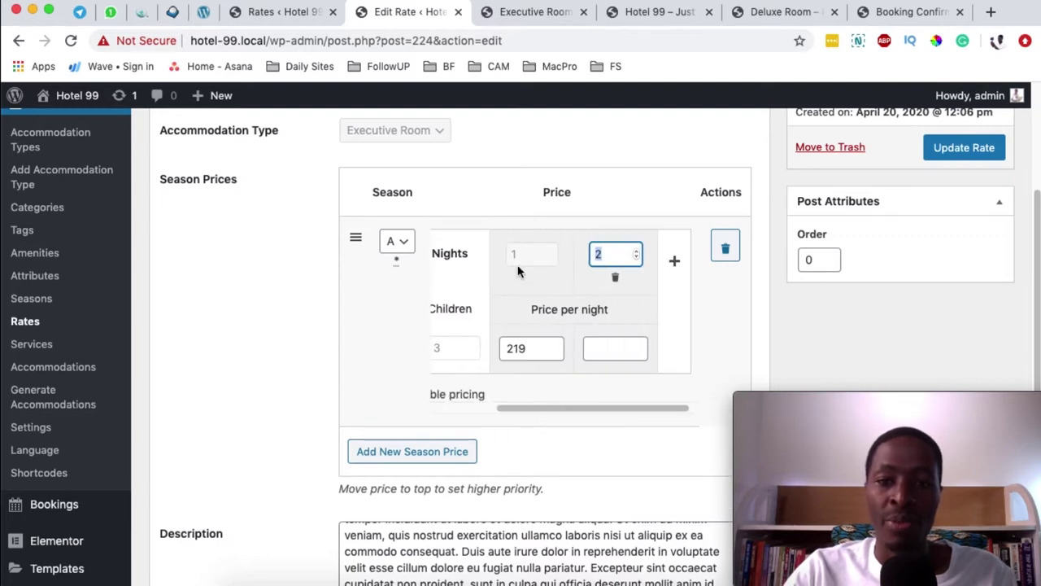
{"action": "left_click", "coordinate": [602, 255]}
{"action": "type", "text": "5"}
{"action": "double_click", "coordinate": [606, 253]}
{"action": "type", "text": "5"}
{"action": "left_click", "coordinate": [643, 348]}
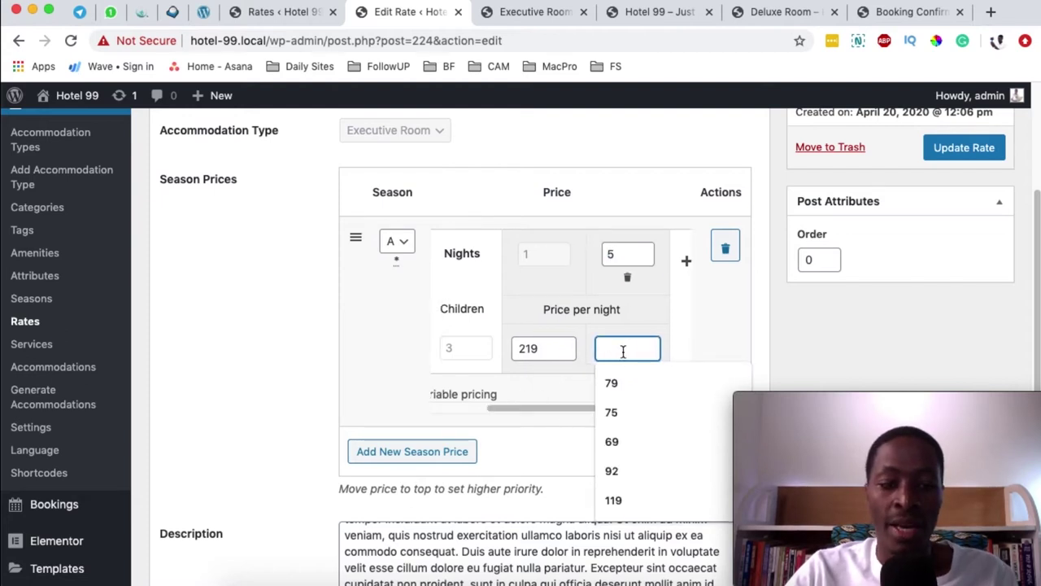
{"action": "type", "text": "17"}
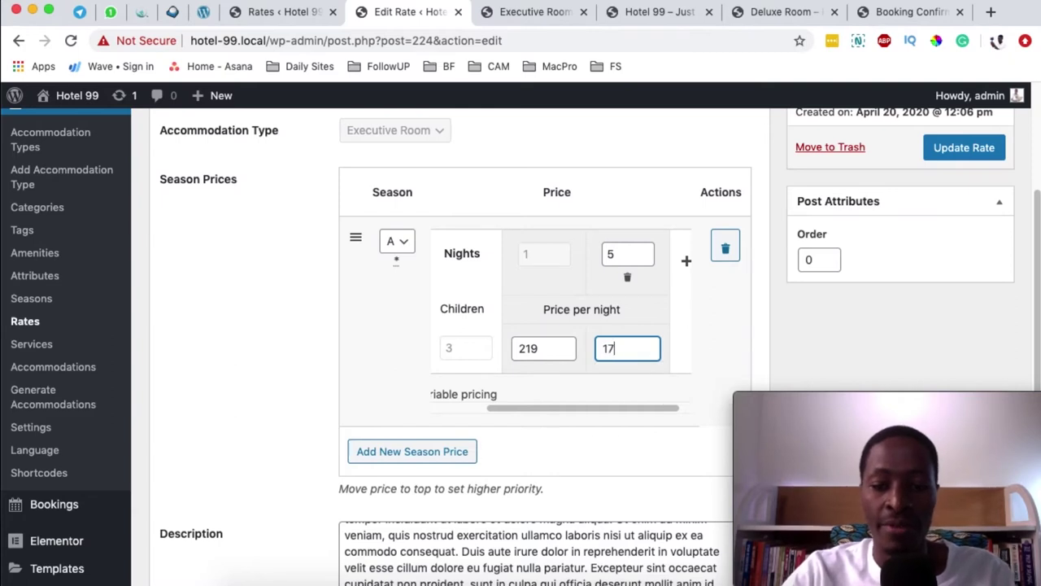
{"action": "key", "text": "BackSpace"}
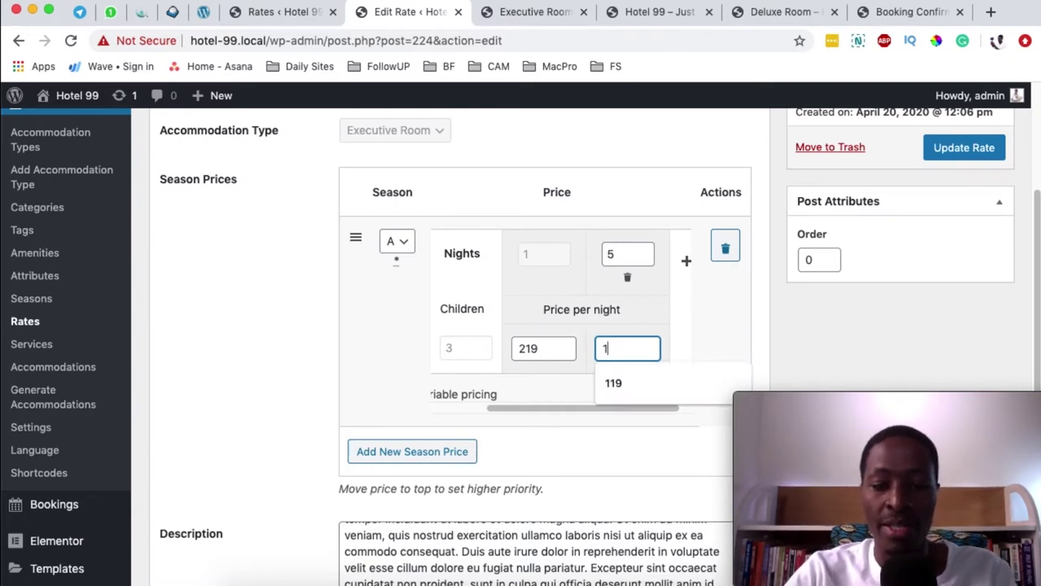
{"action": "type", "text": "79"}
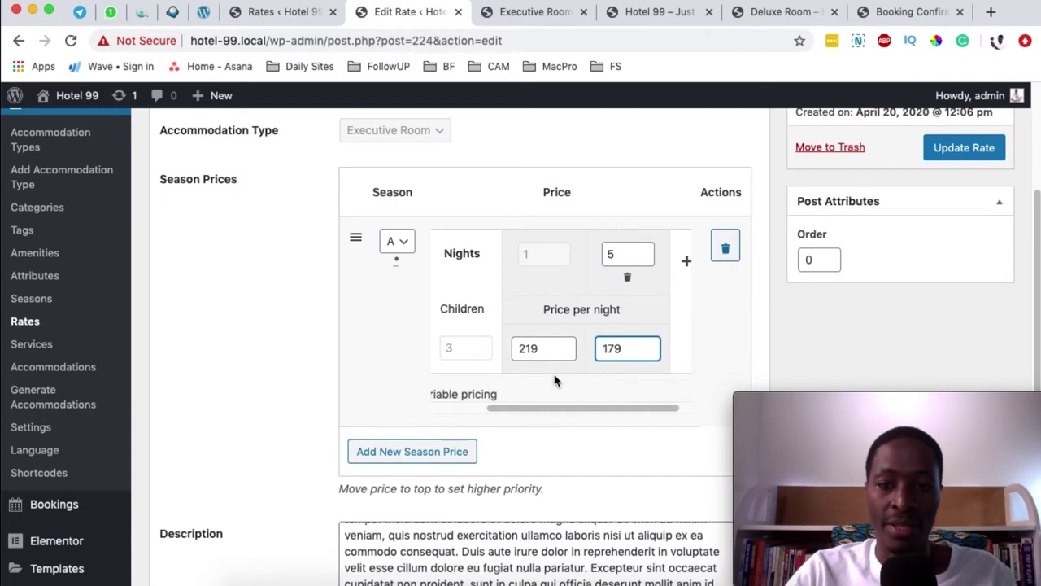
Add another season price to the rate and assign it to the Summer season
{"action": "scroll", "coordinate": [549, 430], "scroll_direction": "down", "scroll_amount": 1}
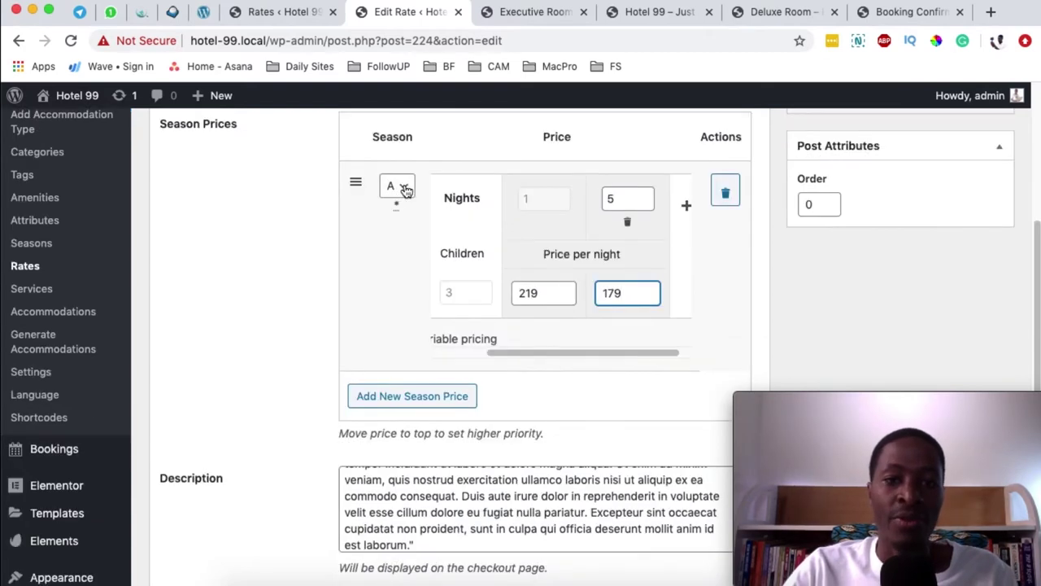
{"action": "left_click", "coordinate": [406, 189]}
{"action": "left_click", "coordinate": [411, 187]}
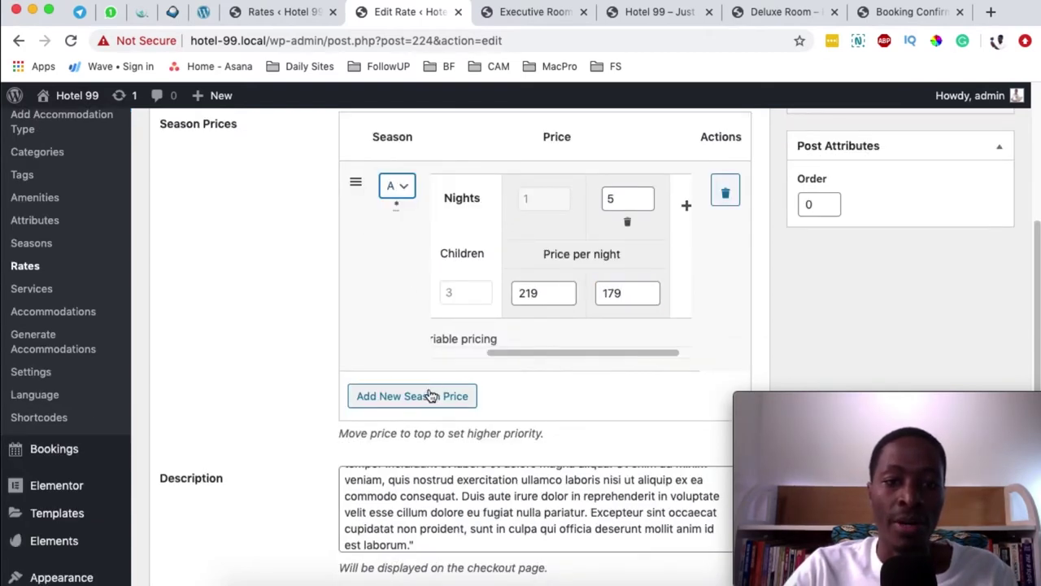
{"action": "left_click", "coordinate": [431, 395]}
{"action": "scroll", "coordinate": [458, 407], "scroll_direction": "down", "scroll_amount": 2}
{"action": "left_click", "coordinate": [400, 293]}
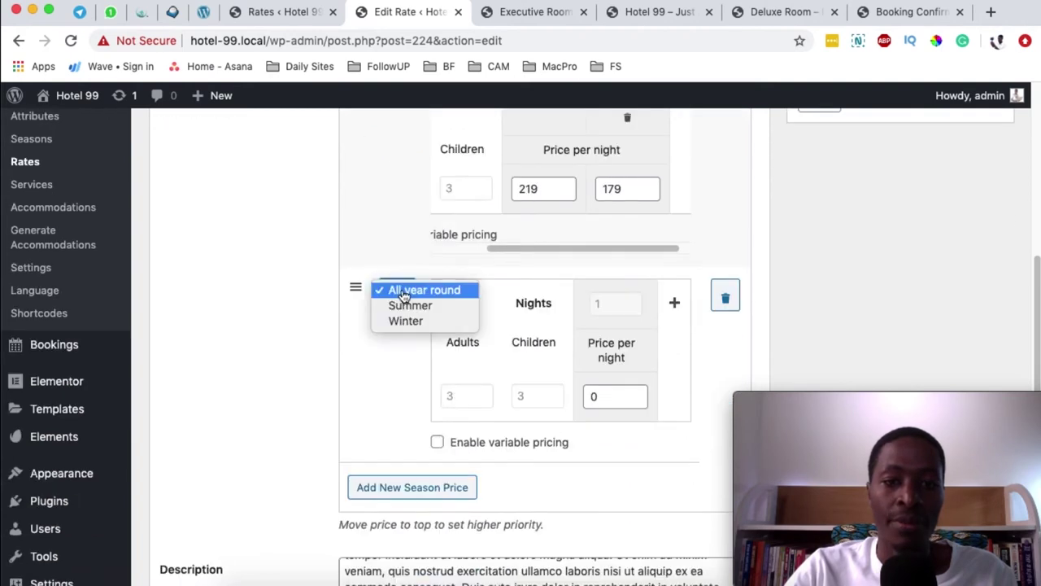
{"action": "left_click", "coordinate": [410, 305]}
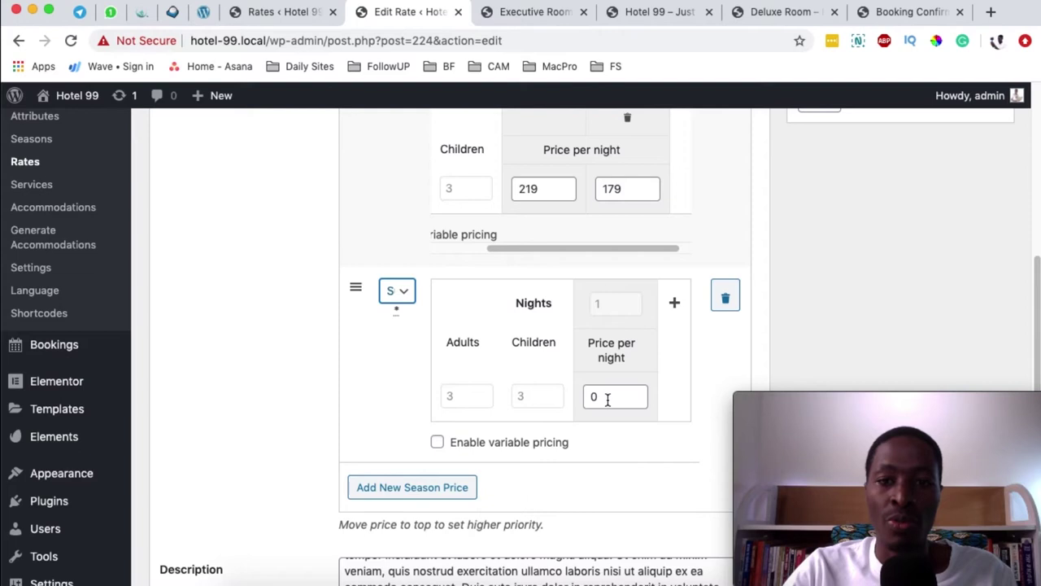
Set the Summer season's one-night price to 259 per night
{"action": "scroll", "coordinate": [607, 400], "scroll_direction": "up", "scroll_amount": 2}
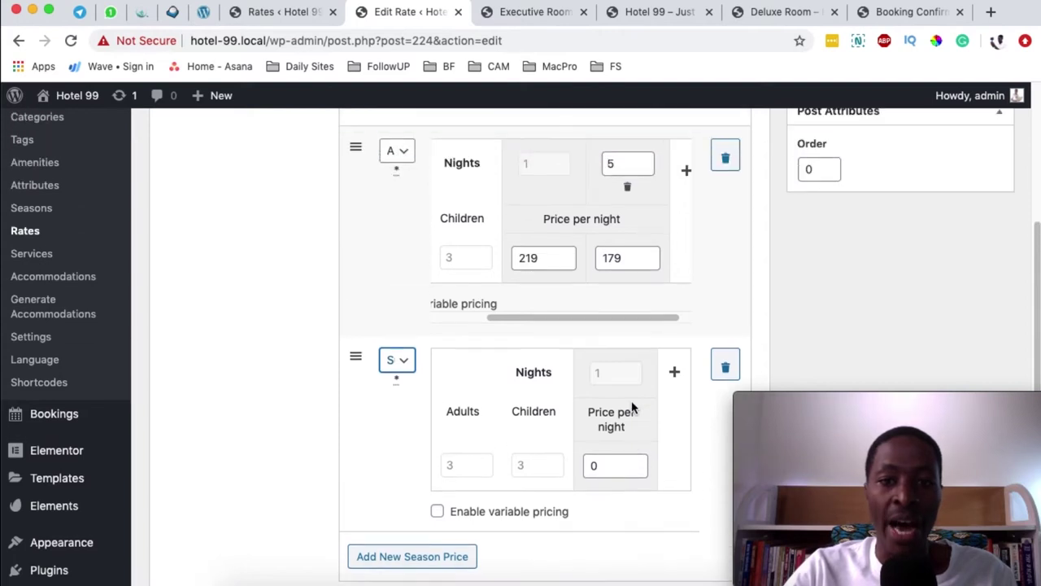
{"action": "scroll", "coordinate": [632, 407], "scroll_direction": "up", "scroll_amount": 1}
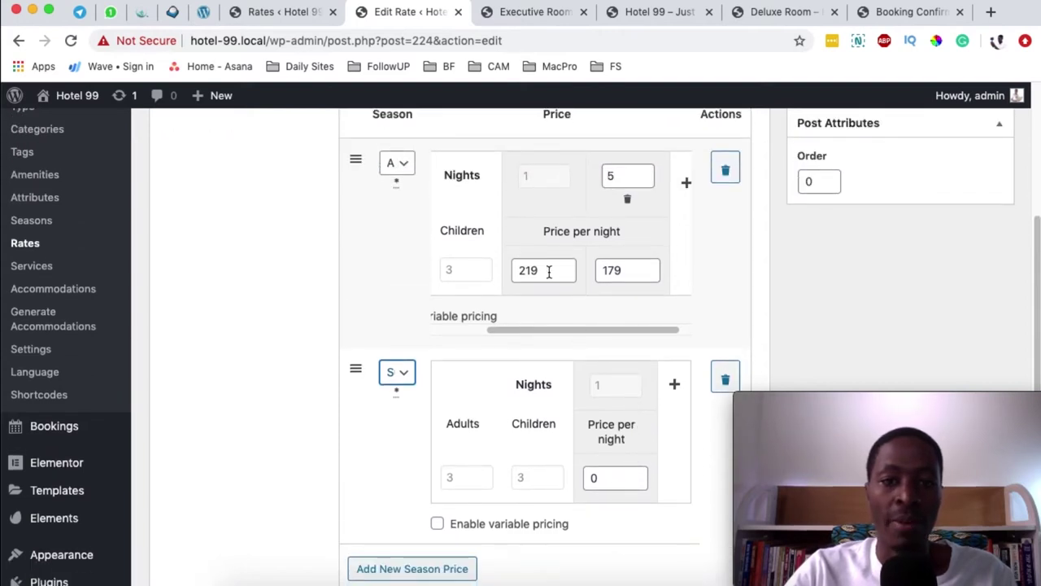
{"action": "double_click", "coordinate": [602, 479]}
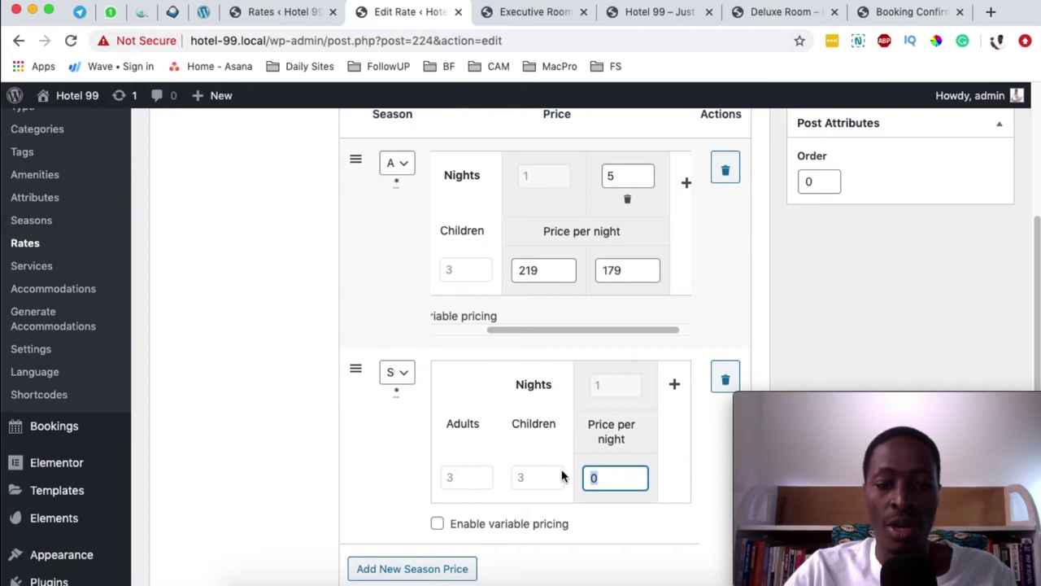
{"action": "type", "text": "259"}
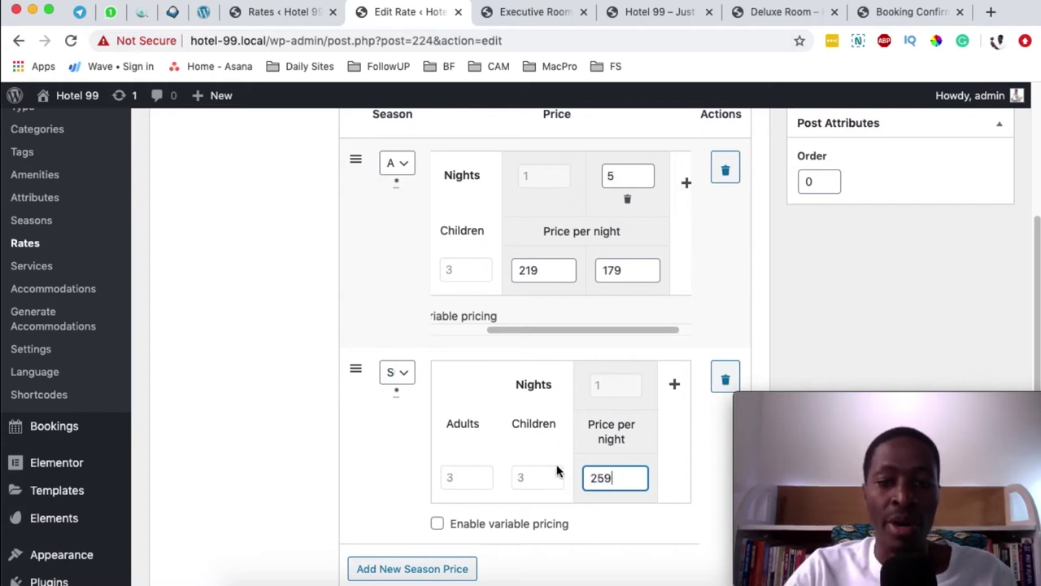
Add a 5-night pricing period to the Summer season at 249 per night
{"action": "left_click", "coordinate": [675, 387]}
{"action": "double_click", "coordinate": [684, 389]}
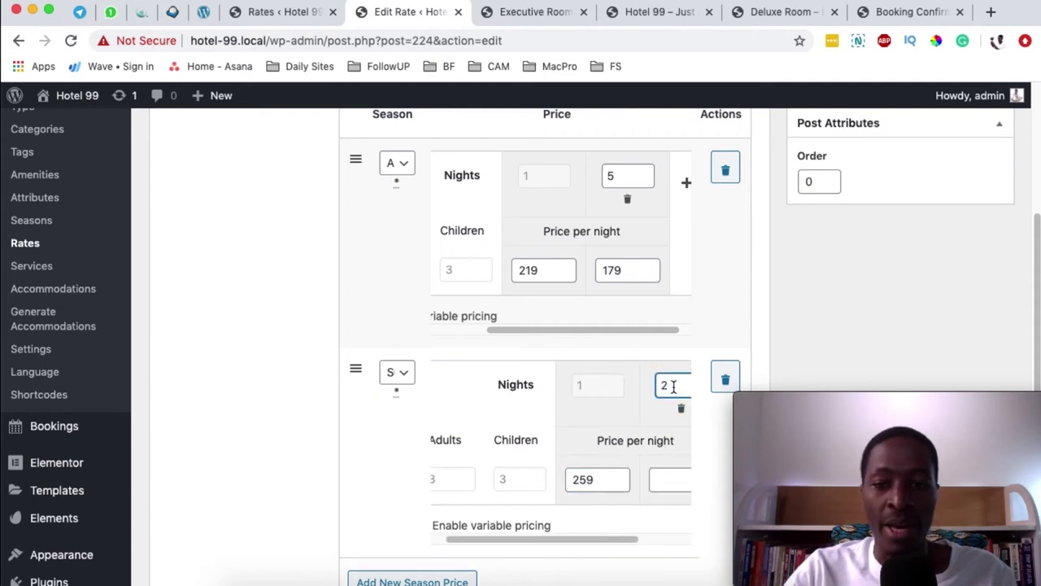
{"action": "type", "text": "5"}
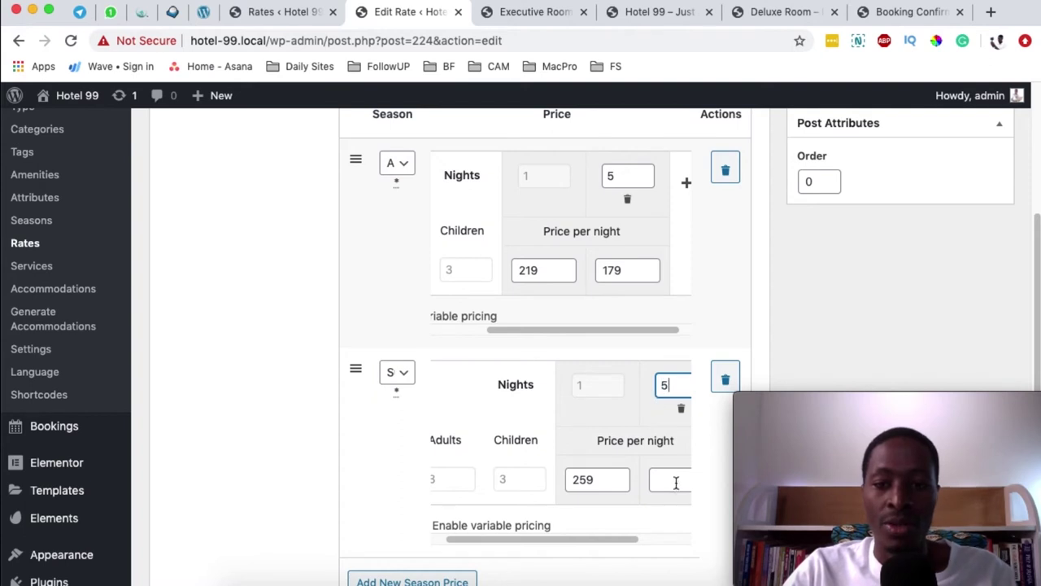
{"action": "left_click", "coordinate": [666, 480]}
{"action": "type", "text": "2"}
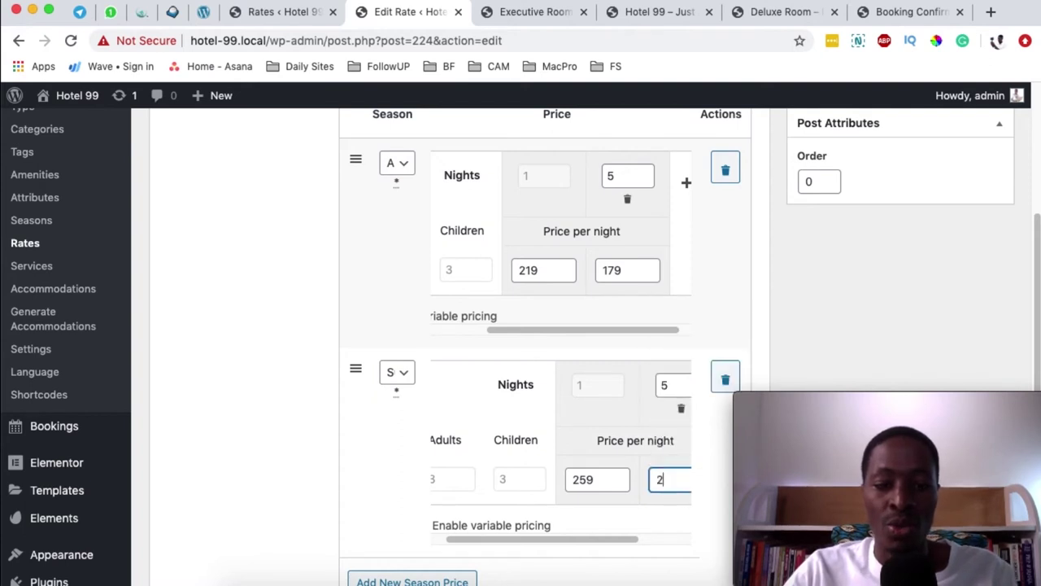
{"action": "type", "text": "49"}
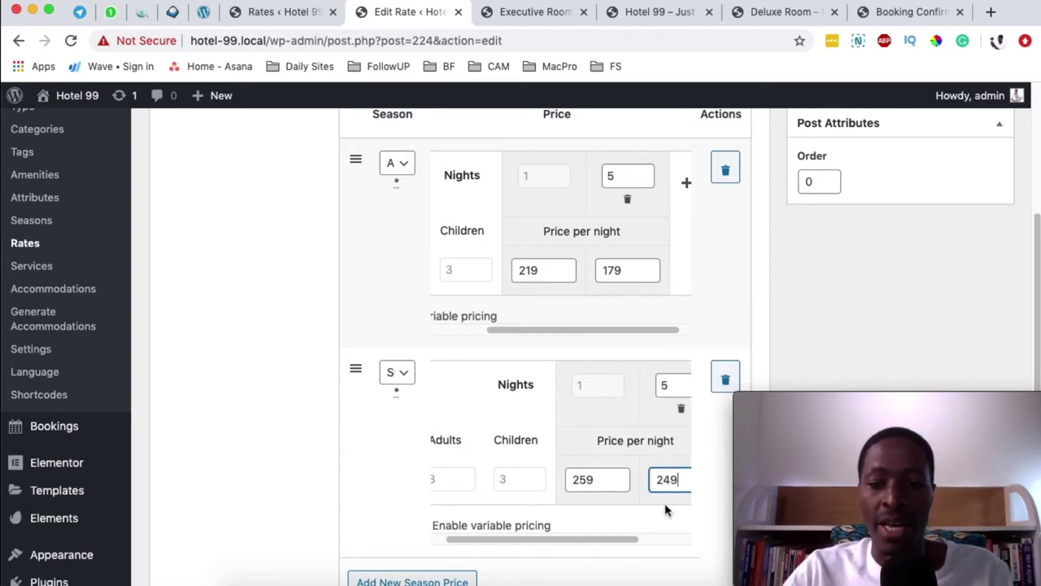
Add a third season price to the rate and assign it to the Winter season
{"action": "scroll", "coordinate": [655, 527], "scroll_direction": "down", "scroll_amount": 1}
{"action": "scroll", "coordinate": [652, 509], "scroll_direction": "down", "scroll_amount": 3}
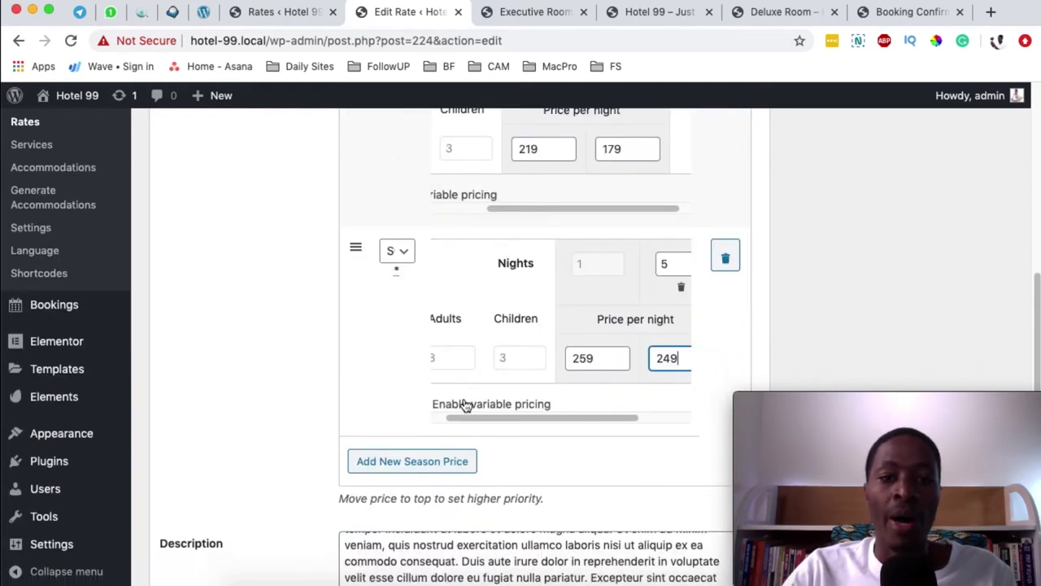
{"action": "left_click", "coordinate": [438, 461]}
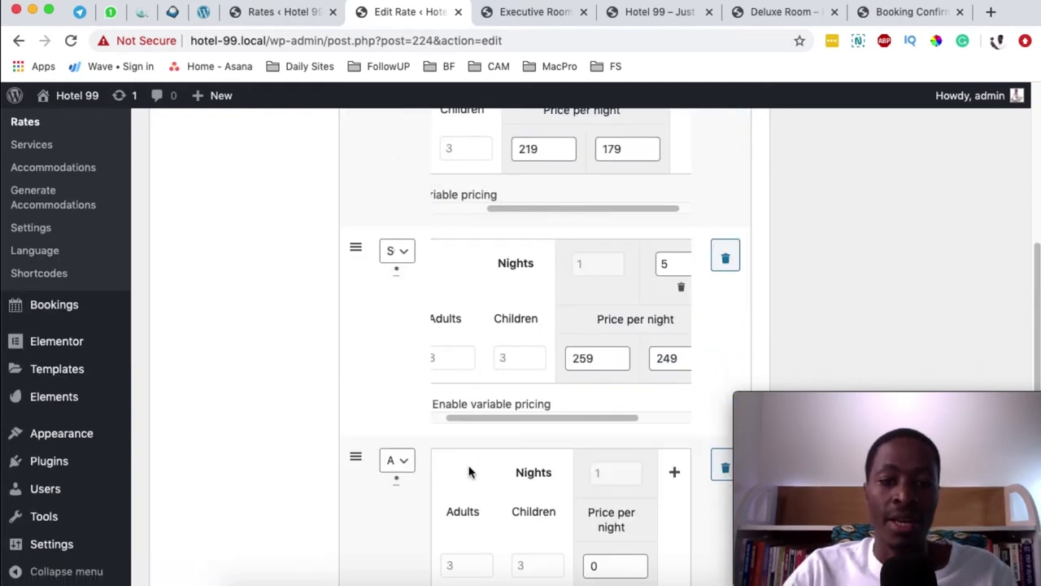
{"action": "scroll", "coordinate": [399, 344], "scroll_direction": "down", "scroll_amount": 5}
{"action": "left_click", "coordinate": [404, 278]}
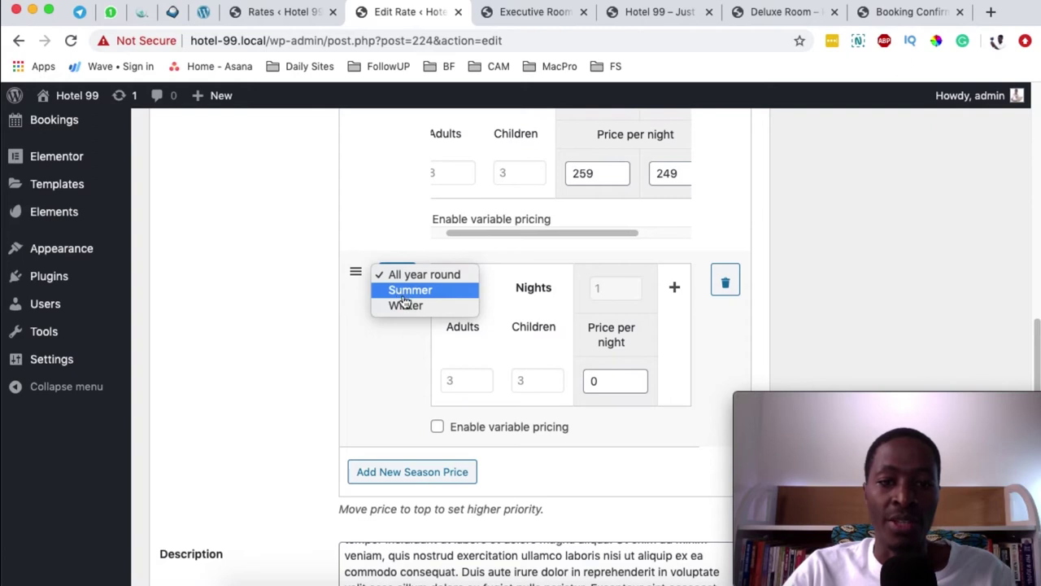
{"action": "left_click", "coordinate": [411, 308]}
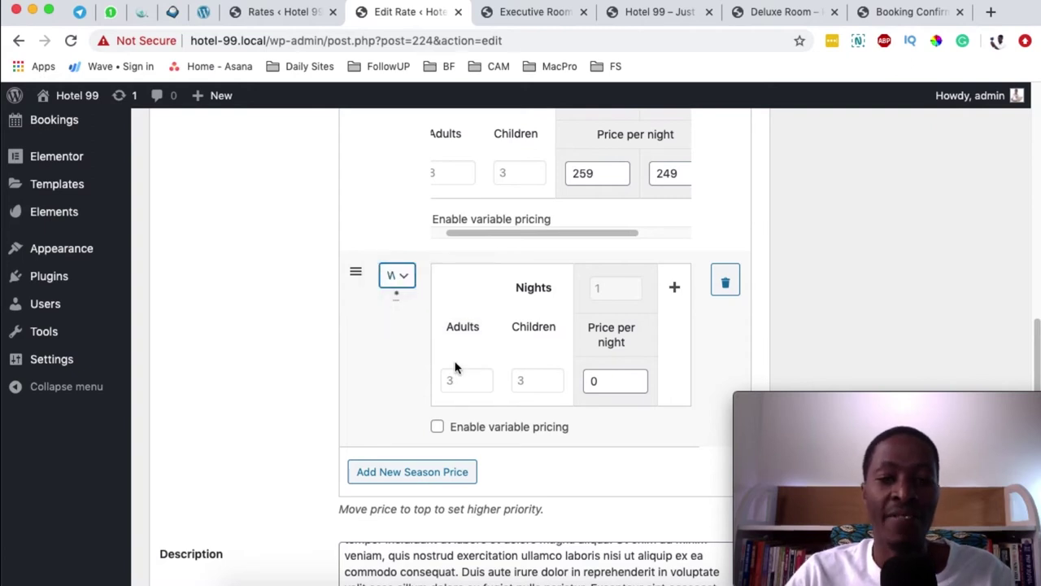
Review the All year round and Summer prices, and set the Winter season's one-night price to 199 per night
{"action": "scroll", "coordinate": [556, 417], "scroll_direction": "up", "scroll_amount": 1}
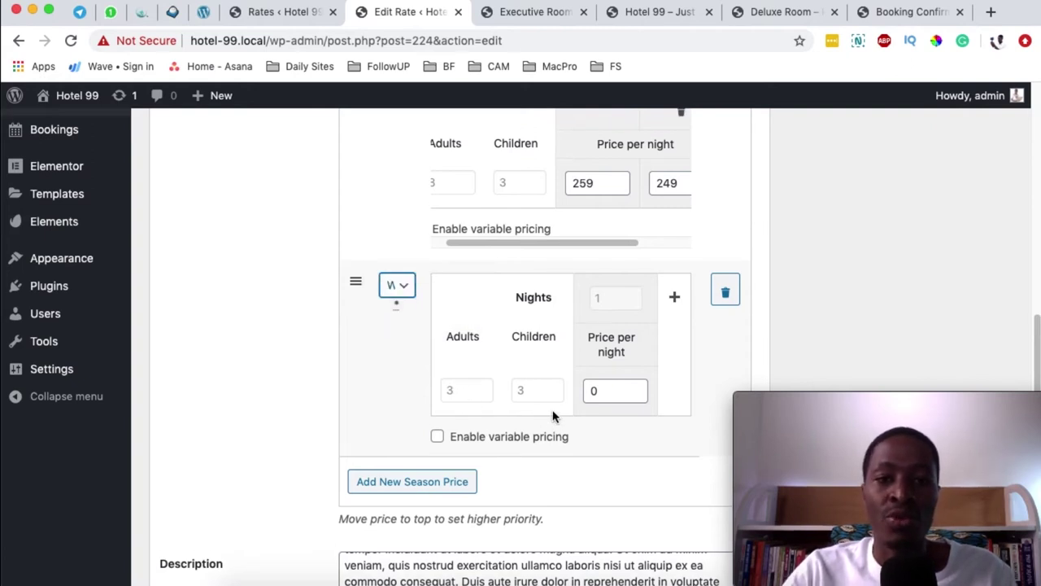
{"action": "scroll", "coordinate": [551, 408], "scroll_direction": "up", "scroll_amount": 1}
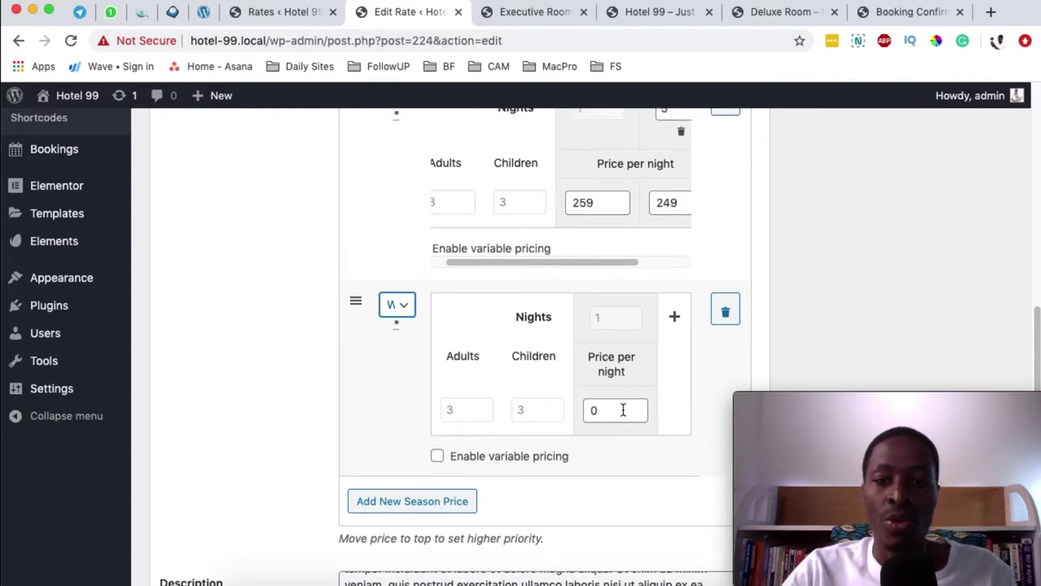
{"action": "scroll", "coordinate": [660, 400], "scroll_direction": "up", "scroll_amount": 8}
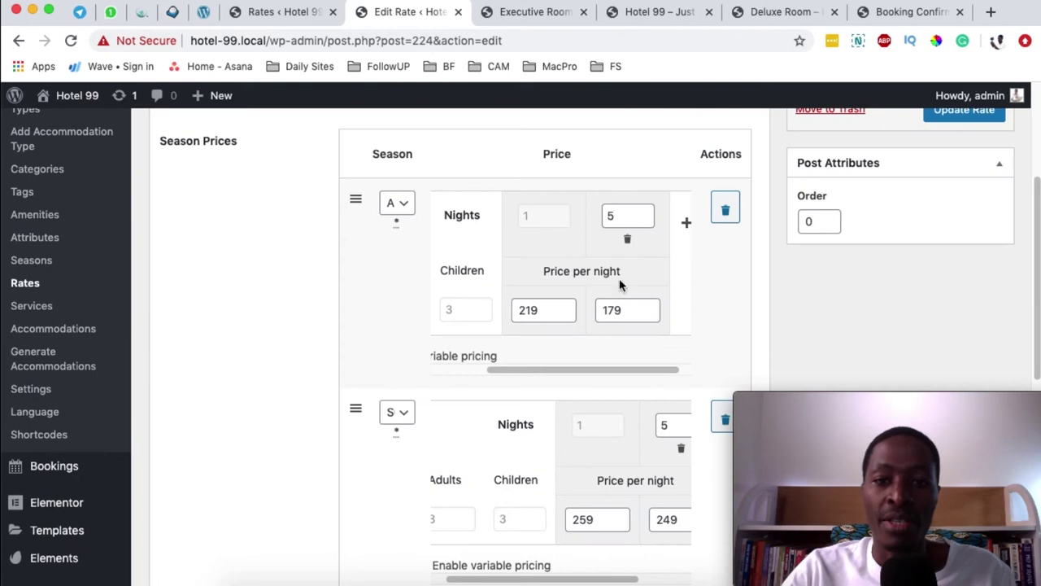
{"action": "scroll", "coordinate": [537, 295], "scroll_direction": "down", "scroll_amount": 4}
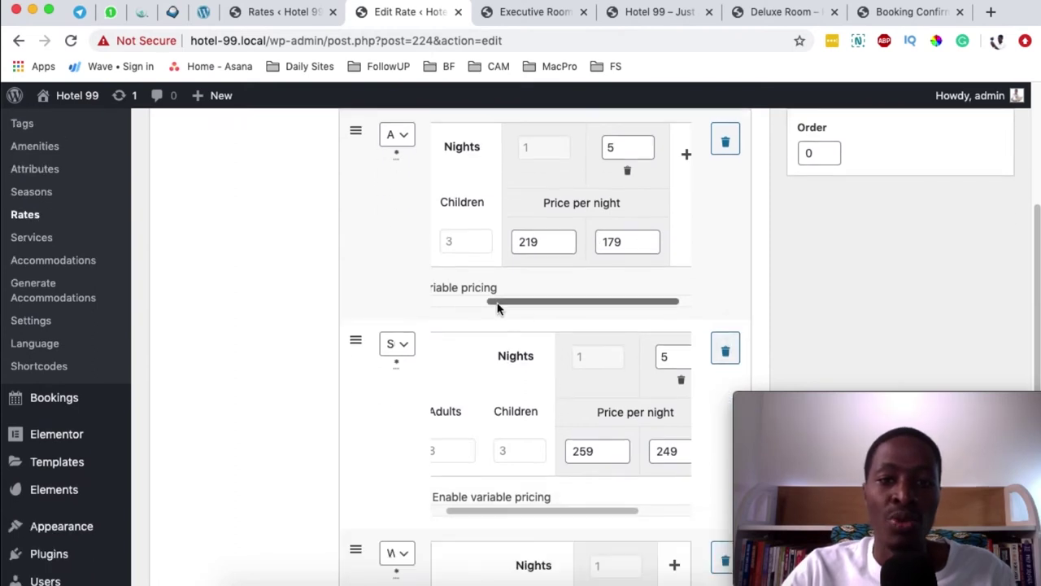
{"action": "scroll", "coordinate": [439, 305], "scroll_direction": "down", "scroll_amount": 7}
{"action": "left_click", "coordinate": [586, 403]}
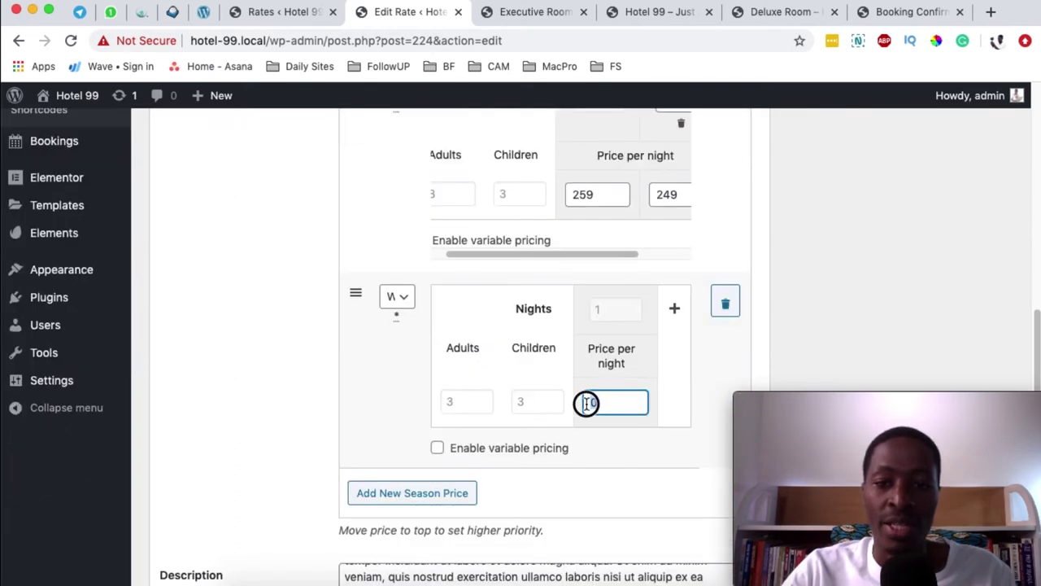
{"action": "type", "text": "199"}
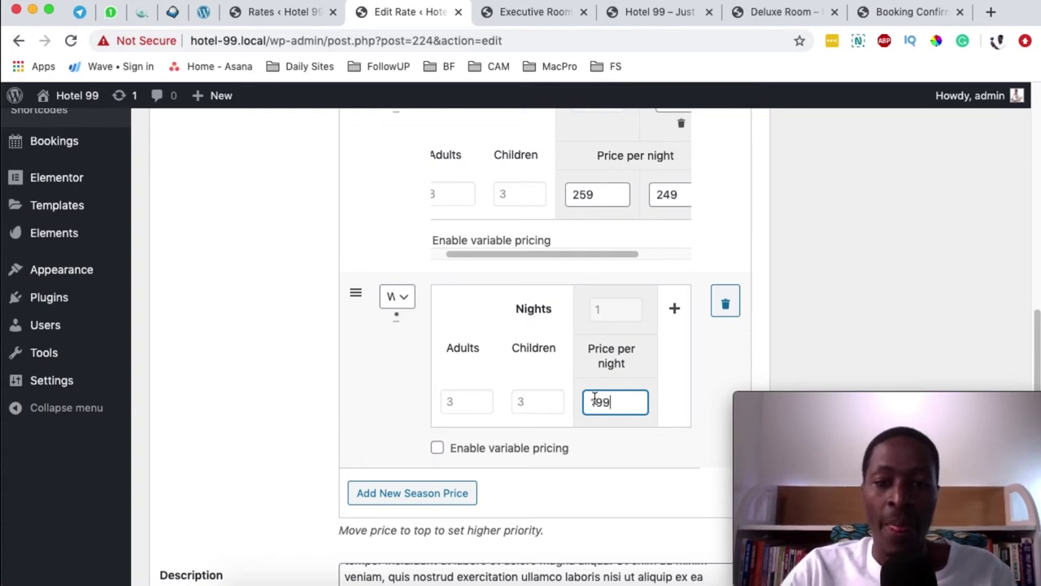
Add a 5-night pricing period to the Winter season at 189 per night
{"action": "left_click", "coordinate": [675, 314]}
{"action": "double_click", "coordinate": [611, 309]}
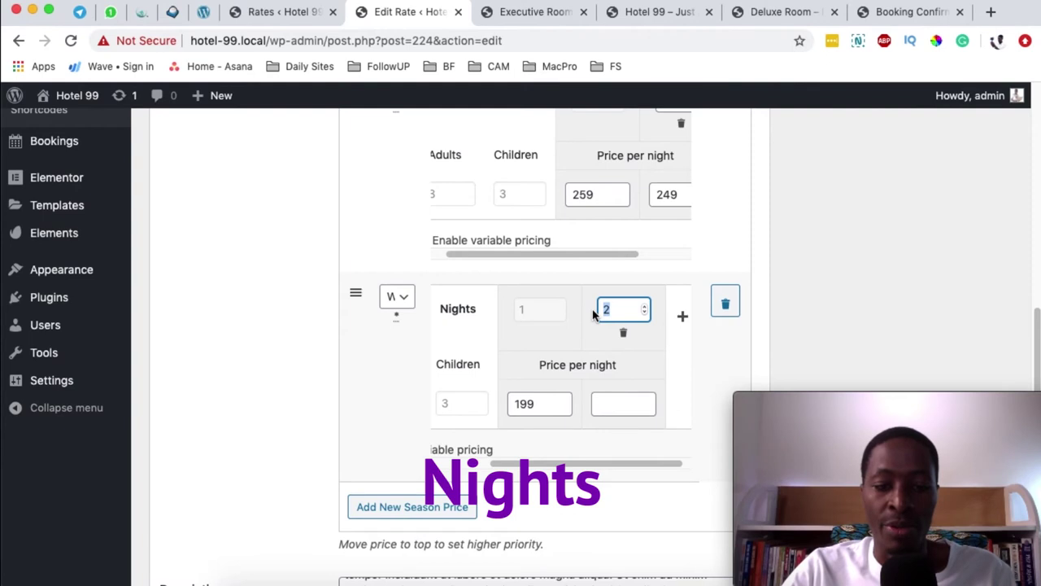
{"action": "type", "text": "5"}
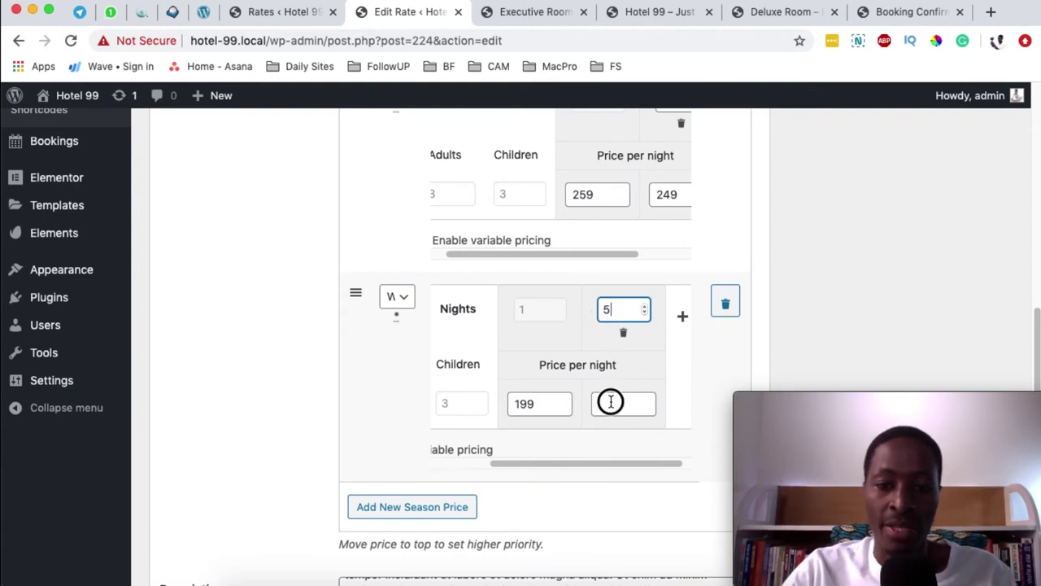
{"action": "left_click", "coordinate": [611, 400]}
{"action": "type", "text": "189"}
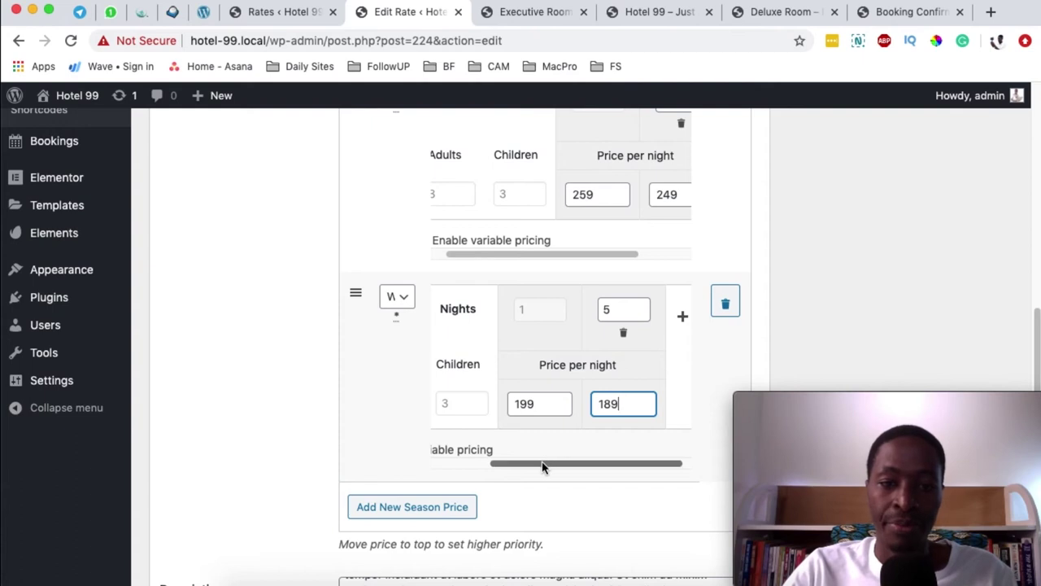
Enable variable pricing for the Winter season price
{"action": "scroll", "coordinate": [543, 467], "scroll_direction": "down", "scroll_amount": 1}
{"action": "scroll", "coordinate": [544, 466], "scroll_direction": "left", "scroll_amount": 2}
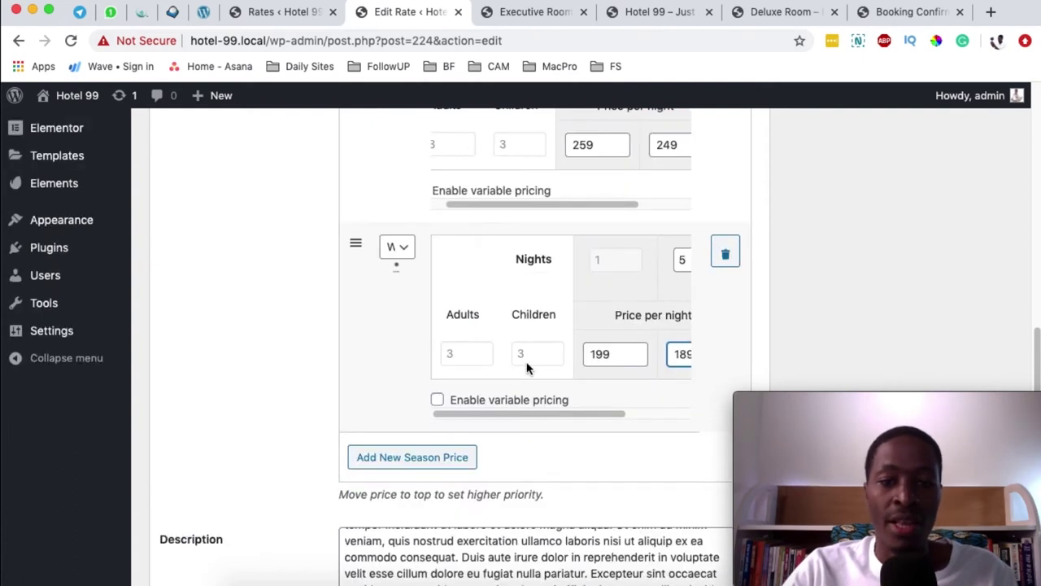
{"action": "left_click", "coordinate": [437, 402]}
{"action": "scroll", "coordinate": [355, 437], "scroll_direction": "down", "scroll_amount": 2}
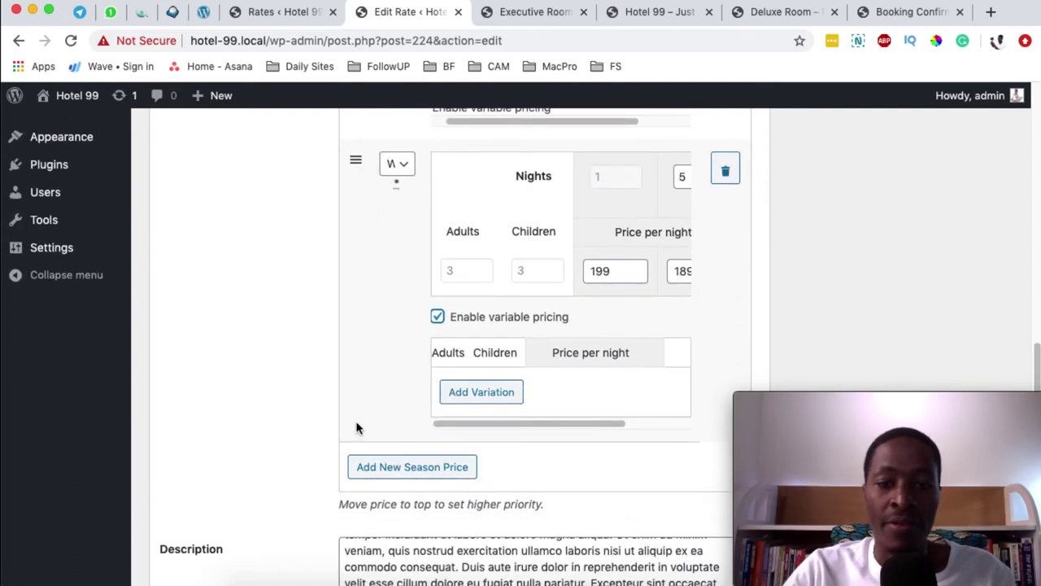
Add a Winter price variation for 3 adults and 0 children at 197 per night, with a 5-night price of 190
{"action": "left_click", "coordinate": [480, 394]}
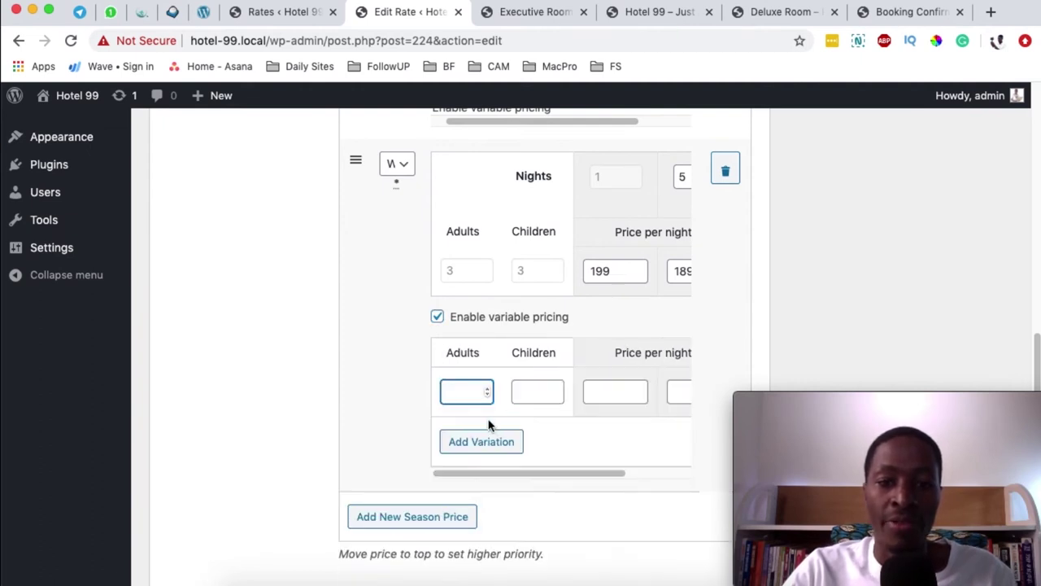
{"action": "type", "text": "3"}
{"action": "left_click", "coordinate": [523, 392]}
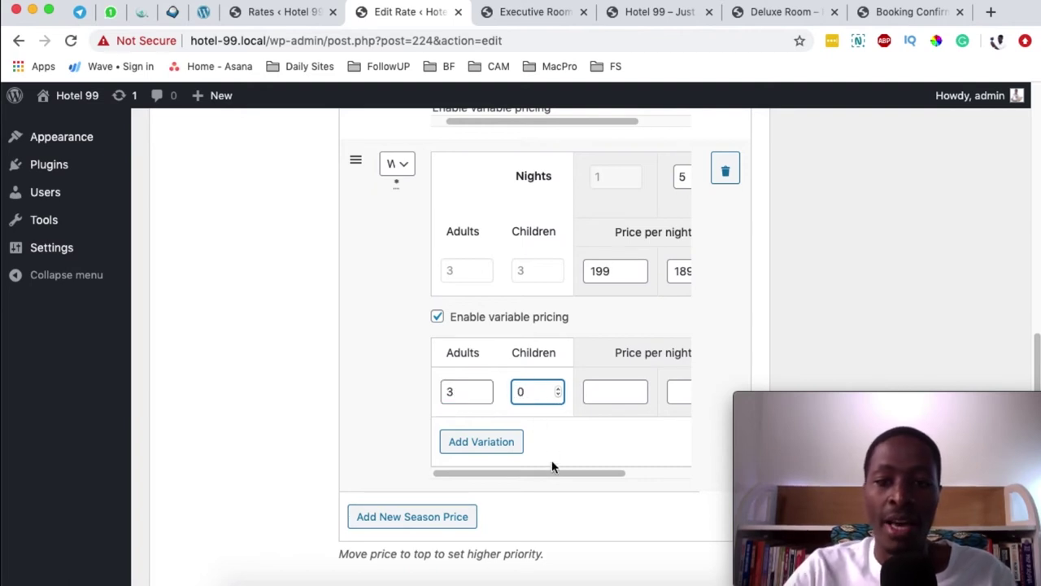
{"action": "left_click_drag", "start_coordinate": [574, 472], "coordinate": [597, 473]}
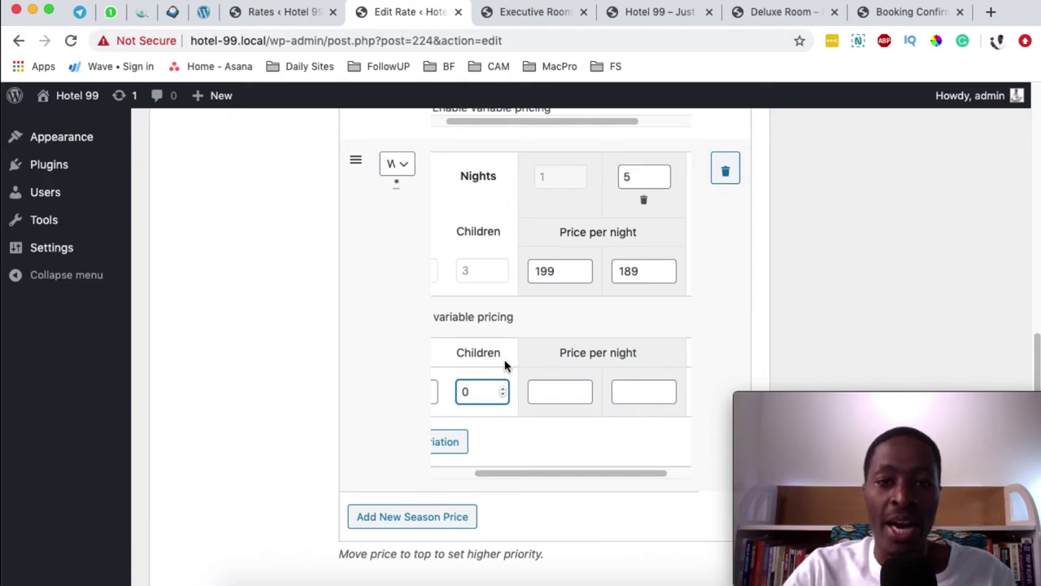
{"action": "left_click", "coordinate": [554, 393]}
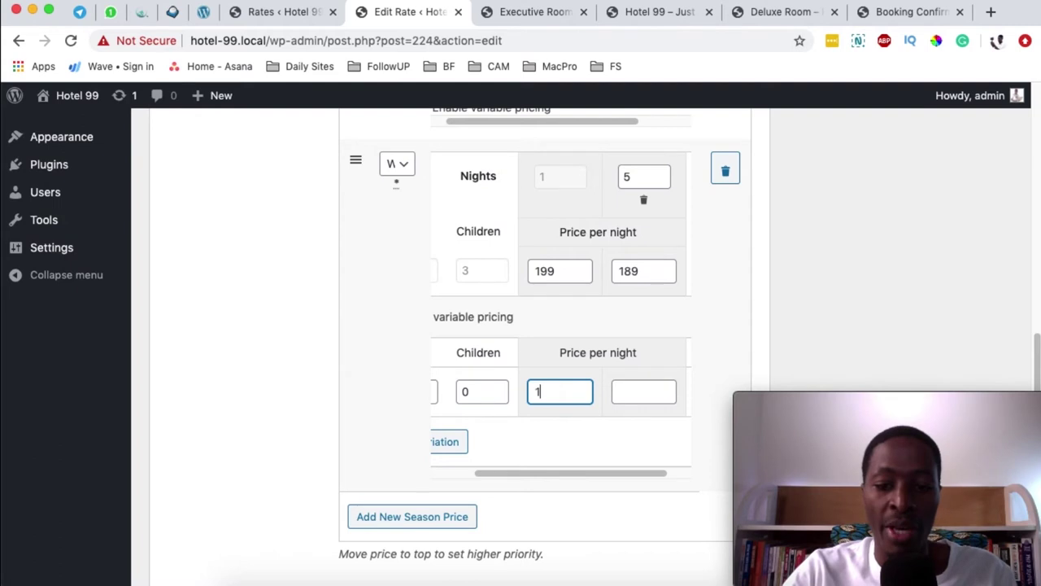
{"action": "type", "text": "197"}
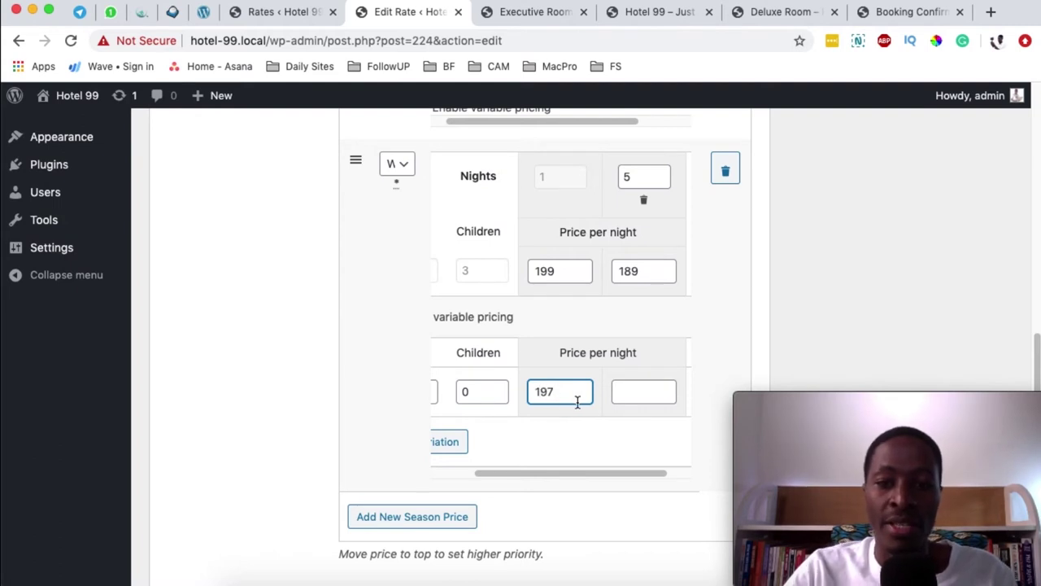
{"action": "key", "text": "Tab"}
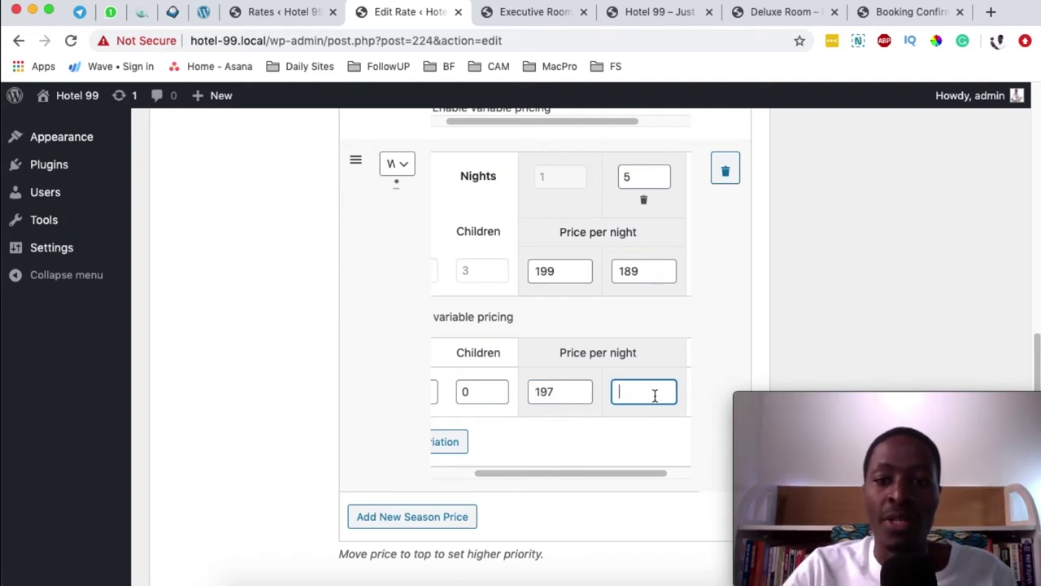
{"action": "type", "text": "190"}
{"action": "left_click_drag", "start_coordinate": [572, 472], "coordinate": [491, 468]}
Add a second Winter price variation for 1 adult and 2 children
{"action": "left_click", "coordinate": [514, 441]}
{"action": "scroll", "coordinate": [529, 460], "scroll_direction": "down", "scroll_amount": 1}
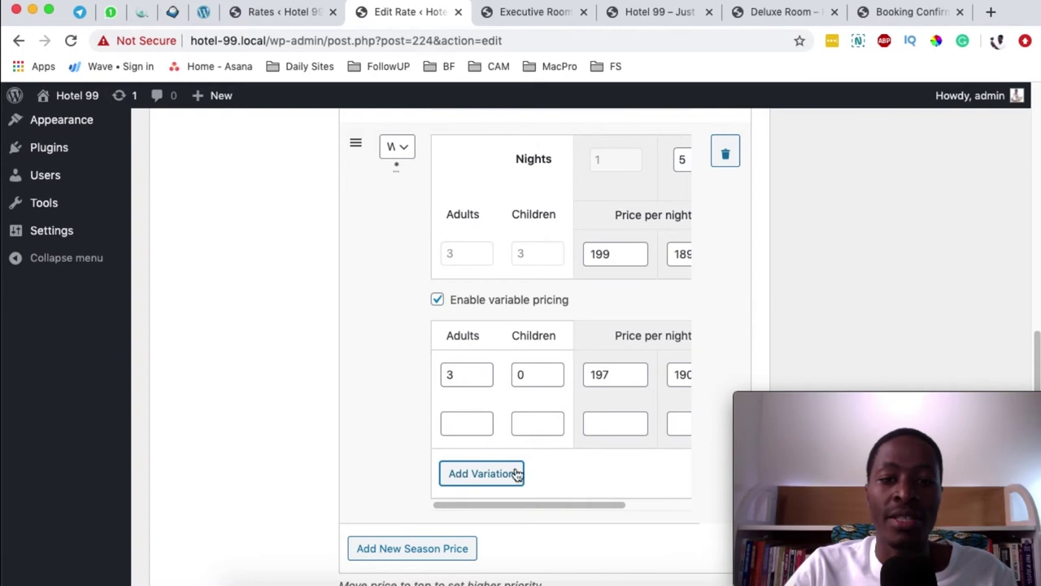
{"action": "left_click", "coordinate": [461, 423]}
{"action": "type", "text": "3"}
{"action": "left_click", "coordinate": [526, 425]}
{"action": "type", "text": "1"}
{"action": "double_click", "coordinate": [434, 425]}
{"action": "type", "text": "1"}
{"action": "double_click", "coordinate": [526, 427]}
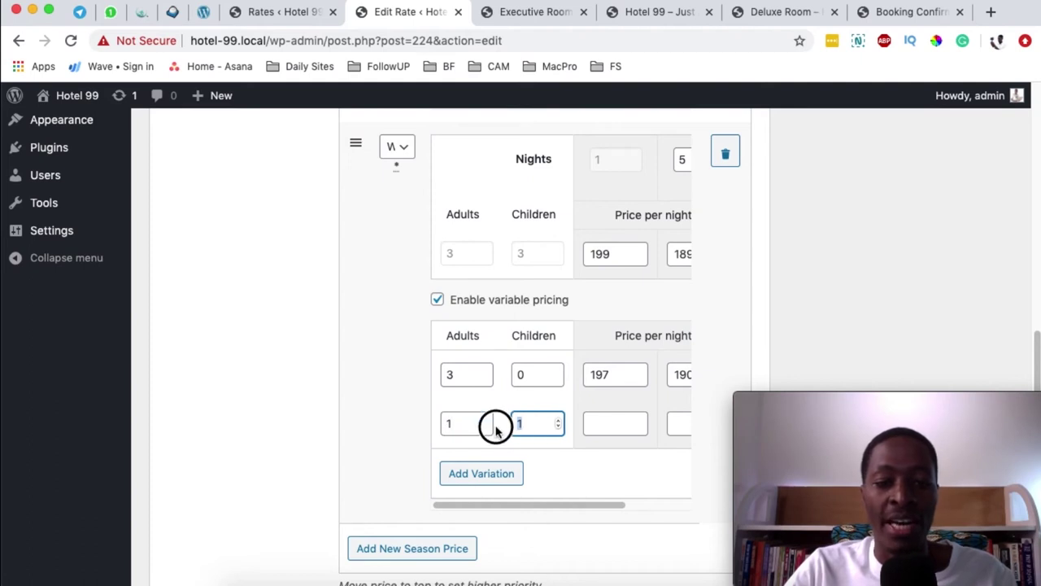
{"action": "type", "text": "2"}
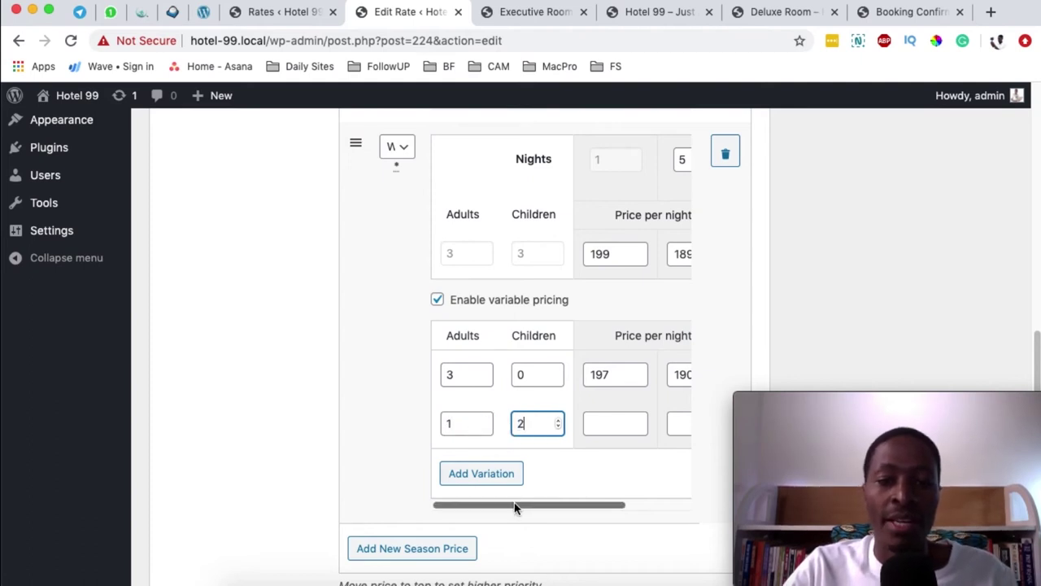
Price the variation for 1 adult and 2 children at 197 per night and 190 for the 5-night period
{"action": "key", "text": "Tab"}
{"action": "scroll", "coordinate": [531, 503], "scroll_direction": "right", "scroll_amount": 2}
{"action": "type", "text": "197"}
{"action": "left_click", "coordinate": [653, 423]}
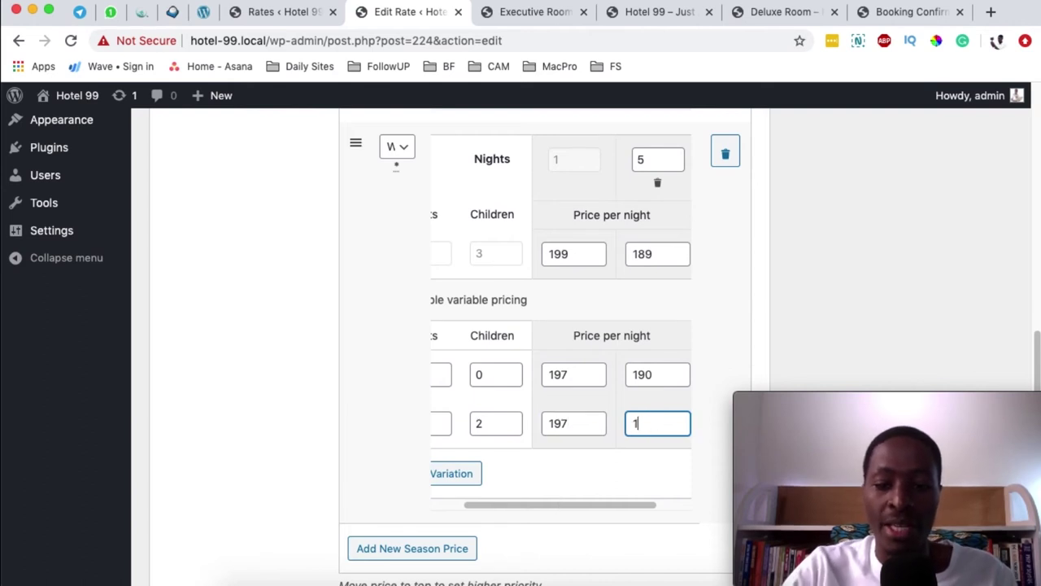
{"action": "left_click_drag", "start_coordinate": [566, 506], "coordinate": [530, 499]}
Move the Summer season price above the All year round price to give it higher priority
{"action": "scroll", "coordinate": [279, 391], "scroll_direction": "up", "scroll_amount": 5}
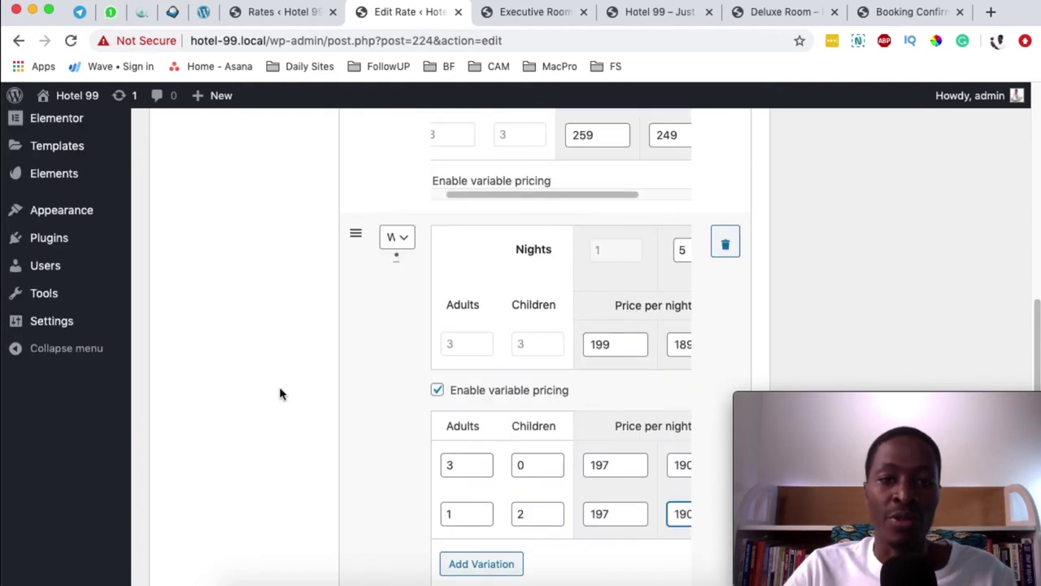
{"action": "scroll", "coordinate": [279, 394], "scroll_direction": "up", "scroll_amount": 5}
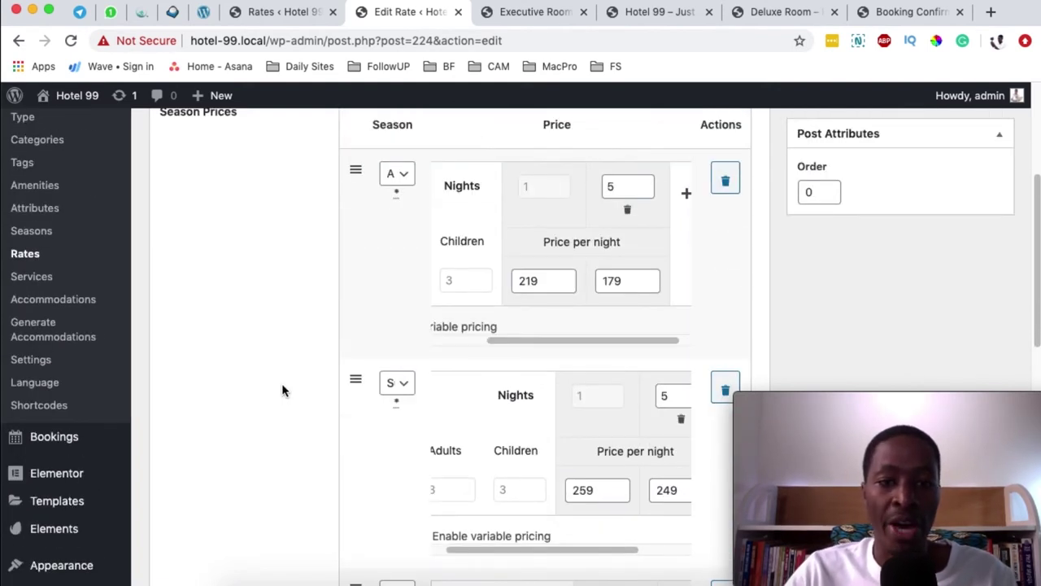
{"action": "scroll", "coordinate": [329, 396], "scroll_direction": "up", "scroll_amount": 2}
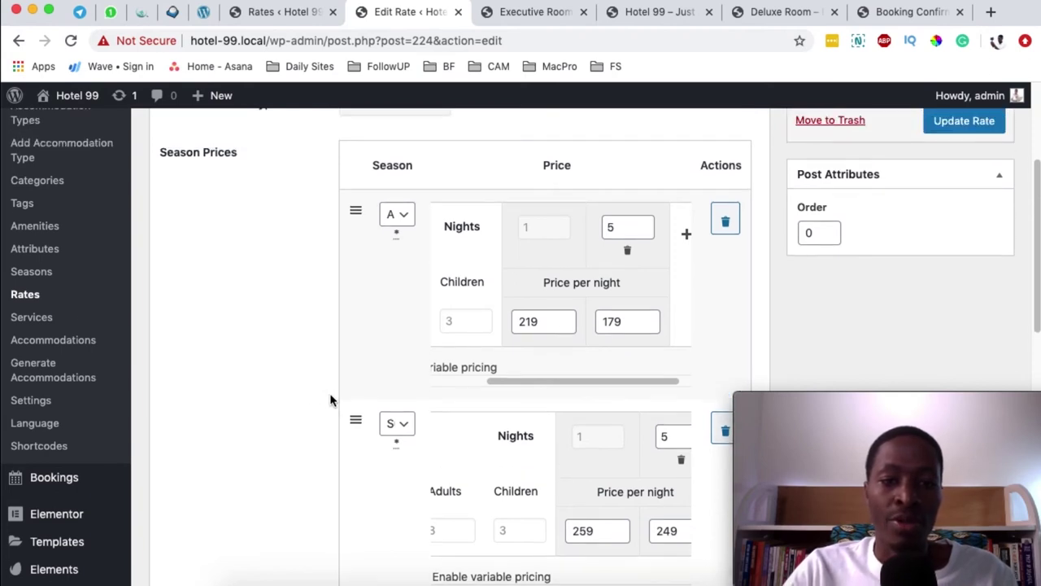
{"action": "left_click_drag", "start_coordinate": [356, 424], "coordinate": [355, 246]}
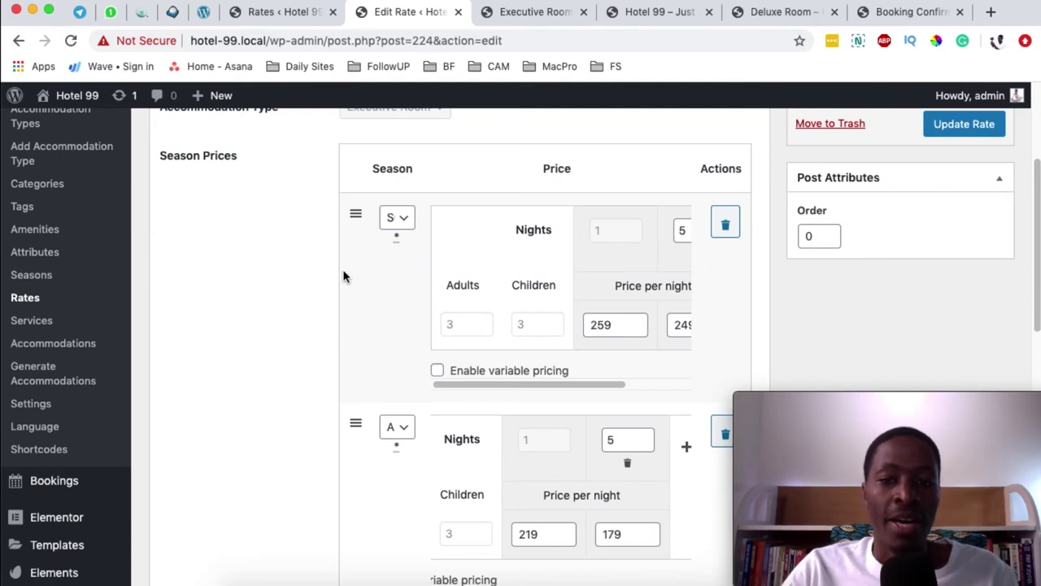
Review the priority order of the Summer, All year round and Winter season prices
{"action": "scroll", "coordinate": [343, 276], "scroll_direction": "down", "scroll_amount": 5}
{"action": "left_click", "coordinate": [407, 232]}
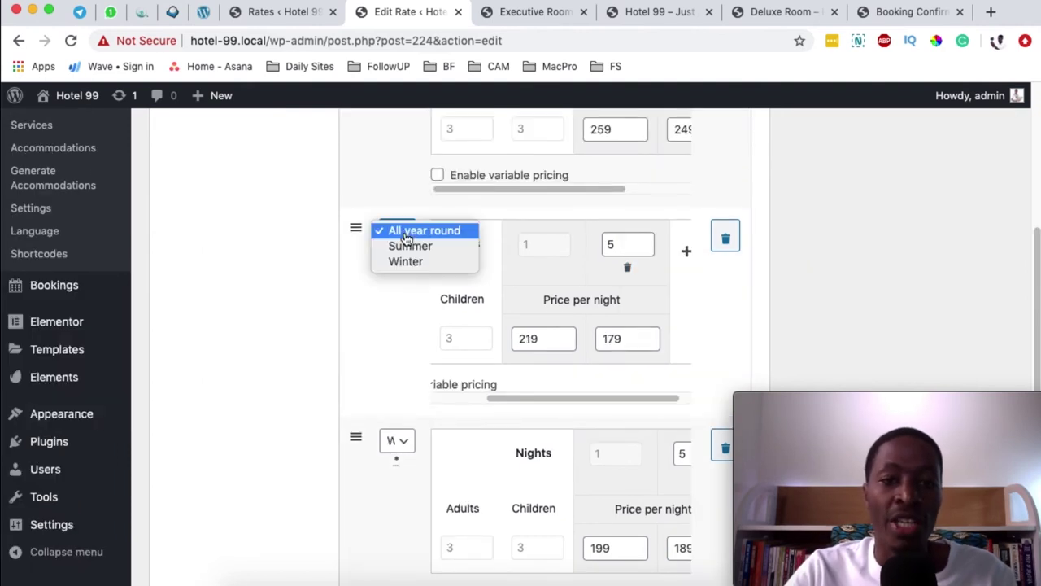
{"action": "left_click", "coordinate": [339, 277]}
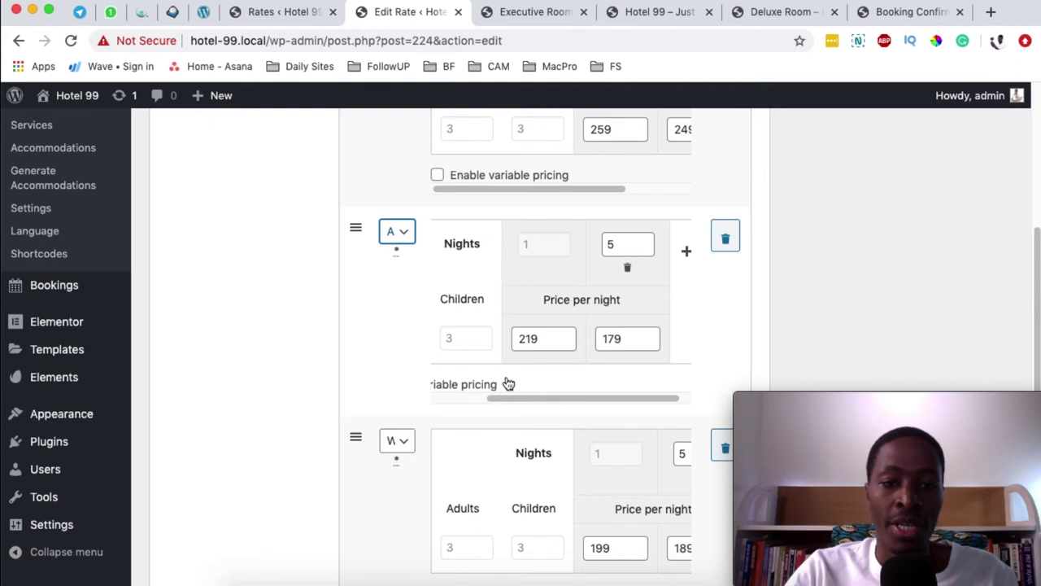
{"action": "scroll", "coordinate": [383, 395], "scroll_direction": "down", "scroll_amount": 1}
{"action": "scroll", "coordinate": [284, 382], "scroll_direction": "up", "scroll_amount": 10}
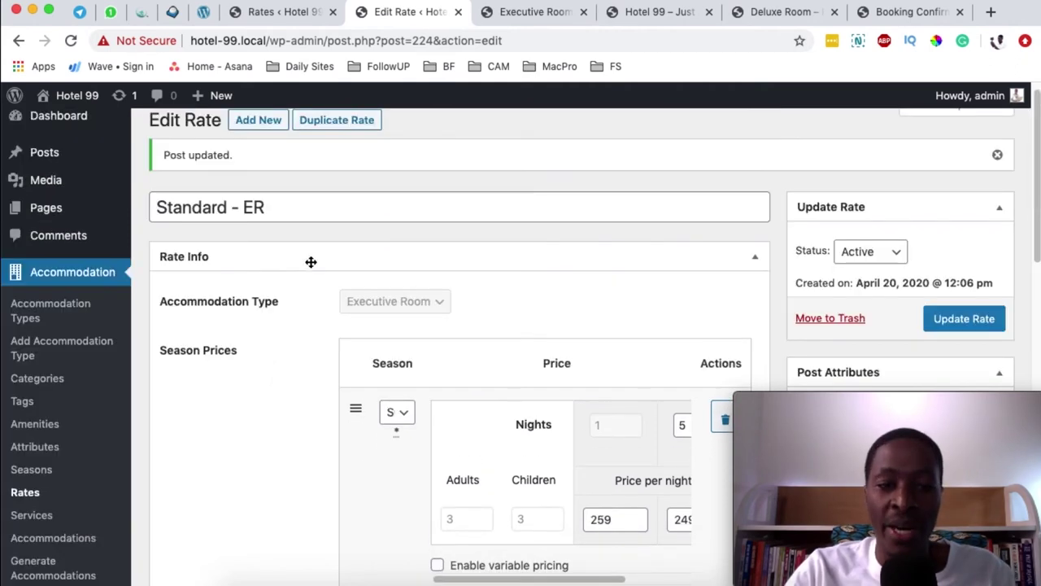
{"action": "scroll", "coordinate": [320, 338], "scroll_direction": "down", "scroll_amount": 3}
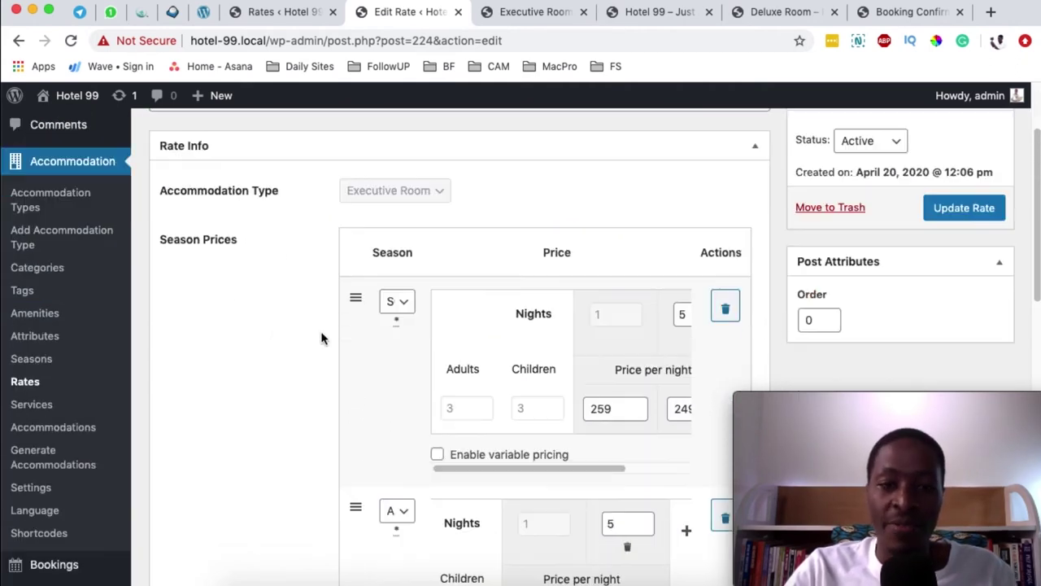
{"action": "scroll", "coordinate": [407, 455], "scroll_direction": "down", "scroll_amount": 5}
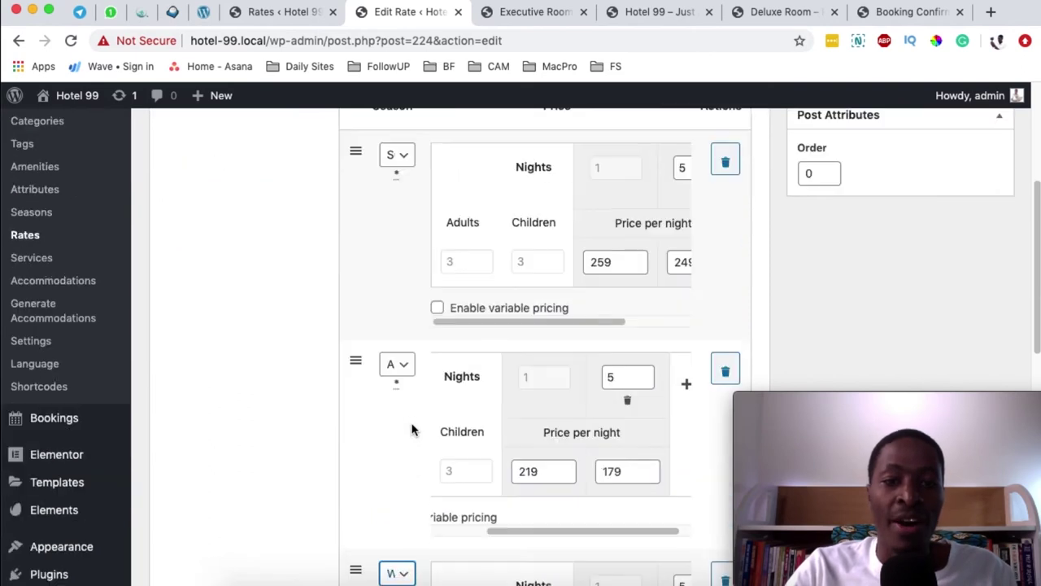
Save the changes to the Standard - ER rate
{"action": "left_click_drag", "start_coordinate": [357, 491], "coordinate": [367, 448]}
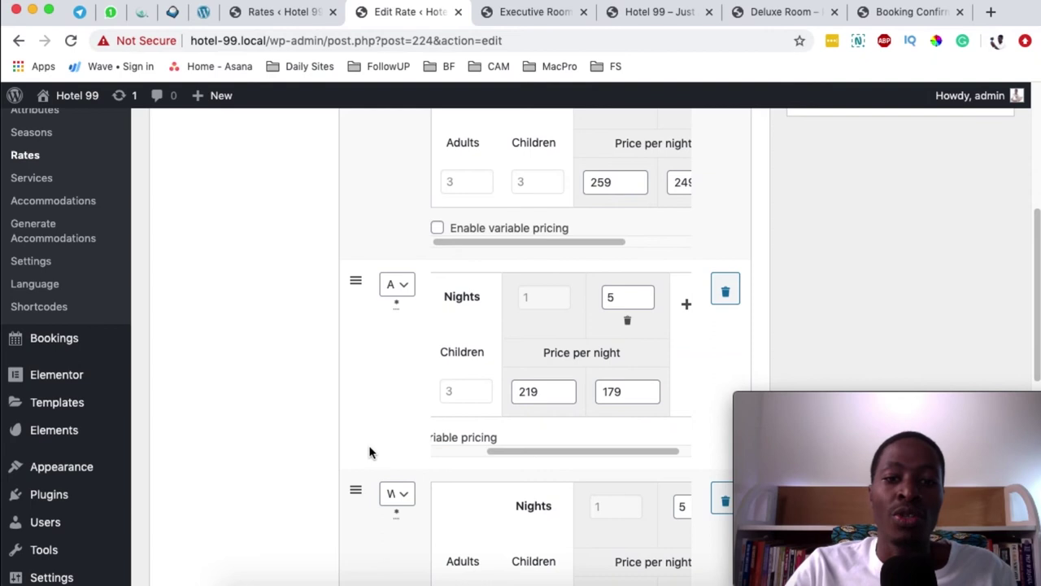
{"action": "scroll", "coordinate": [367, 451], "scroll_direction": "up", "scroll_amount": 10}
{"action": "left_click", "coordinate": [962, 329]}
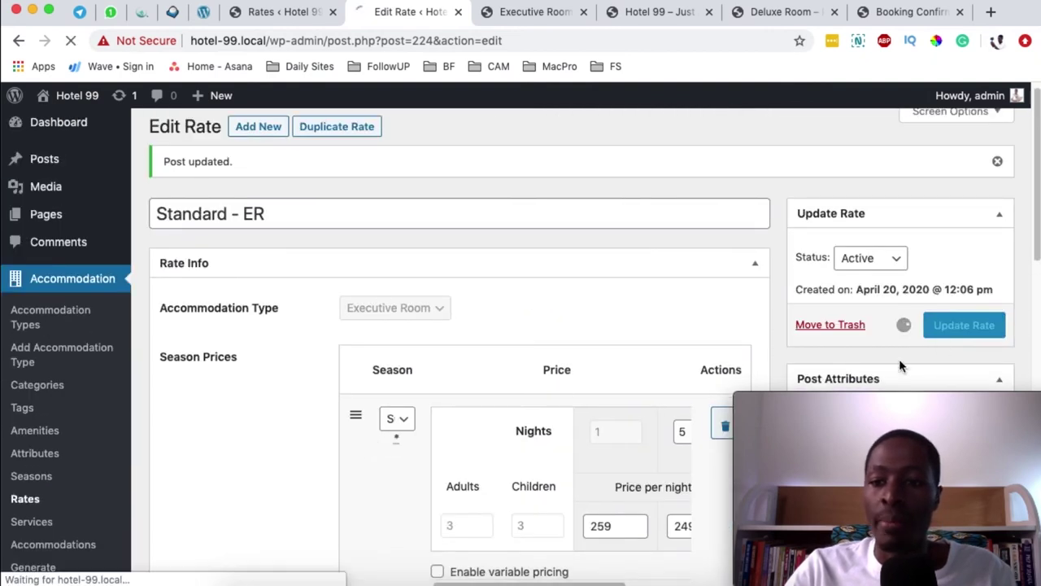
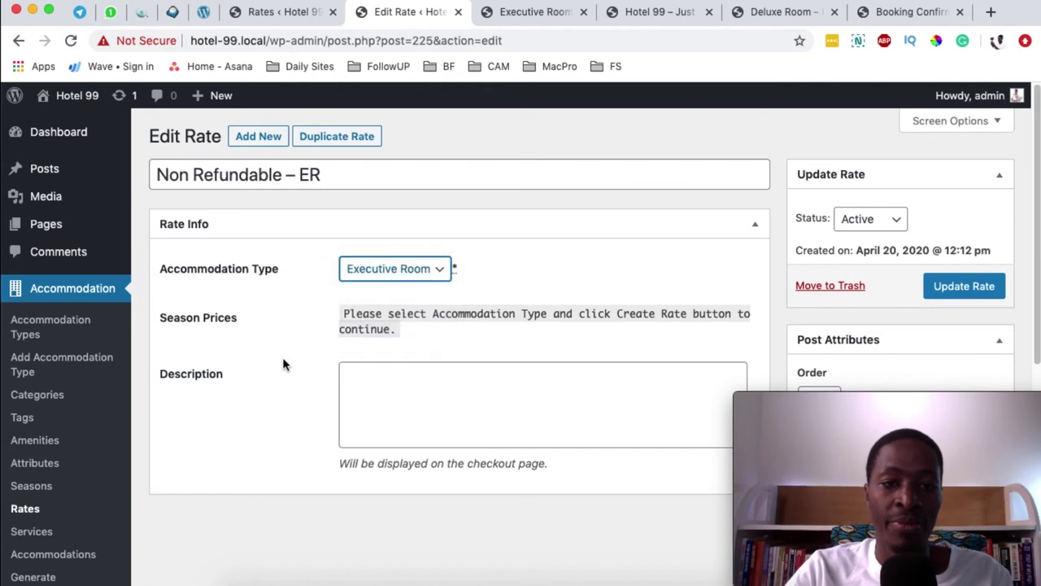
Paste the Lorem ipsum description into the Non Refundable – ER rate and update the rate
{"action": "left_click", "coordinate": [410, 367]}
{"action": "key", "text": "ctrl+v"}
{"action": "scroll", "coordinate": [269, 372], "scroll_direction": "down", "scroll_amount": 1}
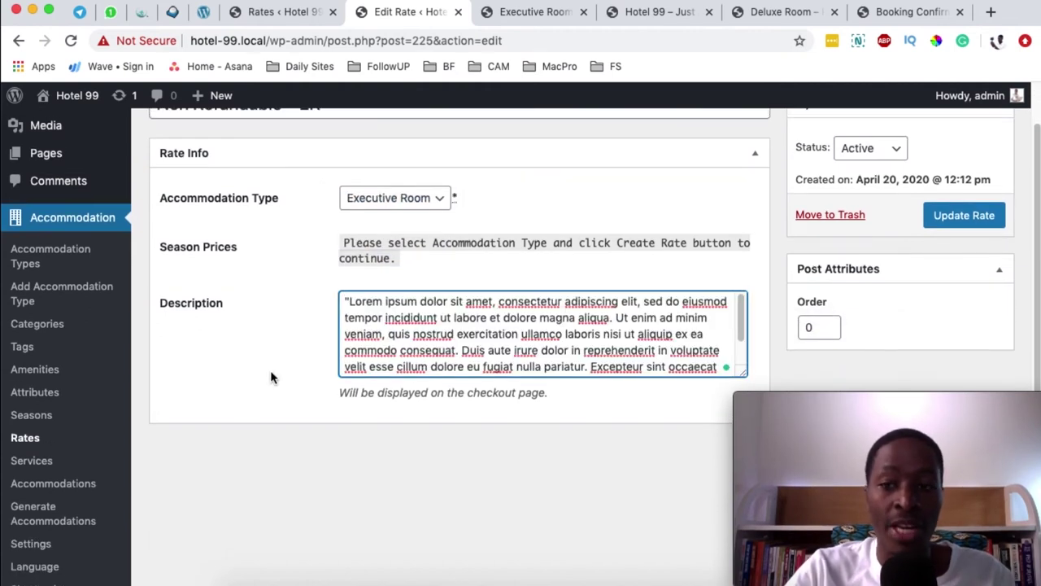
{"action": "scroll", "coordinate": [269, 372], "scroll_direction": "up", "scroll_amount": 1}
{"action": "left_click", "coordinate": [963, 239]}
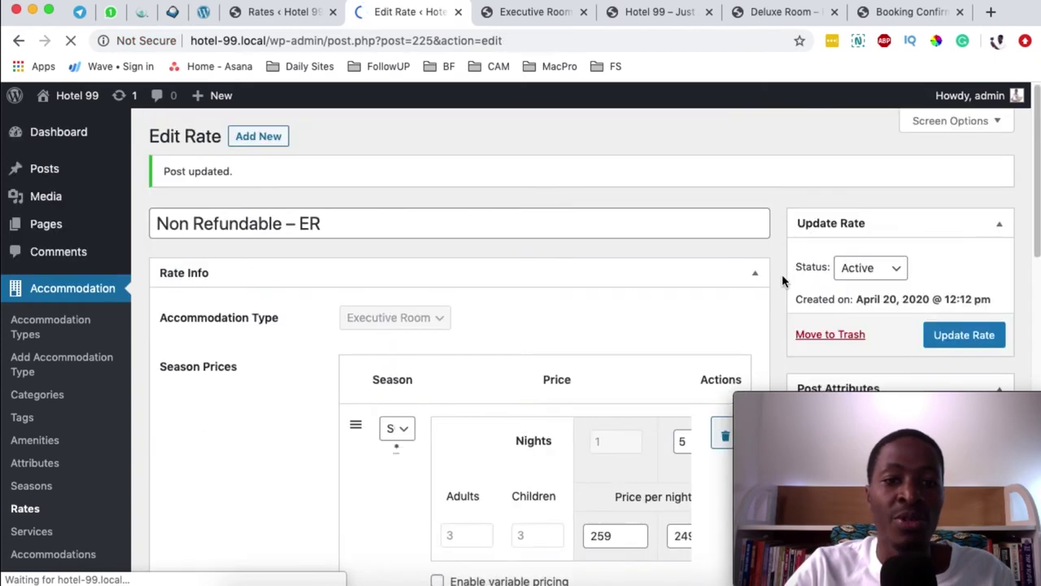
Set the non-refundable Summer price to 239 per night and its 5-night price to 219 per night
{"action": "scroll", "coordinate": [317, 414], "scroll_direction": "down", "scroll_amount": 5}
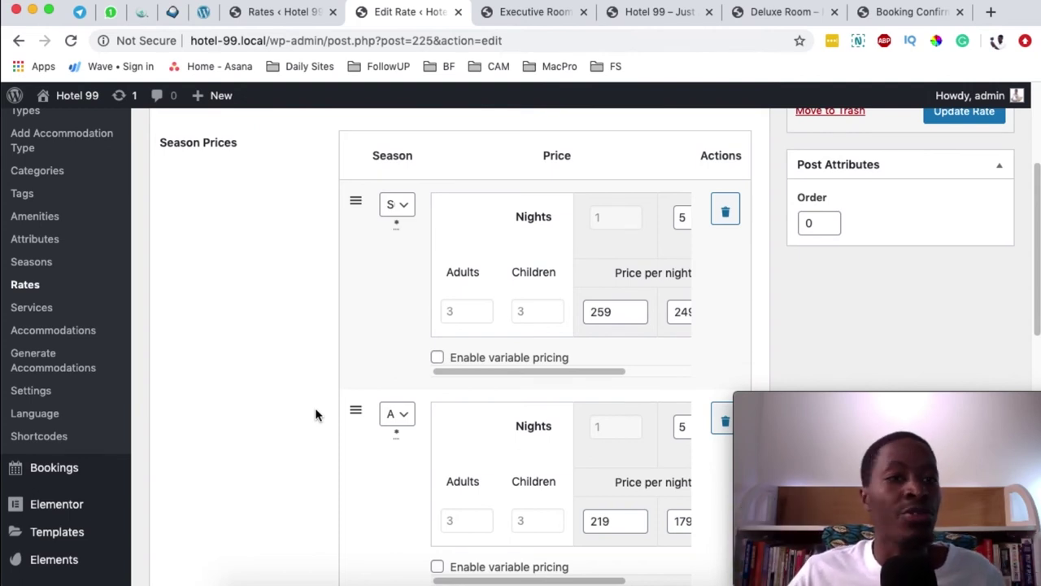
{"action": "mouse_move", "coordinate": [509, 371]}
{"action": "left_mouse_down"}
{"action": "mouse_move", "coordinate": [557, 374]}
{"action": "mouse_move", "coordinate": [500, 372]}
{"action": "left_mouse_up"}
{"action": "left_click", "coordinate": [406, 208]}
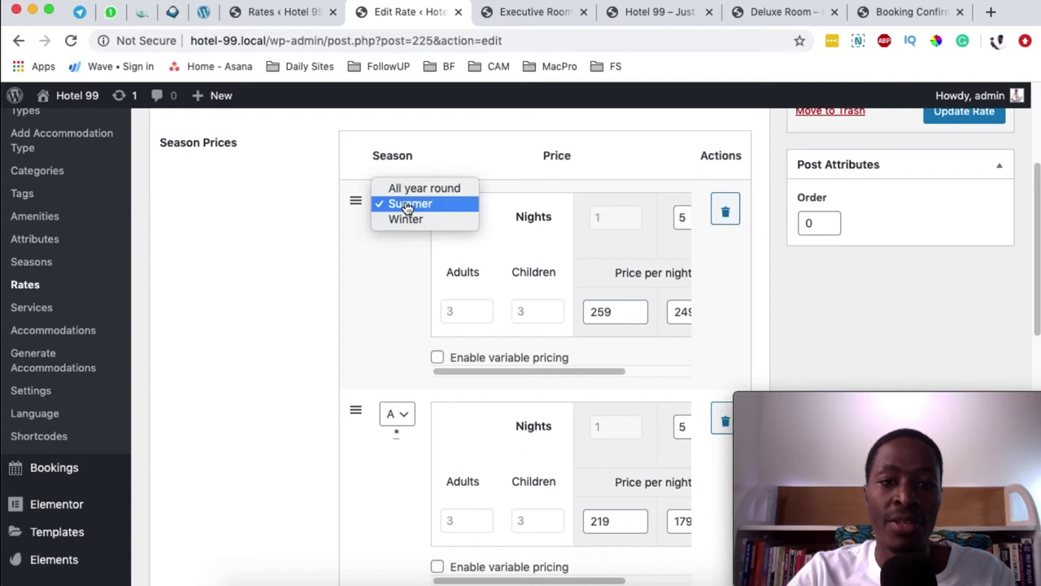
{"action": "left_click", "coordinate": [408, 208]}
{"action": "left_click_drag", "start_coordinate": [574, 371], "coordinate": [612, 372]}
{"action": "left_click_drag", "start_coordinate": [547, 312], "coordinate": [556, 312]}
{"action": "type", "text": "3"}
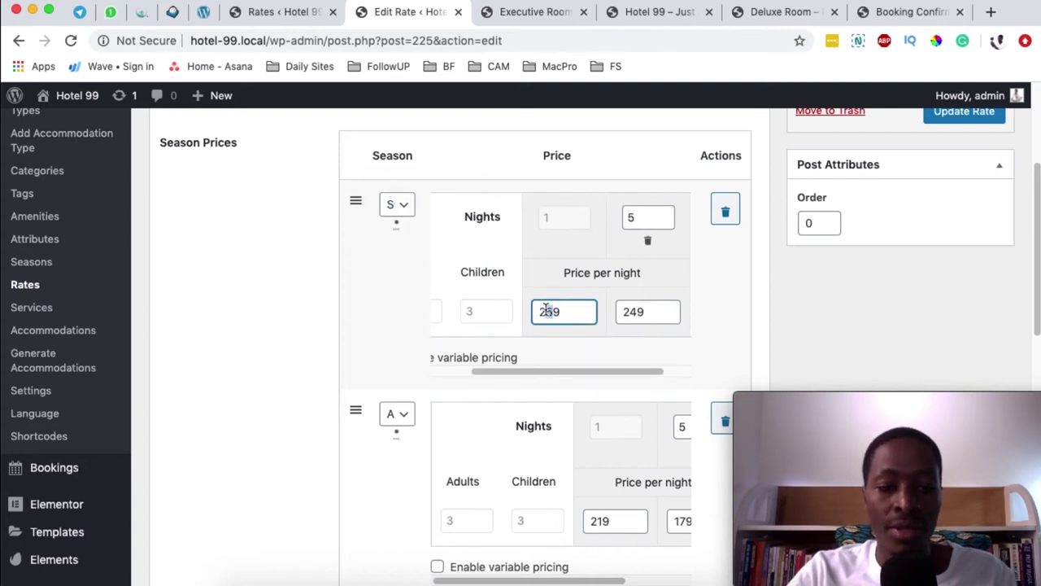
{"action": "left_click_drag", "start_coordinate": [627, 312], "coordinate": [632, 312]}
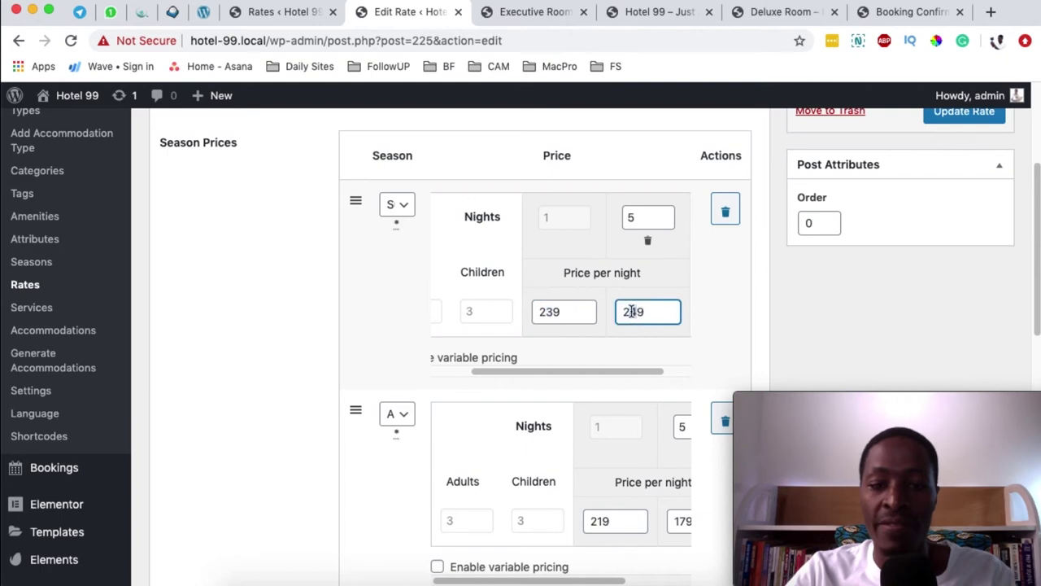
{"action": "type", "text": "1"}
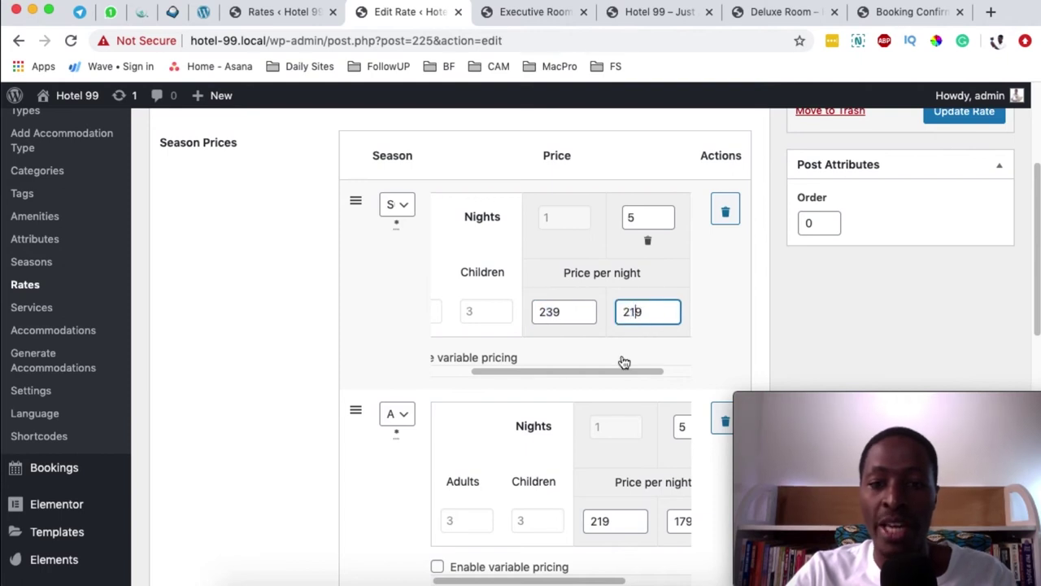
Set the non-refundable All year round price to 189 per night and its 5-night price to 169 per night
{"action": "scroll", "coordinate": [616, 381], "scroll_direction": "down", "scroll_amount": 3}
{"action": "left_click", "coordinate": [399, 279]}
{"action": "left_click", "coordinate": [550, 337]}
{"action": "left_click_drag", "start_coordinate": [578, 443], "coordinate": [630, 443]}
{"action": "double_click", "coordinate": [531, 386]}
{"action": "type", "text": "189"}
{"action": "double_click", "coordinate": [604, 385]}
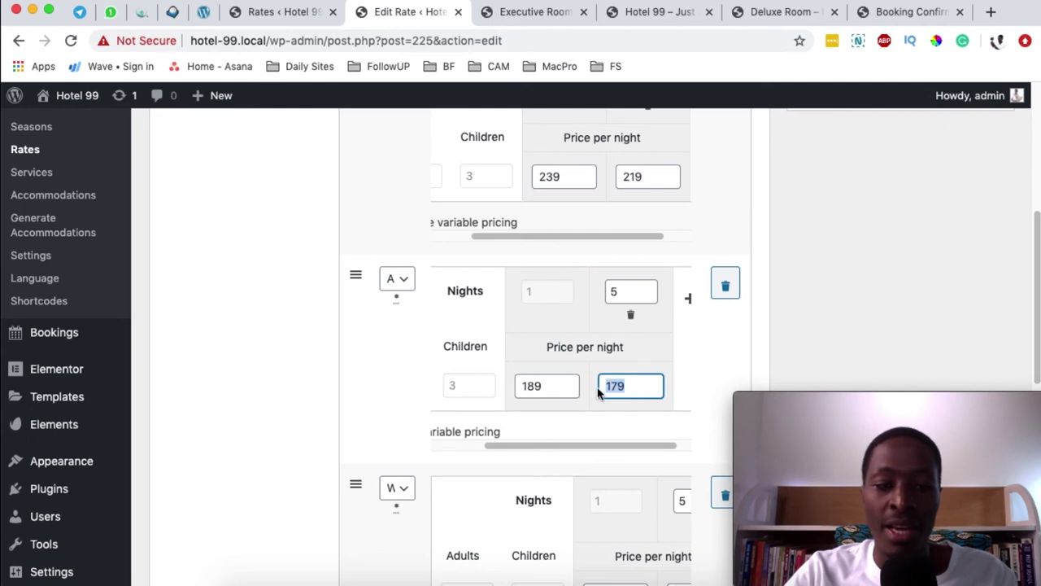
{"action": "left_click", "coordinate": [620, 388]}
{"action": "key", "text": "BackSpace"}
Set the non-refundable Winter base price to 160 per night and its 5-night price to 159 per night
{"action": "scroll", "coordinate": [319, 443], "scroll_direction": "down", "scroll_amount": 5}
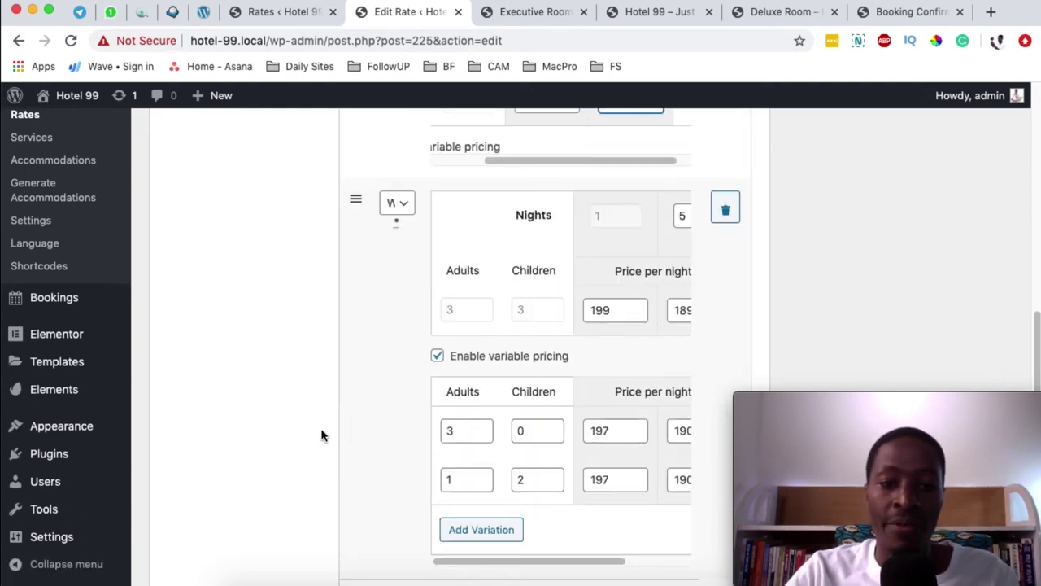
{"action": "scroll", "coordinate": [439, 277], "scroll_direction": "down", "scroll_amount": 1}
{"action": "scroll", "coordinate": [543, 258], "scroll_direction": "up", "scroll_amount": 2}
{"action": "key", "text": "Tab"}
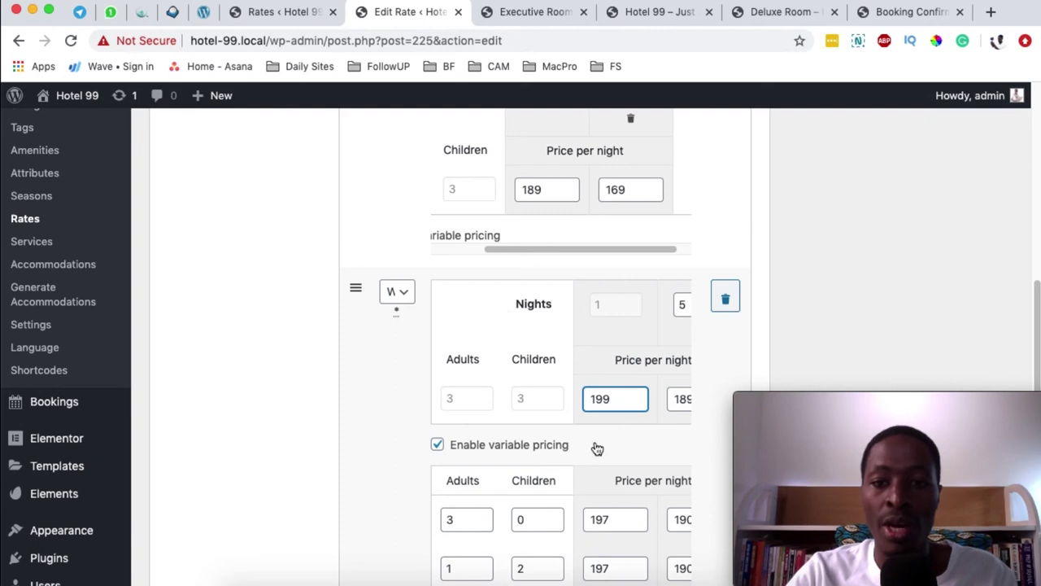
{"action": "left_click_drag", "start_coordinate": [619, 398], "coordinate": [599, 398]}
{"action": "type", "text": "60"}
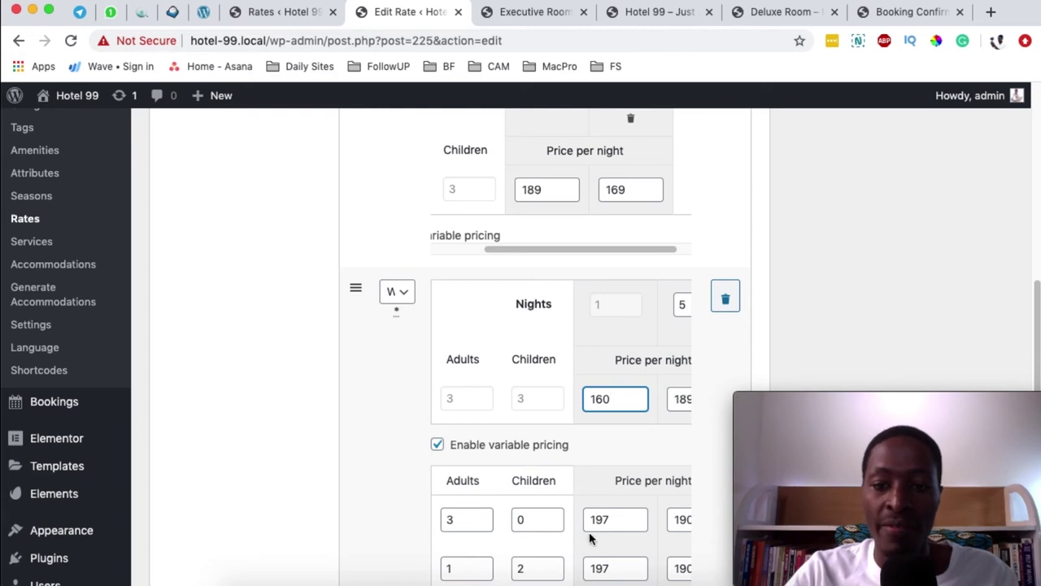
{"action": "scroll", "coordinate": [590, 537], "scroll_direction": "down", "scroll_amount": 2}
{"action": "left_click_drag", "start_coordinate": [632, 325], "coordinate": [614, 341]}
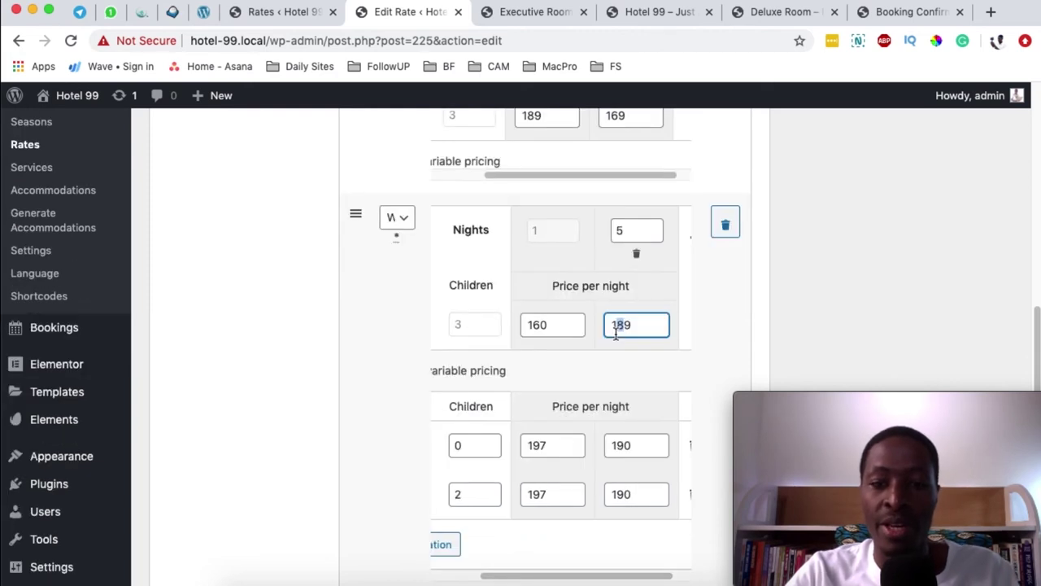
{"action": "type", "text": "5"}
{"action": "scroll", "coordinate": [660, 447], "scroll_direction": "down", "scroll_amount": 2}
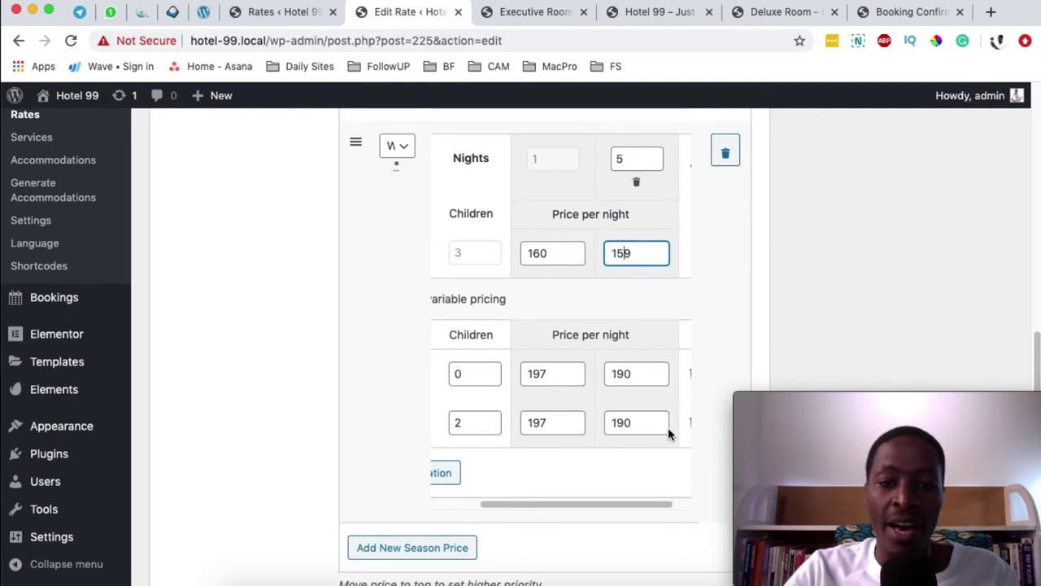
Set the Winter variation for 3 adults and 0 children to 147 per night and 130 for 5 nights
{"action": "left_click_drag", "start_coordinate": [545, 506], "coordinate": [500, 505]}
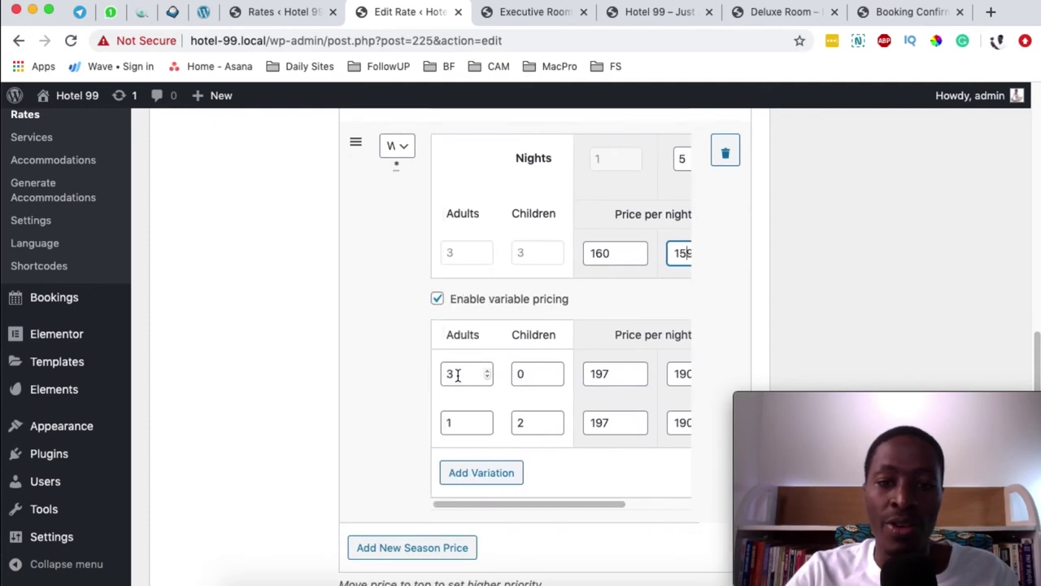
{"action": "left_click_drag", "start_coordinate": [544, 505], "coordinate": [571, 504]}
{"action": "left_click", "coordinate": [561, 373]}
{"action": "left_click_drag", "start_coordinate": [560, 373], "coordinate": [567, 375]}
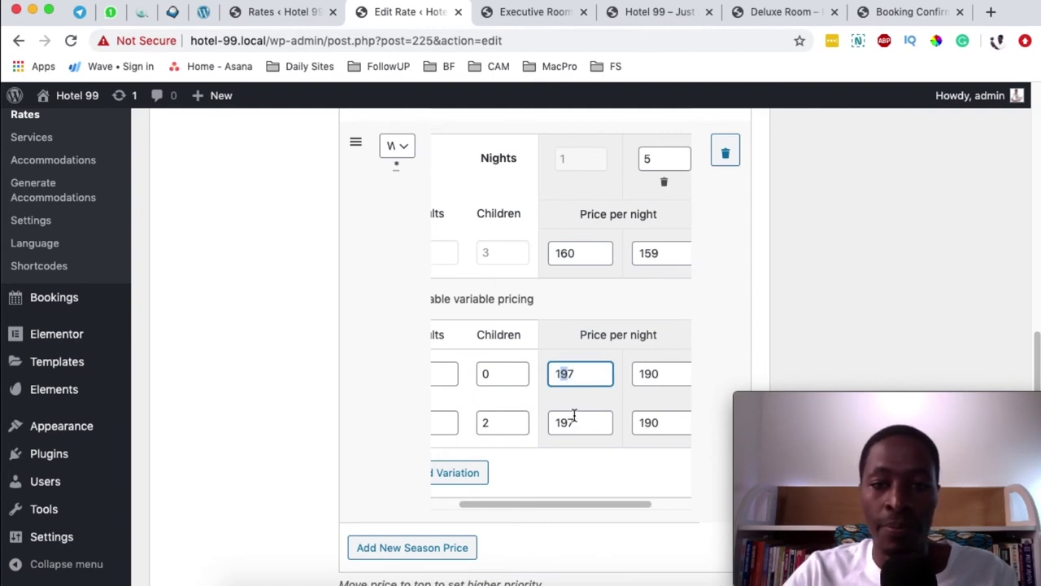
{"action": "type", "text": "4"}
{"action": "left_click", "coordinate": [648, 374]}
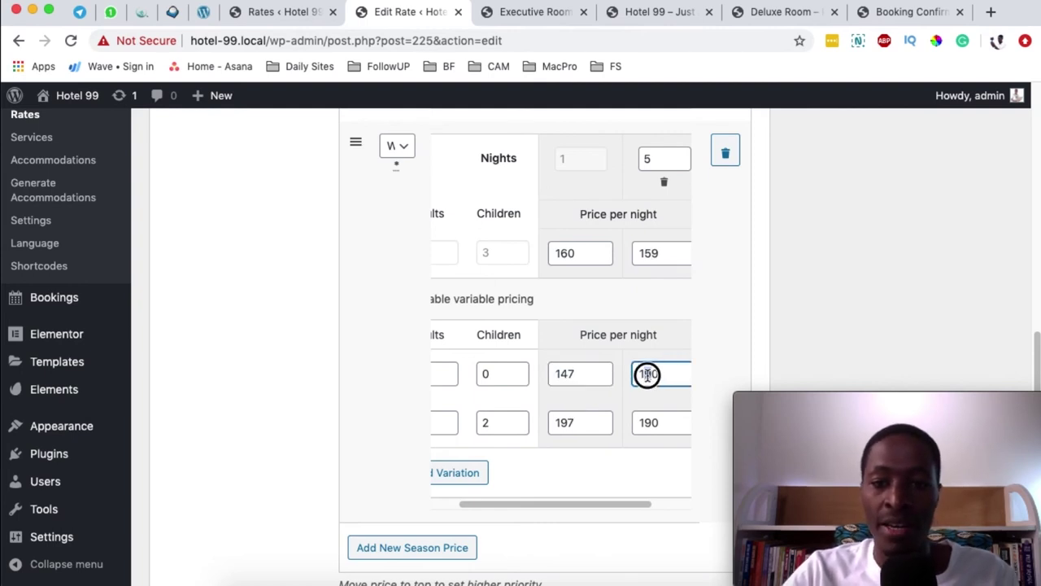
{"action": "type", "text": "3"}
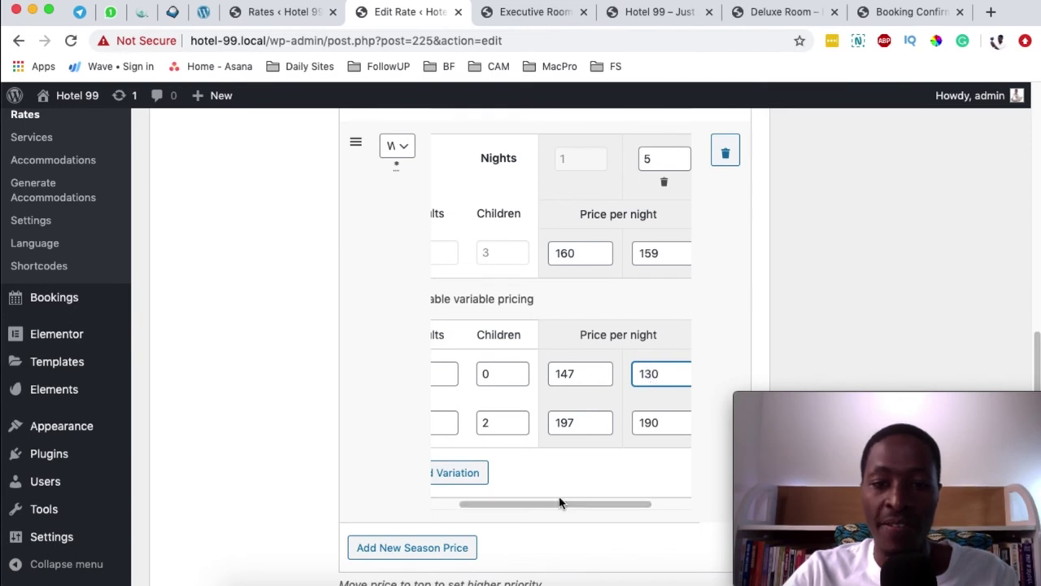
Set the Winter variation for 1 adult and 2 children to 147 per night and 130 for 5 nights
{"action": "mouse_move", "coordinate": [546, 504]}
{"action": "left_mouse_down"}
{"action": "mouse_move", "coordinate": [511, 505]}
{"action": "mouse_move", "coordinate": [558, 502]}
{"action": "left_mouse_up"}
{"action": "left_click", "coordinate": [556, 422]}
{"action": "key", "text": "BackSpace"}
{"action": "type", "text": "4"}
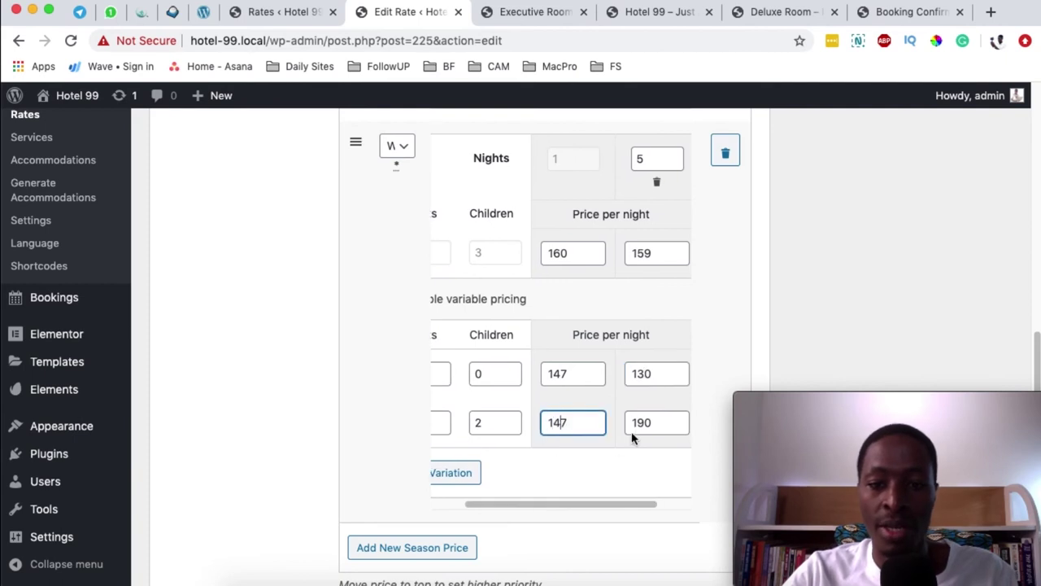
{"action": "left_click", "coordinate": [639, 422]}
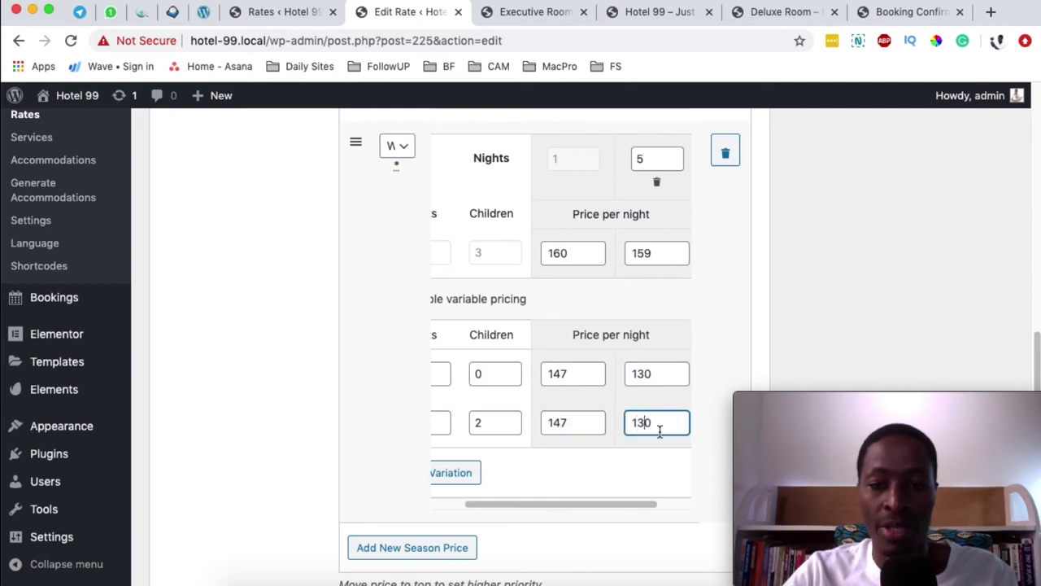
Save the changes to the Non Refundable – ER rate
{"action": "scroll", "coordinate": [846, 322], "scroll_direction": "down", "scroll_amount": 3}
{"action": "scroll", "coordinate": [848, 317], "scroll_direction": "up", "scroll_amount": 4}
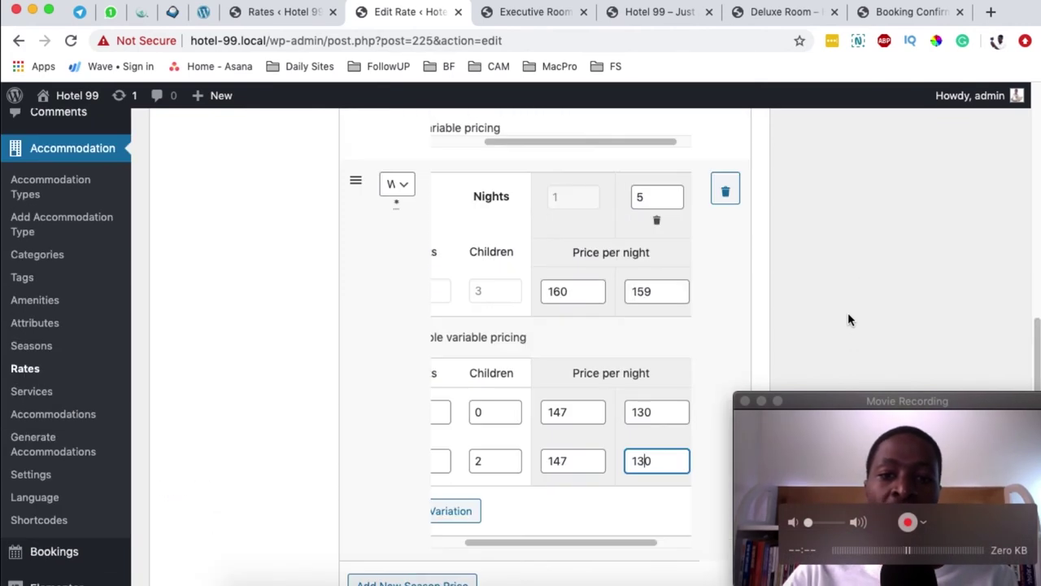
{"action": "scroll", "coordinate": [848, 320], "scroll_direction": "up", "scroll_amount": 8}
{"action": "key", "text": "Return"}
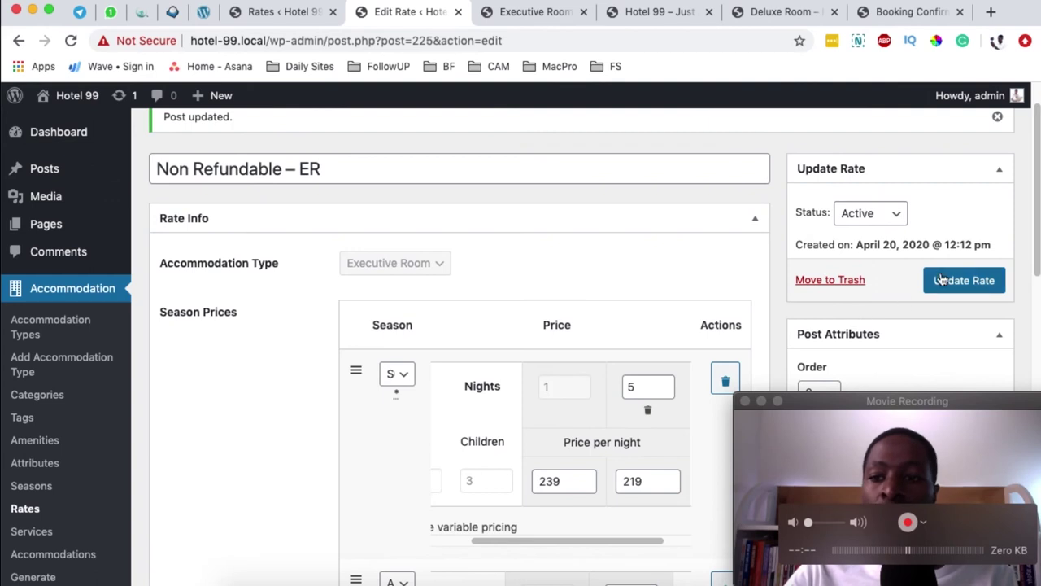
{"action": "left_click", "coordinate": [942, 280]}
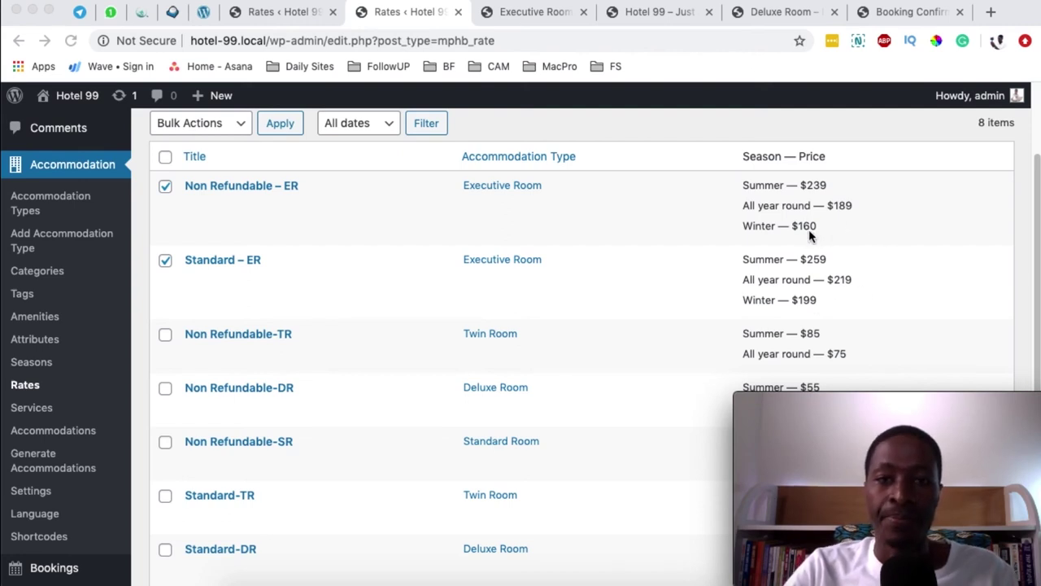
Open the Executive Room's public page from the accommodation types list and go to its reservation form
{"action": "left_click", "coordinate": [29, 204]}
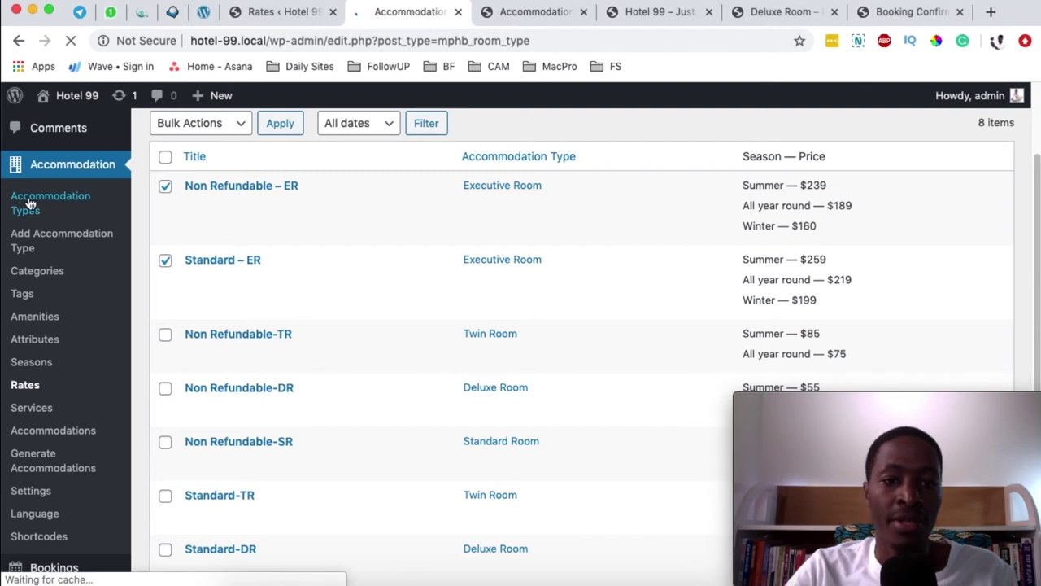
{"action": "mouse_move", "coordinate": [391, 356]}
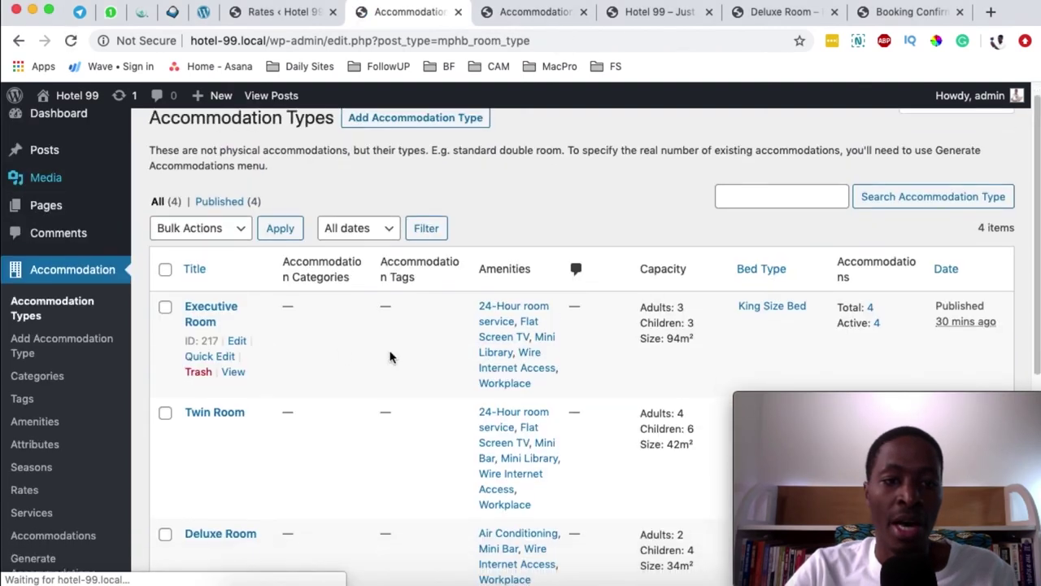
{"action": "left_click", "coordinate": [233, 373]}
{"action": "scroll", "coordinate": [567, 205], "scroll_direction": "down", "scroll_amount": 6}
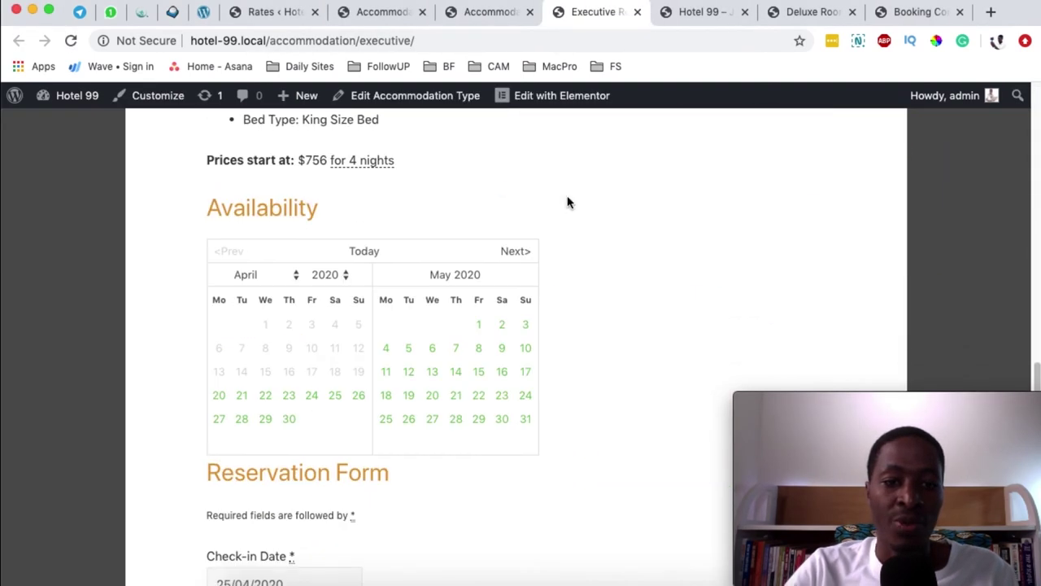
{"action": "scroll", "coordinate": [553, 362], "scroll_direction": "down", "scroll_amount": 3}
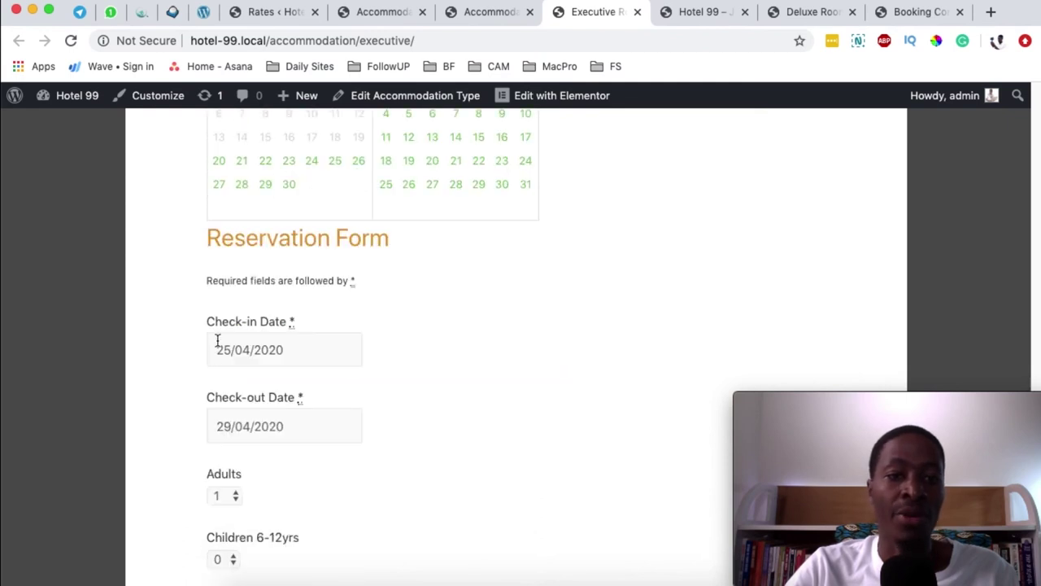
Set the reservation's check-in date to 15/05/2020 and its check-out date to 30/05/2020
{"action": "scroll", "coordinate": [244, 325], "scroll_direction": "down", "scroll_amount": 1}
{"action": "left_click", "coordinate": [249, 283]}
{"action": "left_click", "coordinate": [475, 435]}
{"action": "left_click", "coordinate": [499, 435]}
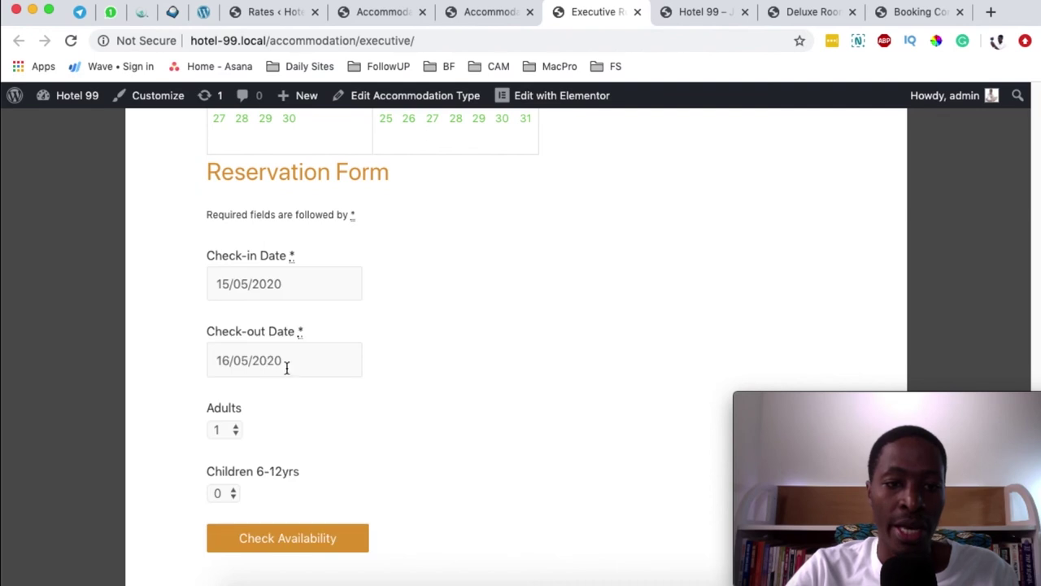
{"action": "left_click", "coordinate": [271, 364]}
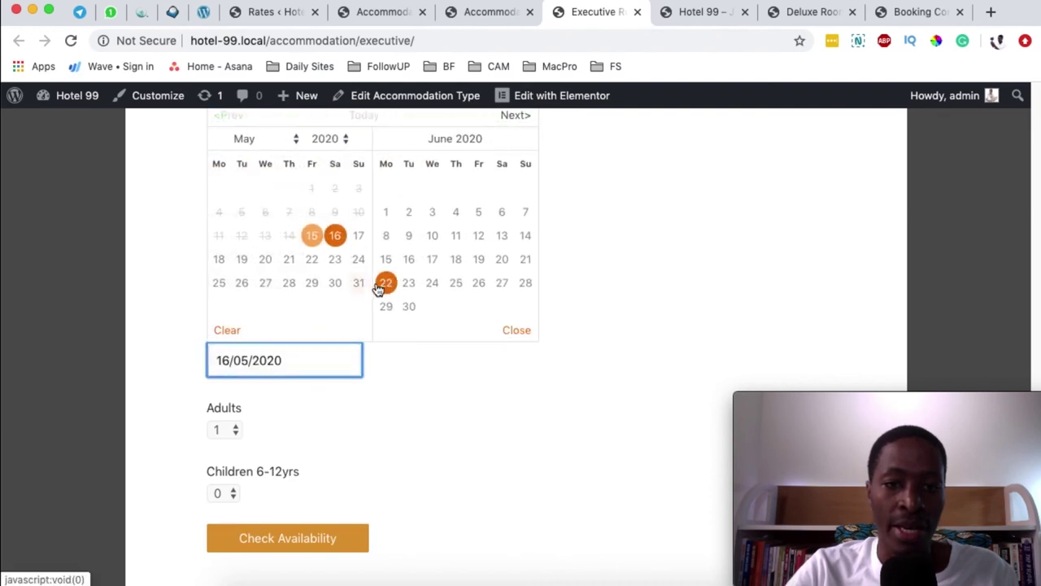
{"action": "left_click", "coordinate": [333, 282]}
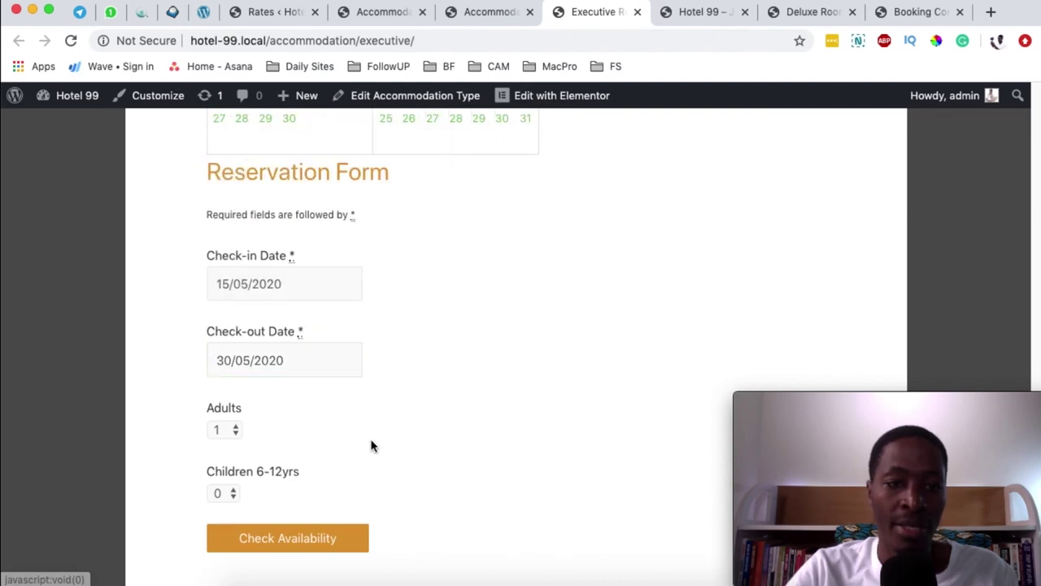
Set the reservation to 3 adults, choose the number of children and check availability for the stay
{"action": "scroll", "coordinate": [342, 431], "scroll_direction": "down", "scroll_amount": 2}
{"action": "left_click", "coordinate": [232, 376]}
{"action": "left_click", "coordinate": [218, 408]}
{"action": "scroll", "coordinate": [446, 402], "scroll_direction": "down", "scroll_amount": 1}
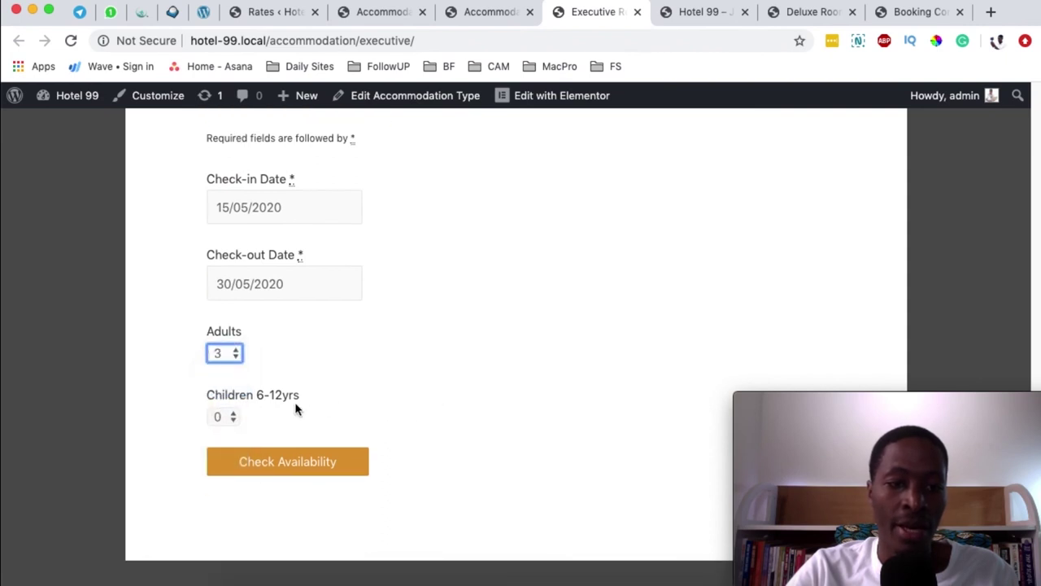
{"action": "left_click", "coordinate": [228, 417]}
{"action": "left_click", "coordinate": [226, 469]}
{"action": "left_click", "coordinate": [303, 468]}
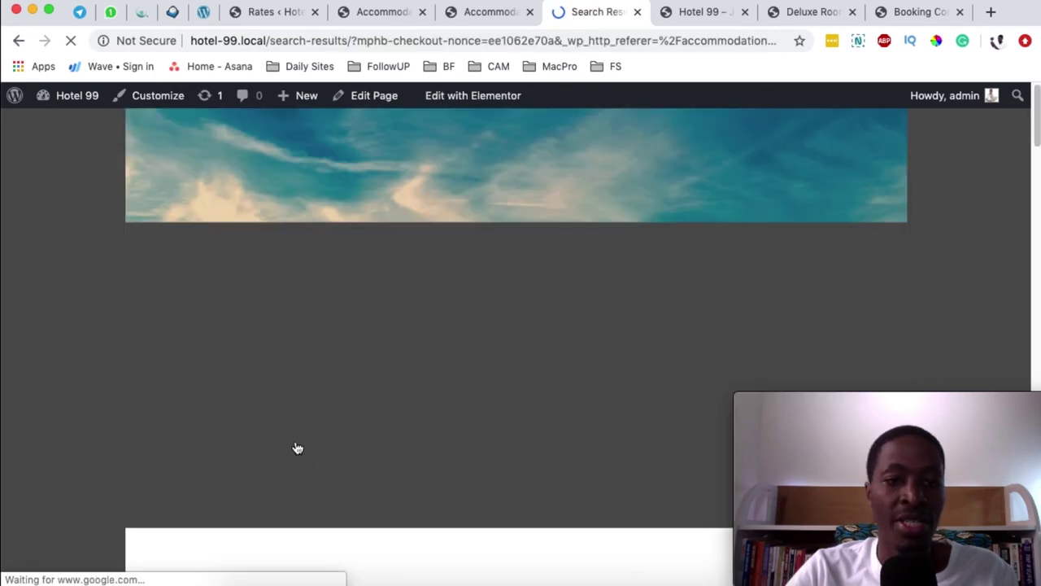
{"action": "scroll", "coordinate": [46, 394], "scroll_direction": "down", "scroll_amount": 9}
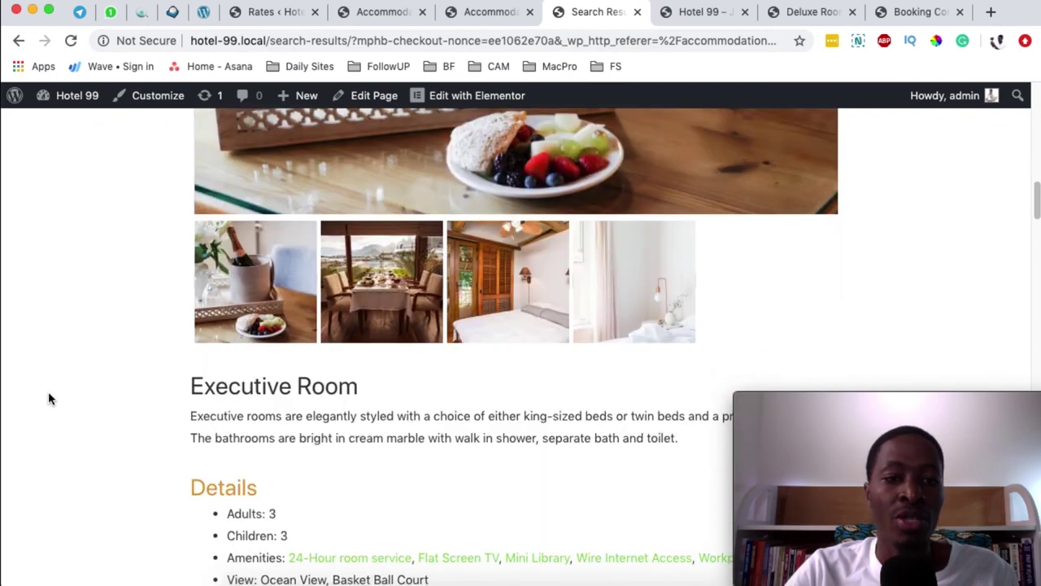
{"action": "scroll", "coordinate": [298, 405], "scroll_direction": "down", "scroll_amount": 1}
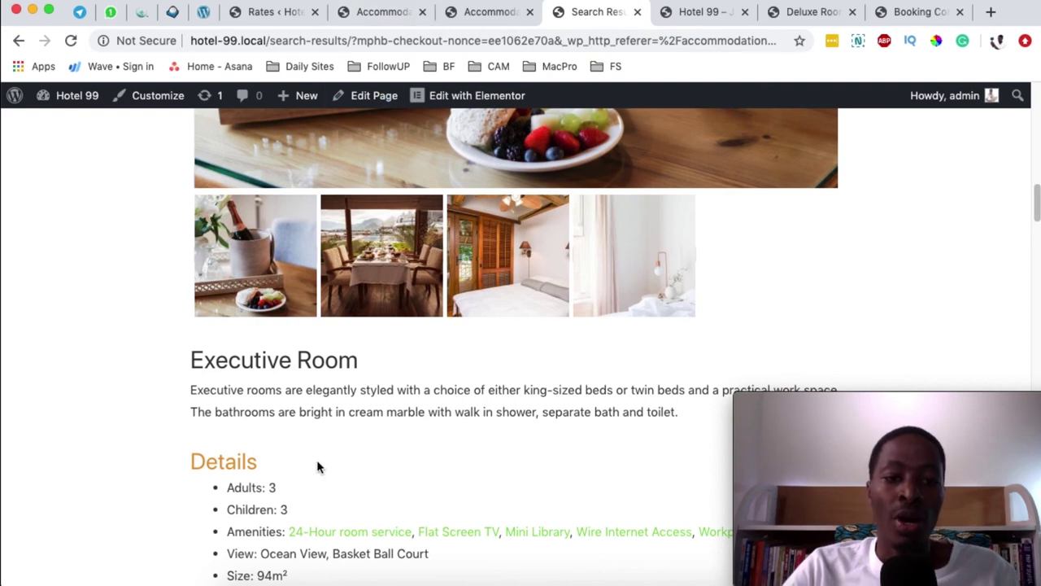
Compare the adult and child capacities of the Executive, Twin, Deluxe and Standard rooms in the accommodation types list
{"action": "left_click", "coordinate": [382, 13]}
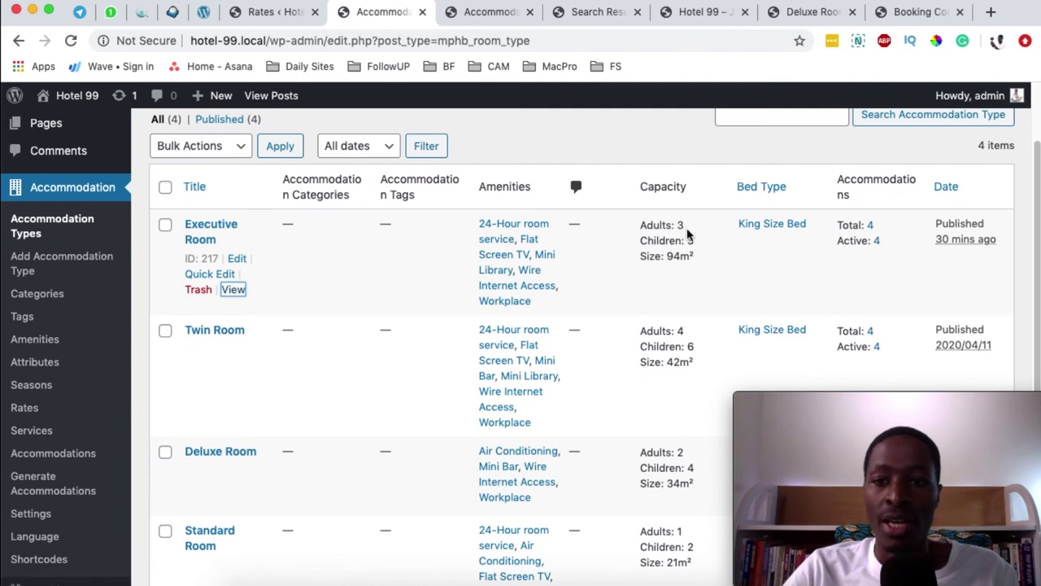
{"action": "scroll", "coordinate": [710, 239], "scroll_direction": "down", "scroll_amount": 1}
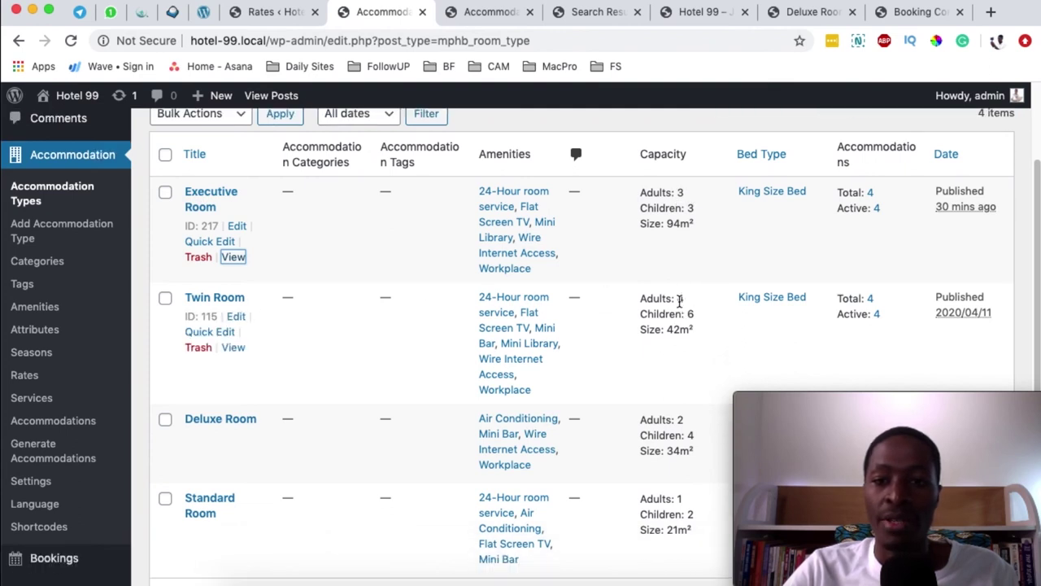
{"action": "scroll", "coordinate": [709, 304], "scroll_direction": "down", "scroll_amount": 2}
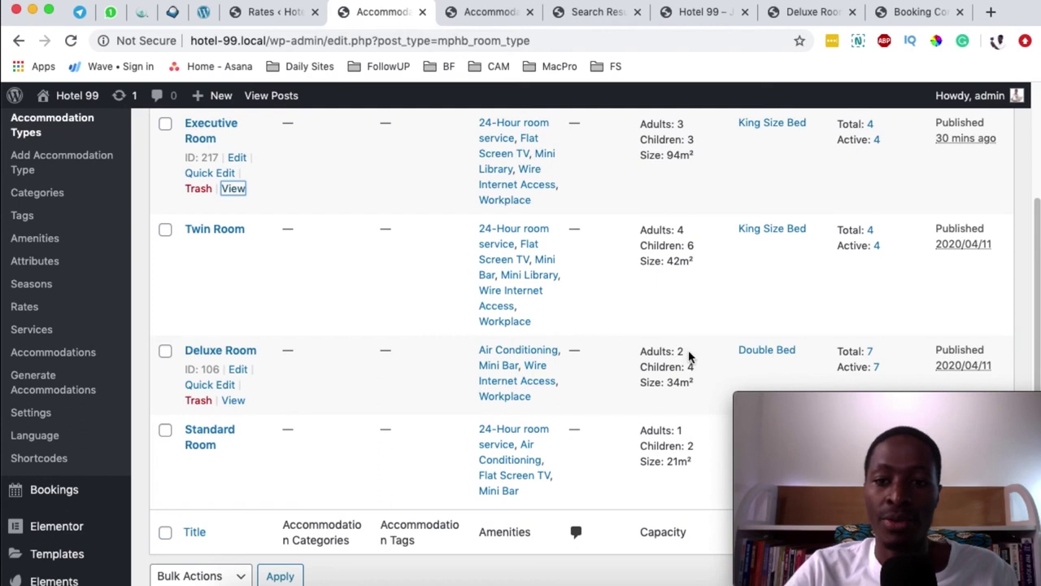
{"action": "scroll", "coordinate": [676, 391], "scroll_direction": "down", "scroll_amount": 1}
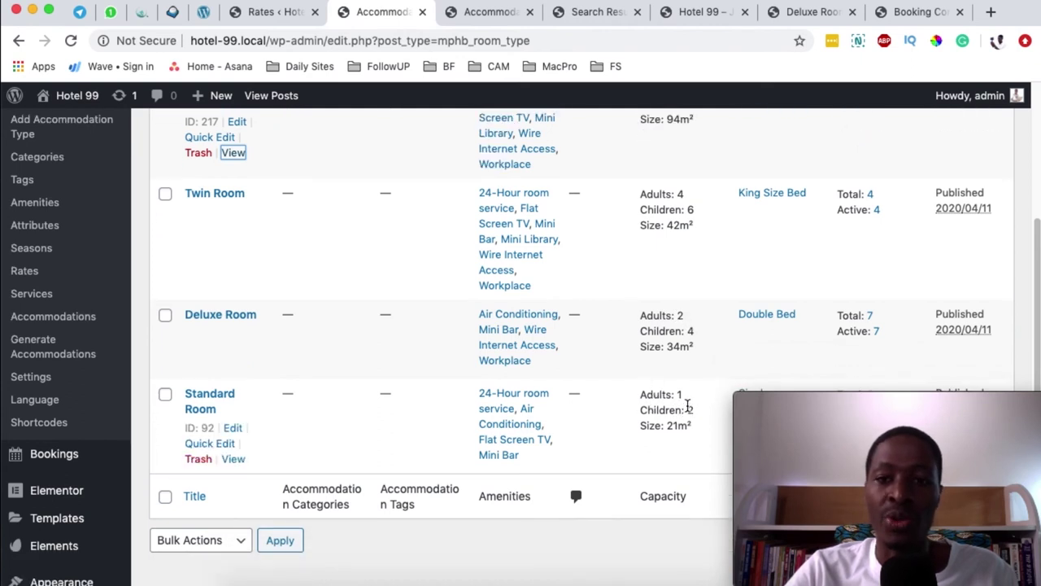
Return to the search results and examine the Executive Room's details, starting price and booking options
{"action": "key", "text": "ctrl+Tab"}
{"action": "key", "text": "ctrl+Tab"}
{"action": "scroll", "coordinate": [529, 276], "scroll_direction": "down", "scroll_amount": 5}
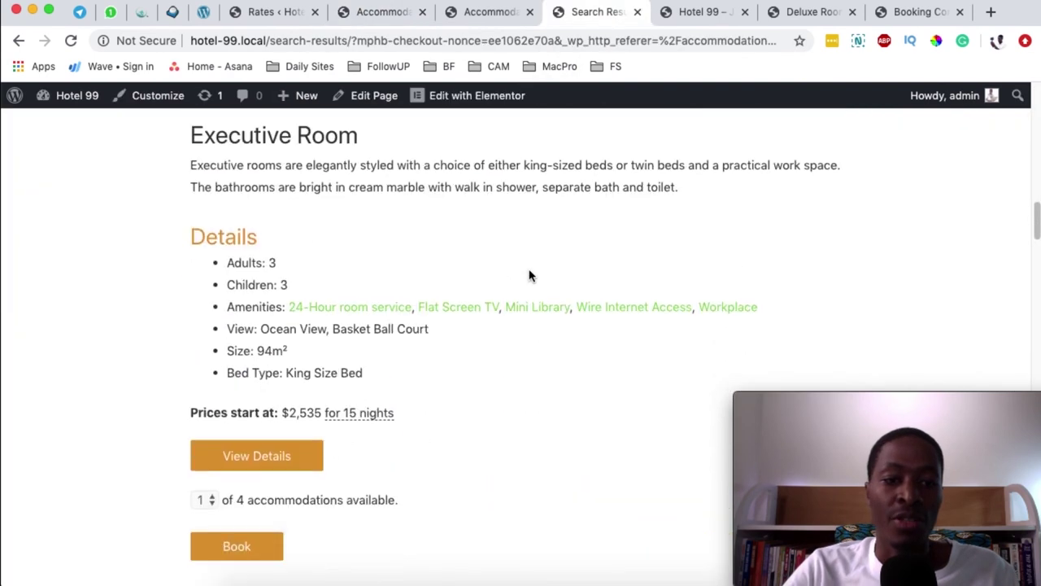
{"action": "scroll", "coordinate": [525, 272], "scroll_direction": "up", "scroll_amount": 5}
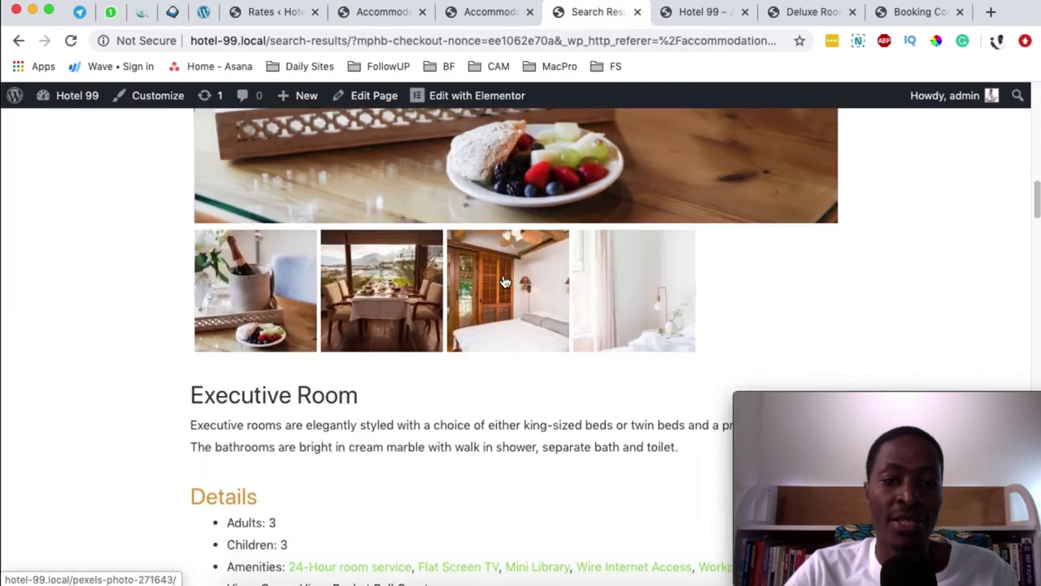
{"action": "scroll", "coordinate": [504, 282], "scroll_direction": "down", "scroll_amount": 4}
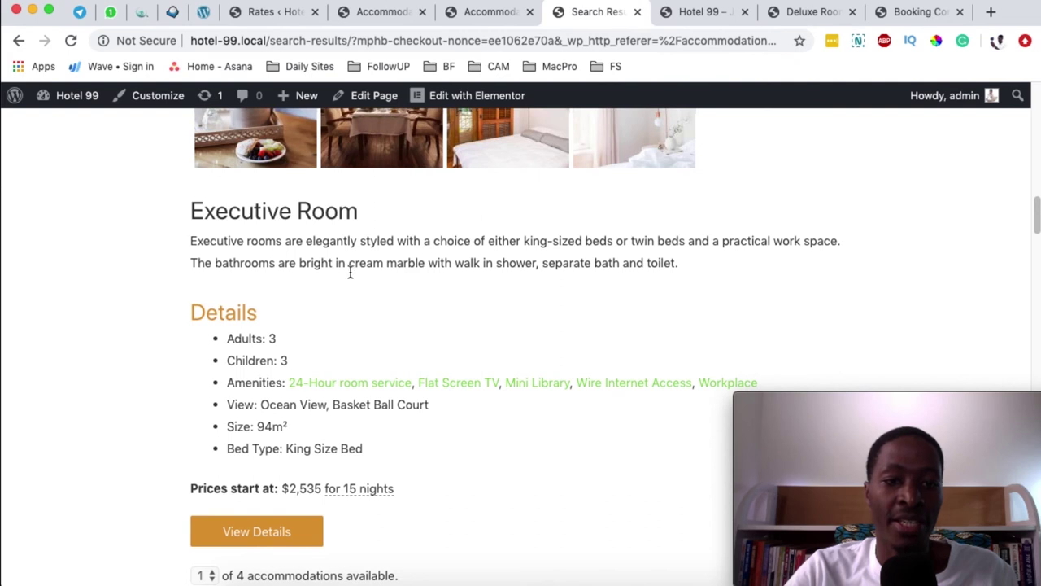
{"action": "scroll", "coordinate": [203, 366], "scroll_direction": "down", "scroll_amount": 2}
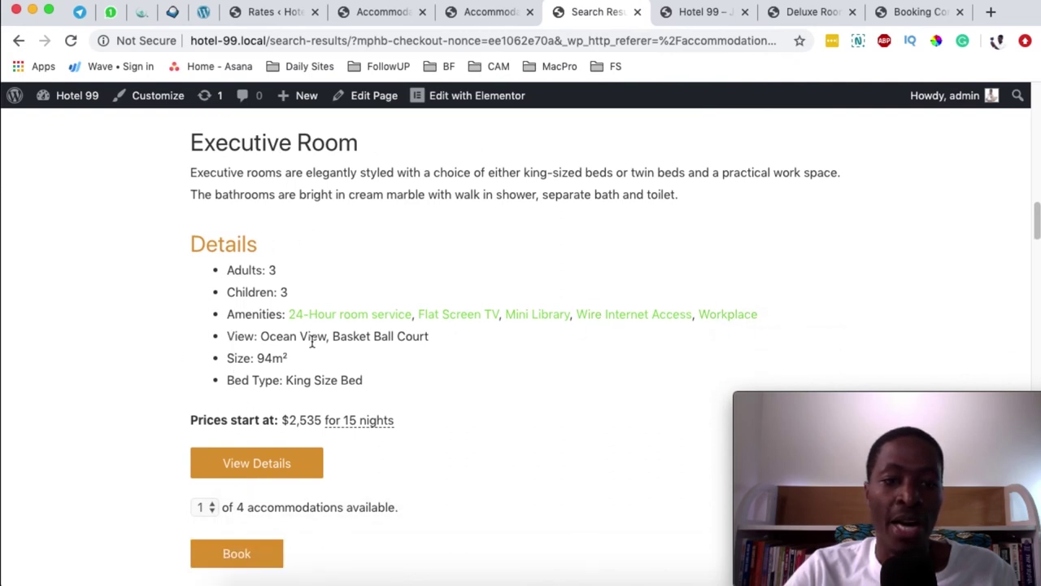
{"action": "scroll", "coordinate": [325, 329], "scroll_direction": "down", "scroll_amount": 1}
{"action": "scroll", "coordinate": [435, 317], "scroll_direction": "down", "scroll_amount": 1}
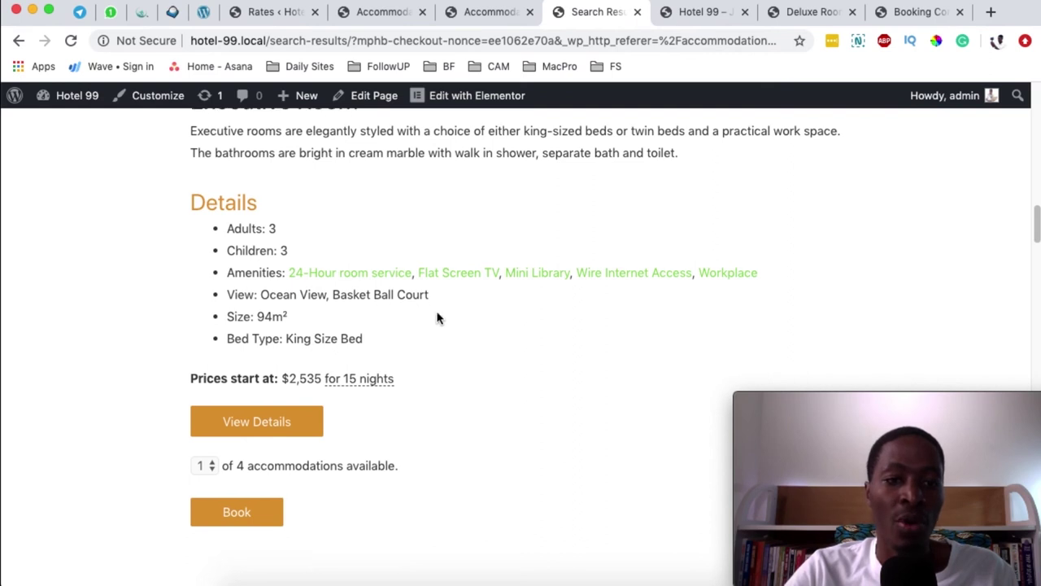
{"action": "scroll", "coordinate": [437, 318], "scroll_direction": "down", "scroll_amount": 1}
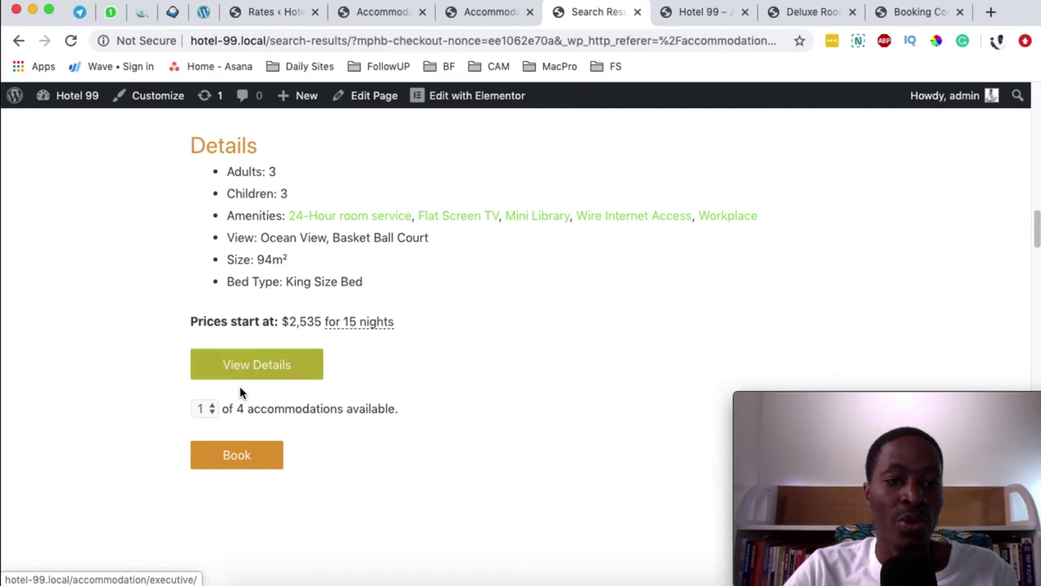
Add one Executive Room to the reservation and proceed to booking confirmation to compare the Standard and Non Refundable rates
{"action": "left_click", "coordinate": [233, 466]}
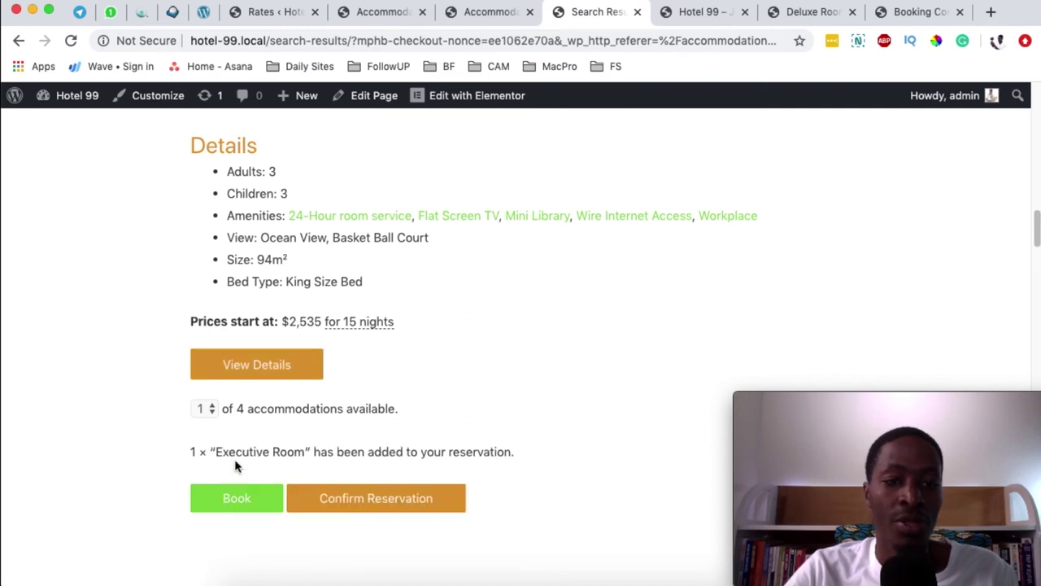
{"action": "left_click", "coordinate": [370, 494]}
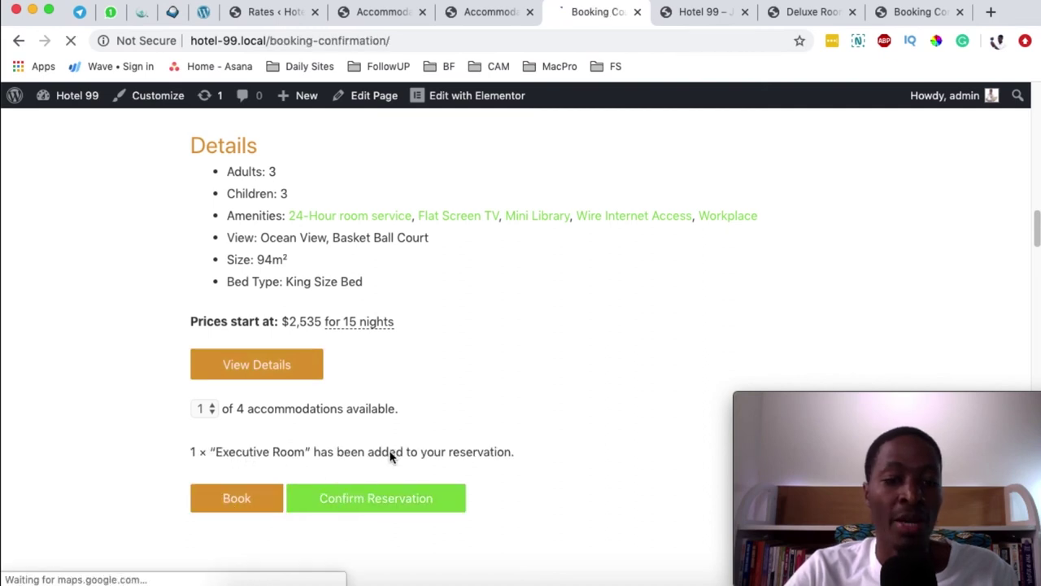
{"action": "scroll", "coordinate": [392, 443], "scroll_direction": "down", "scroll_amount": 3}
{"action": "scroll", "coordinate": [394, 432], "scroll_direction": "down", "scroll_amount": 10}
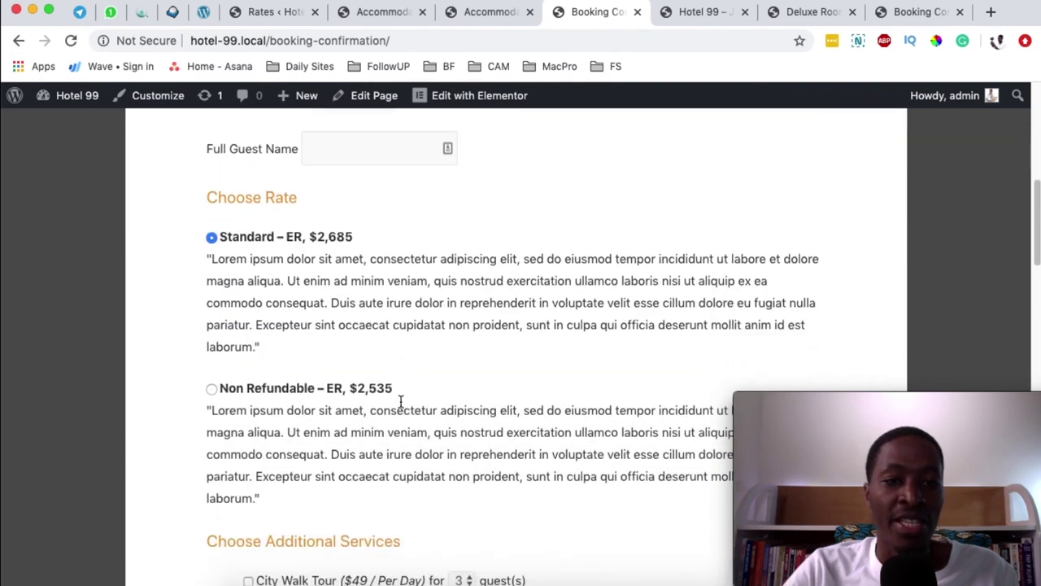
{"action": "scroll", "coordinate": [399, 402], "scroll_direction": "down", "scroll_amount": 1}
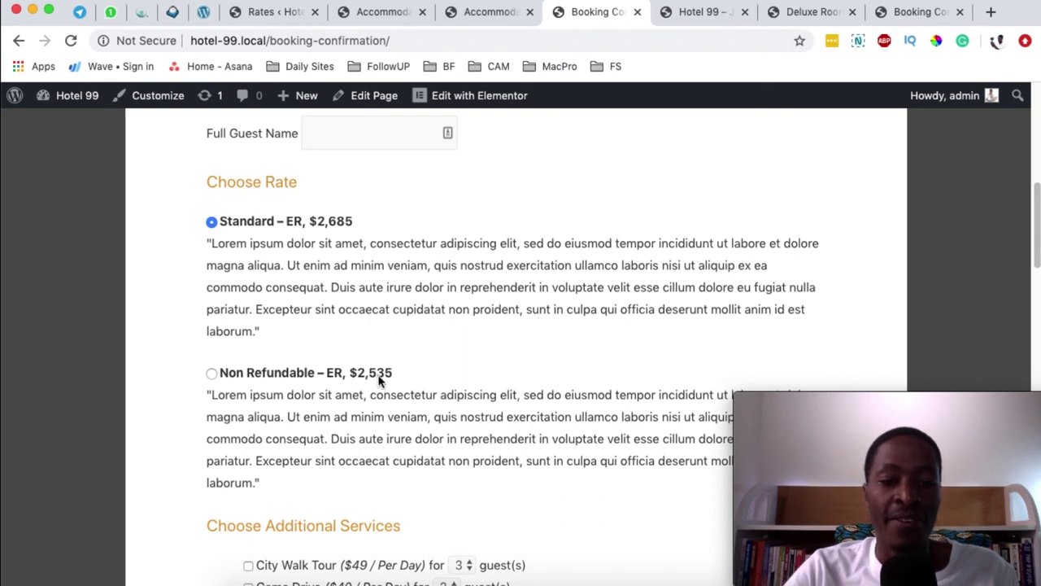
{"action": "scroll", "coordinate": [387, 386], "scroll_direction": "down", "scroll_amount": 1}
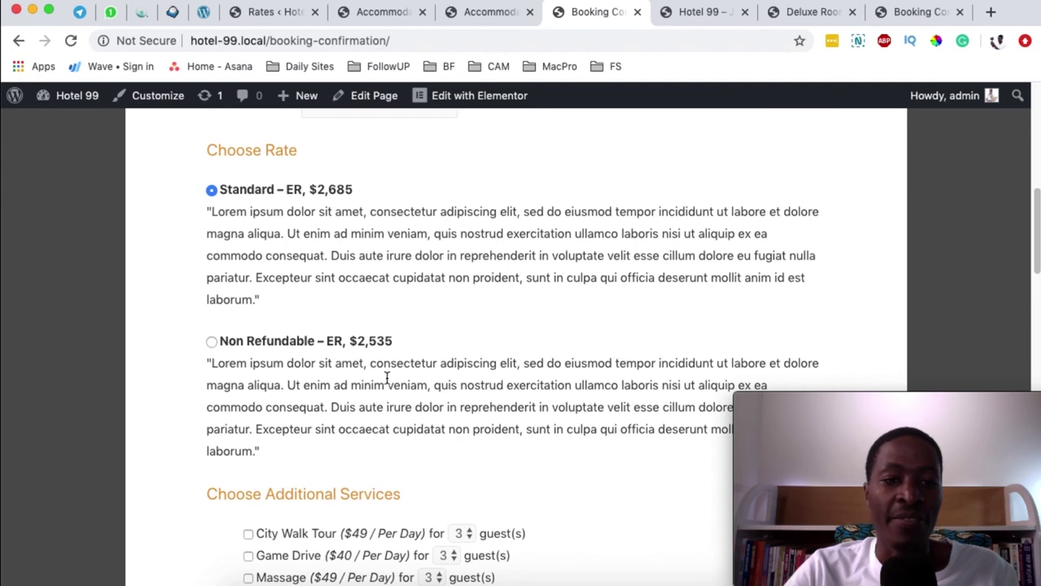
Choose the Non Refundable – ER rate and expand the Executive Room entry in the price breakdown
{"action": "left_click", "coordinate": [224, 361]}
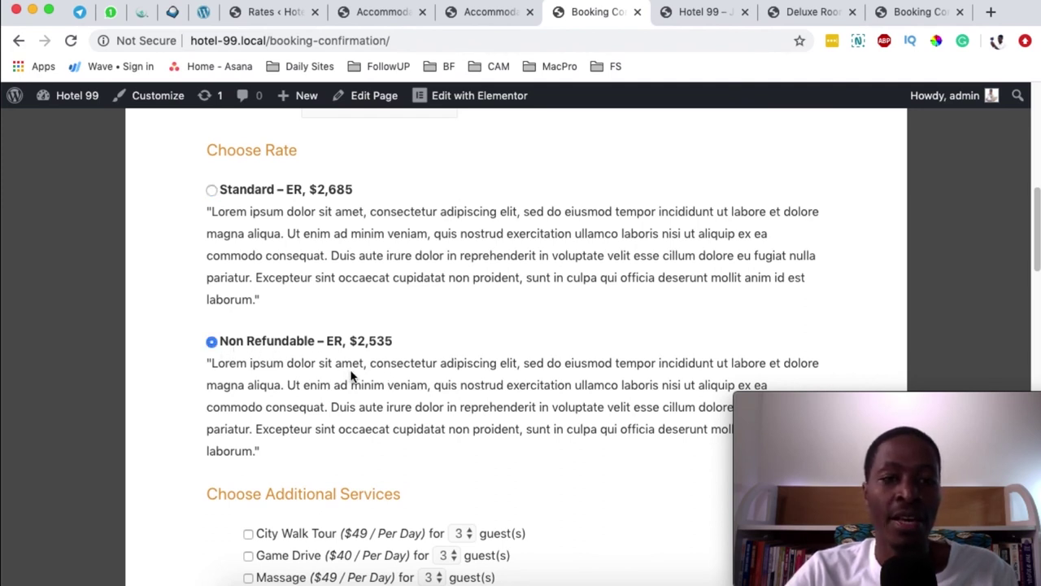
{"action": "scroll", "coordinate": [351, 374], "scroll_direction": "down", "scroll_amount": 12}
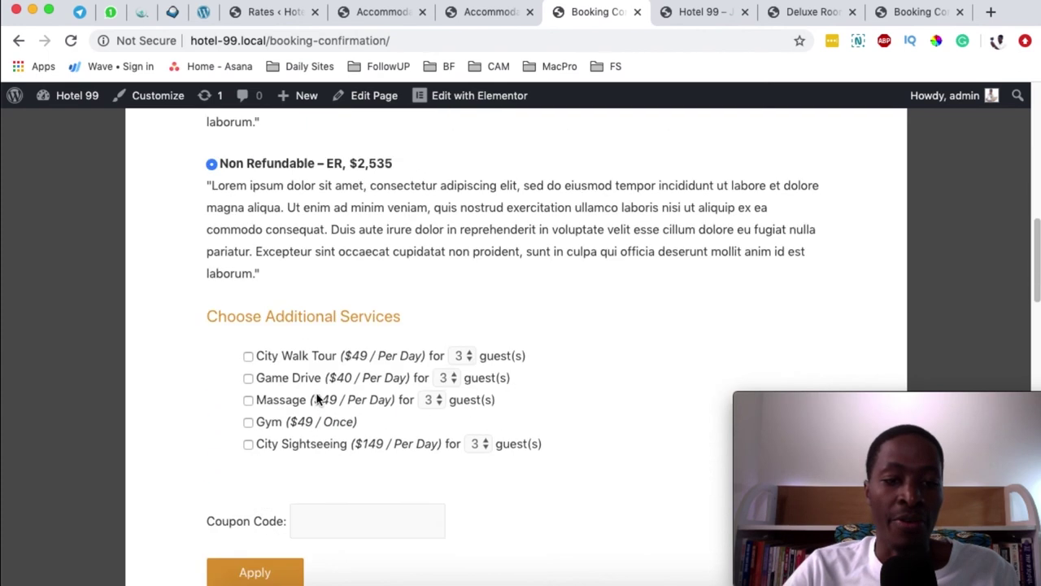
{"action": "scroll", "coordinate": [318, 396], "scroll_direction": "down", "scroll_amount": 3}
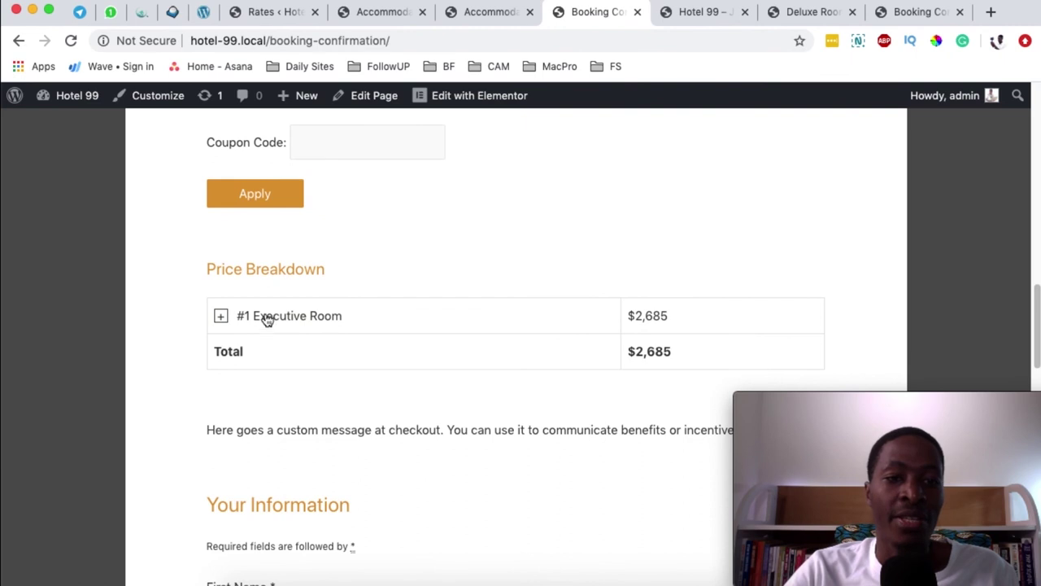
{"action": "left_click", "coordinate": [279, 320]}
{"action": "scroll", "coordinate": [181, 423], "scroll_direction": "down", "scroll_amount": 3}
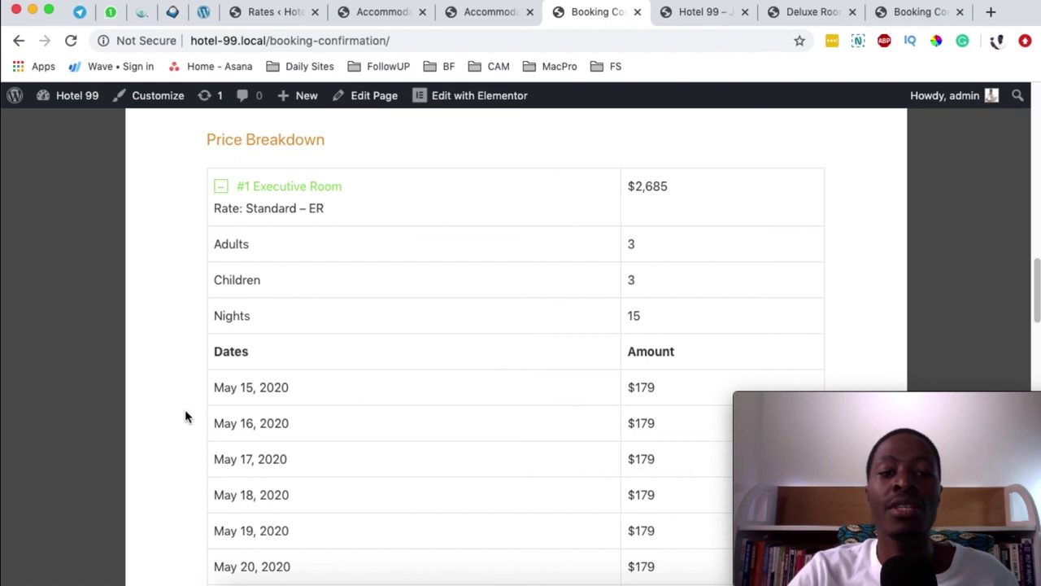
Examine the Standard – ER price breakdown from its nightly amounts through to the subtotals and total
{"action": "scroll", "coordinate": [178, 409], "scroll_direction": "up", "scroll_amount": 1}
{"action": "scroll", "coordinate": [649, 409], "scroll_direction": "down", "scroll_amount": 1}
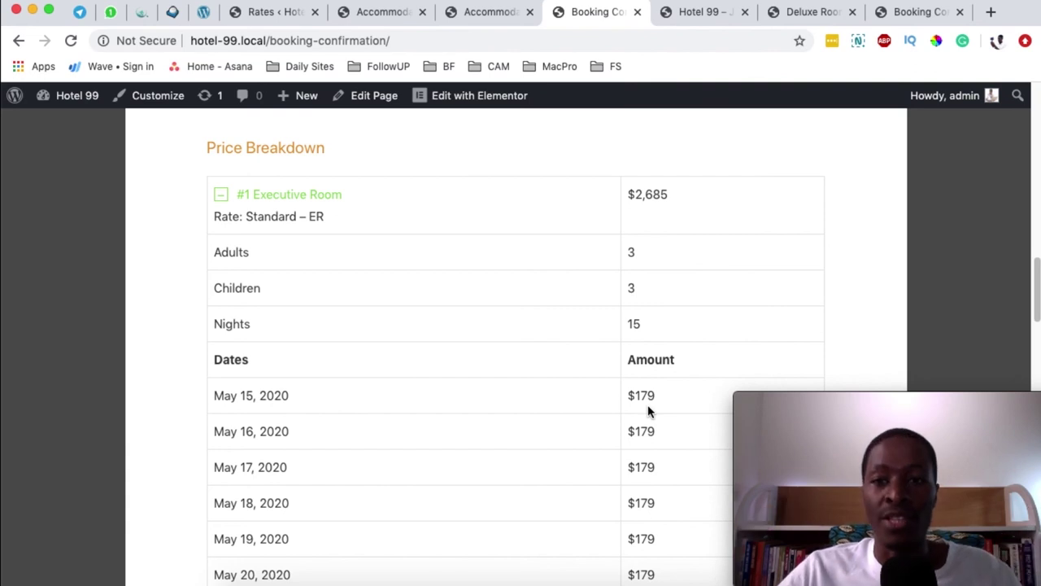
{"action": "scroll", "coordinate": [196, 296], "scroll_direction": "up", "scroll_amount": 15}
{"action": "scroll", "coordinate": [195, 295], "scroll_direction": "down", "scroll_amount": 10}
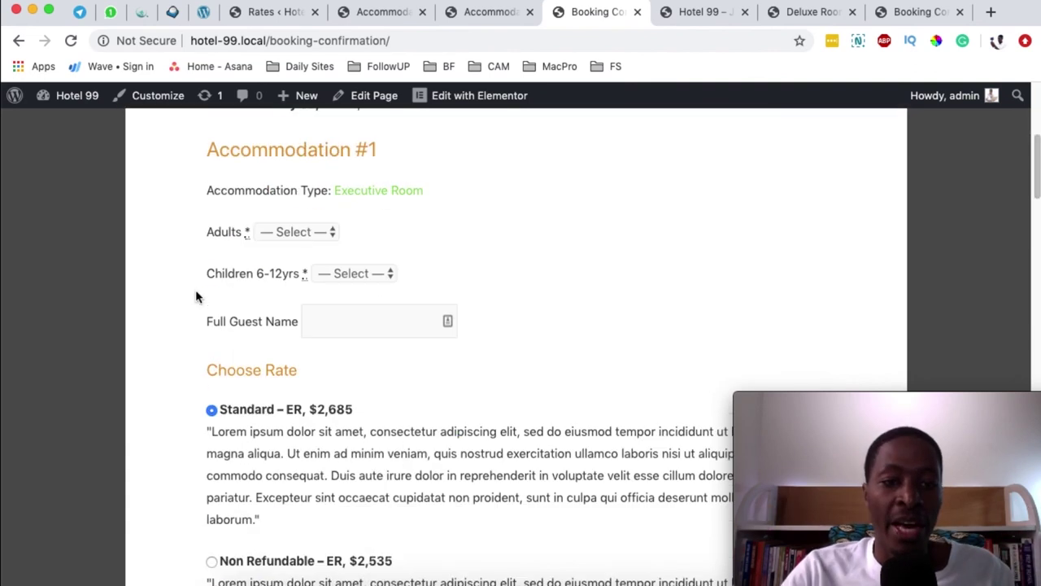
{"action": "scroll", "coordinate": [295, 341], "scroll_direction": "down", "scroll_amount": 13}
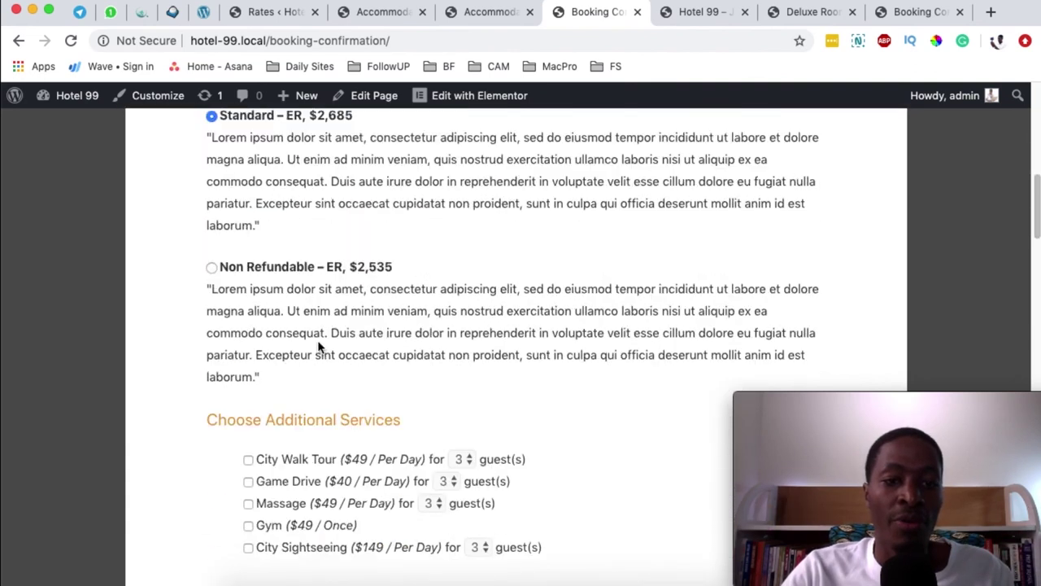
{"action": "scroll", "coordinate": [322, 332], "scroll_direction": "down", "scroll_amount": 5}
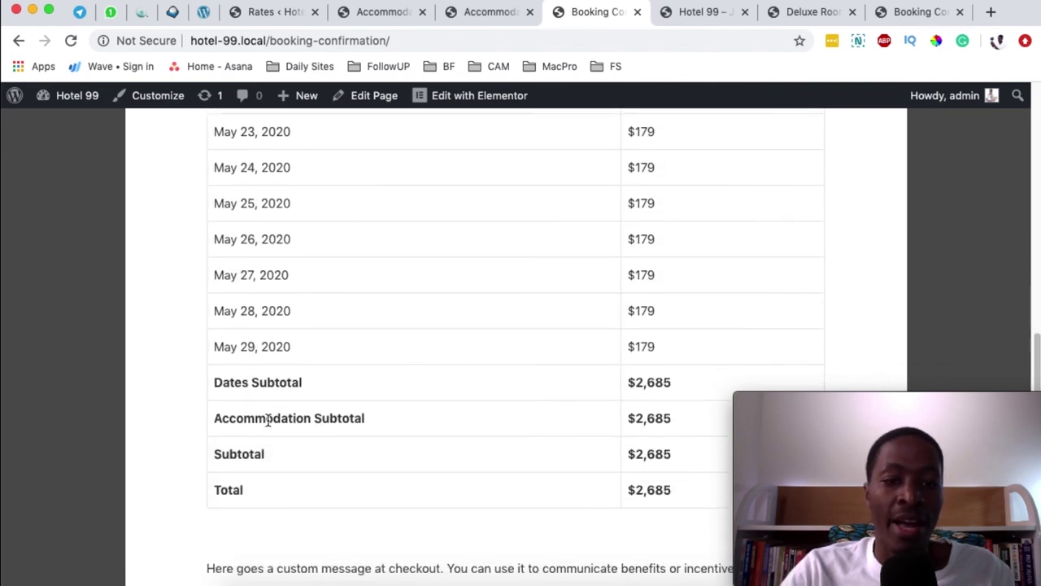
Select the Non Refundable – ER rate and add the City Walk Tour for 1 guest and the Game Drive for 3 guests
{"action": "scroll", "coordinate": [570, 424], "scroll_direction": "up", "scroll_amount": 1}
{"action": "scroll", "coordinate": [611, 417], "scroll_direction": "up", "scroll_amount": 12}
{"action": "scroll", "coordinate": [610, 422], "scroll_direction": "up", "scroll_amount": 8}
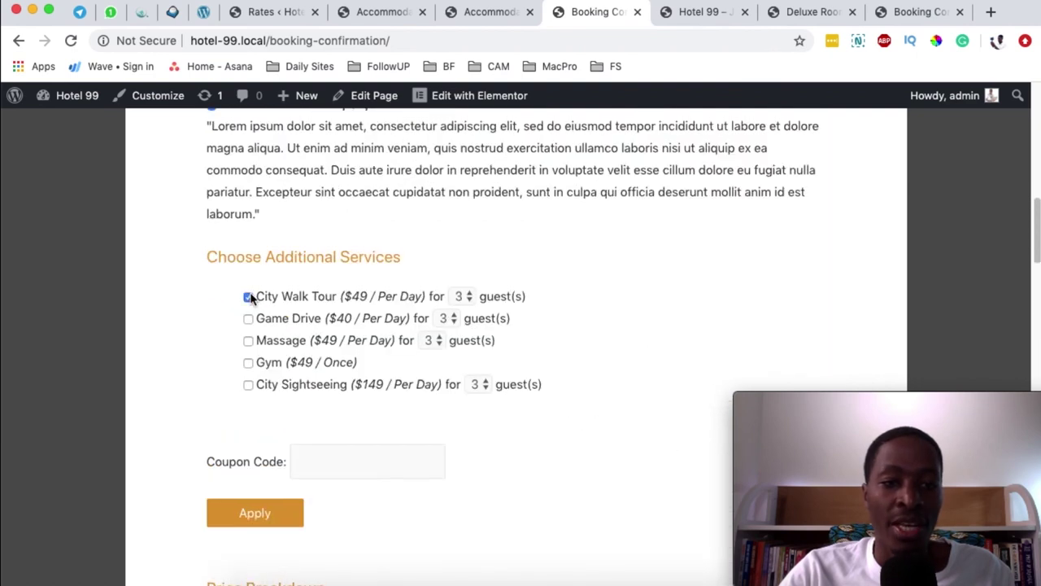
{"action": "left_click", "coordinate": [470, 300]}
{"action": "left_click", "coordinate": [469, 299]}
Check how the City Walk Tour and Game Drive charges are calculated in the services section of the price breakdown
{"action": "scroll", "coordinate": [209, 395], "scroll_direction": "down", "scroll_amount": 10}
{"action": "scroll", "coordinate": [209, 395], "scroll_direction": "down", "scroll_amount": 10}
{"action": "scroll", "coordinate": [211, 388], "scroll_direction": "down", "scroll_amount": 8}
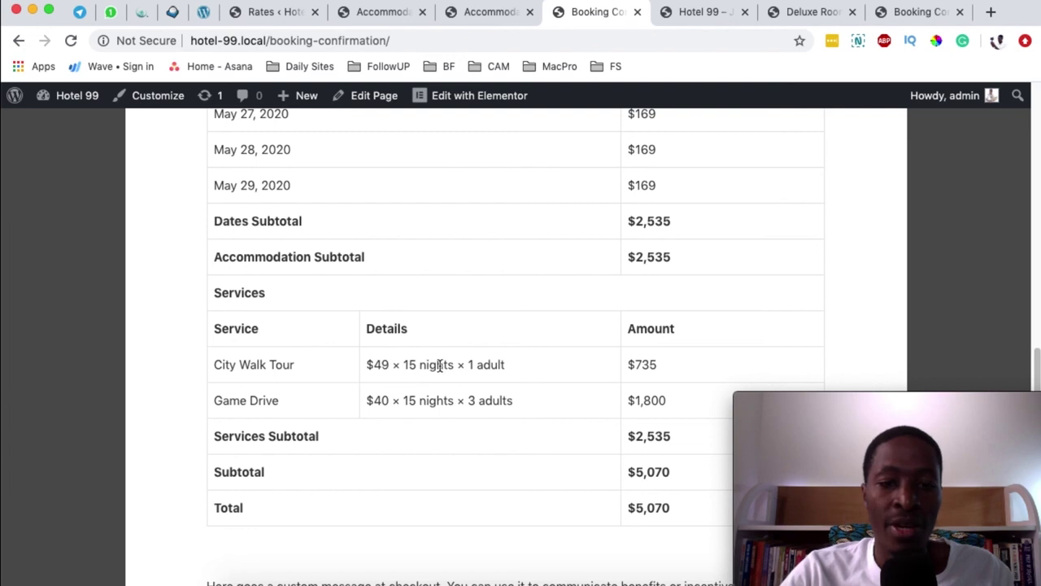
{"action": "double_click", "coordinate": [491, 365]}
{"action": "double_click", "coordinate": [644, 365]}
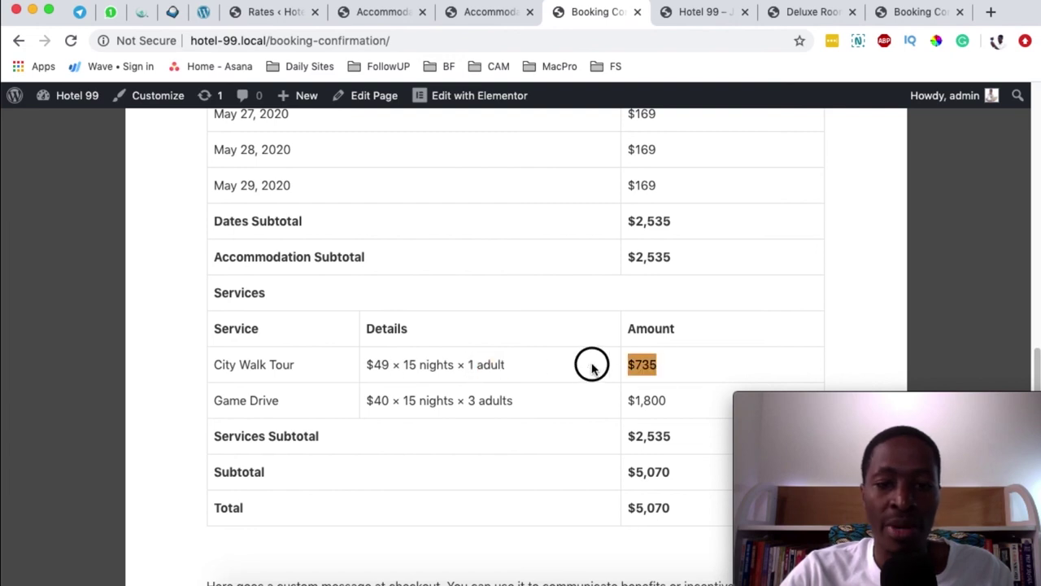
{"action": "triple_click", "coordinate": [251, 403]}
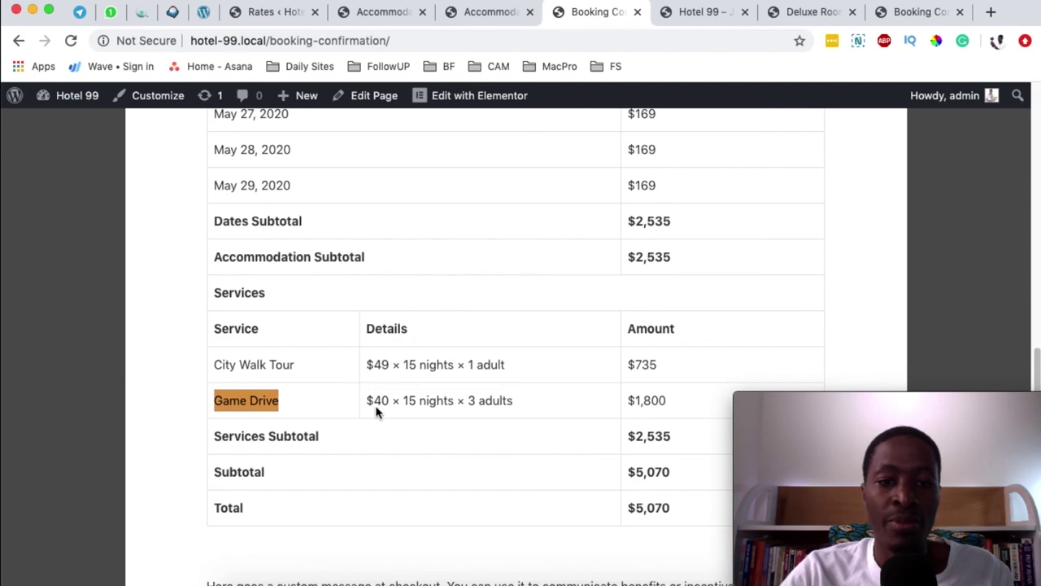
{"action": "left_click_drag", "start_coordinate": [391, 403], "coordinate": [367, 401]}
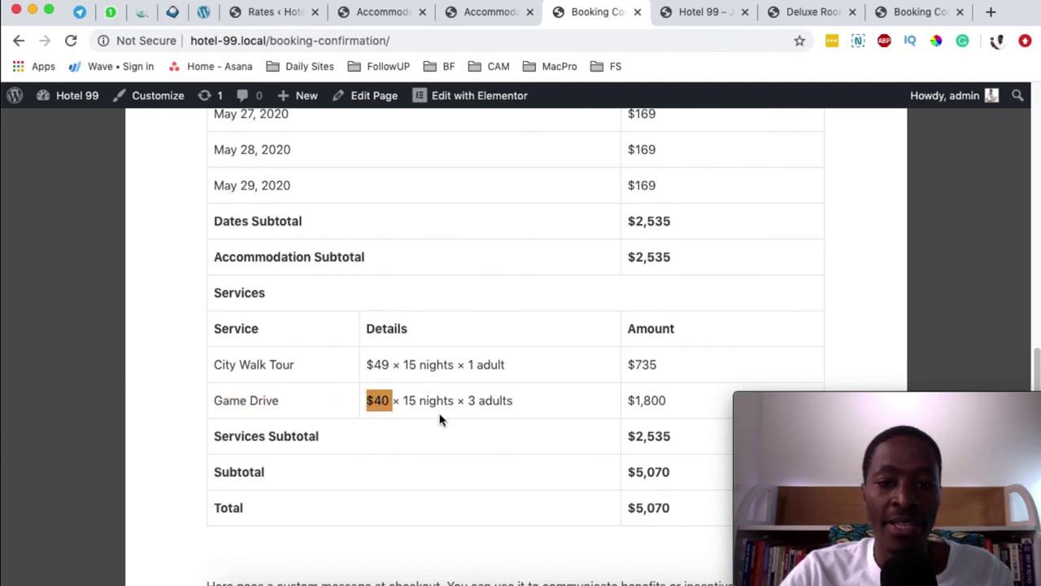
{"action": "left_click_drag", "start_coordinate": [673, 402], "coordinate": [633, 403]}
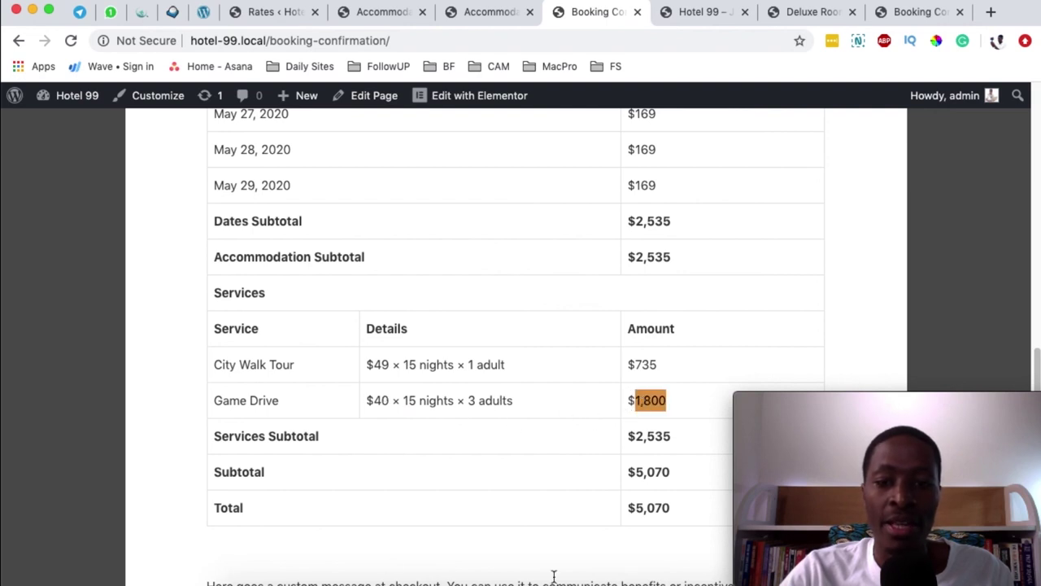
Switch between the Standard – ER and Non Refundable – ER rates and compare their nightly amounts and totals in the price breakdown
{"action": "scroll", "coordinate": [670, 492], "scroll_direction": "up", "scroll_amount": 15}
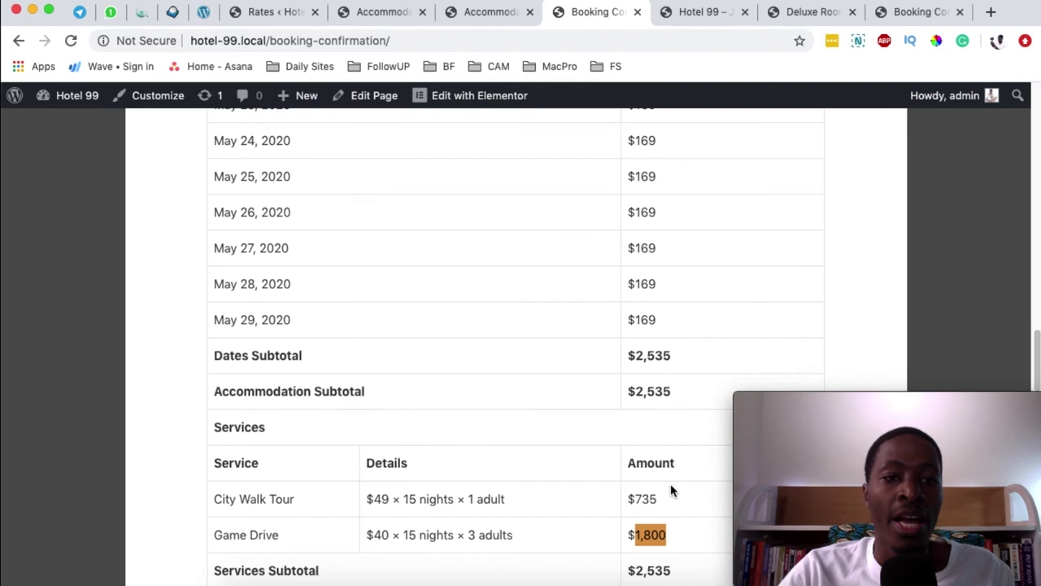
{"action": "scroll", "coordinate": [662, 483], "scroll_direction": "up", "scroll_amount": 8}
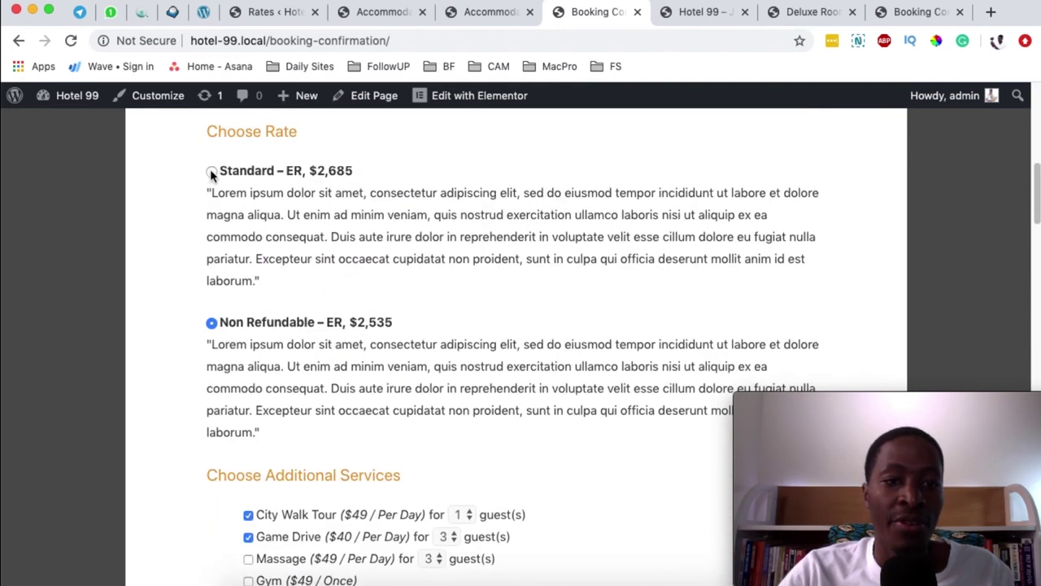
{"action": "left_click", "coordinate": [211, 172]}
{"action": "scroll", "coordinate": [639, 337], "scroll_direction": "down", "scroll_amount": 20}
{"action": "scroll", "coordinate": [635, 486], "scroll_direction": "down", "scroll_amount": 5}
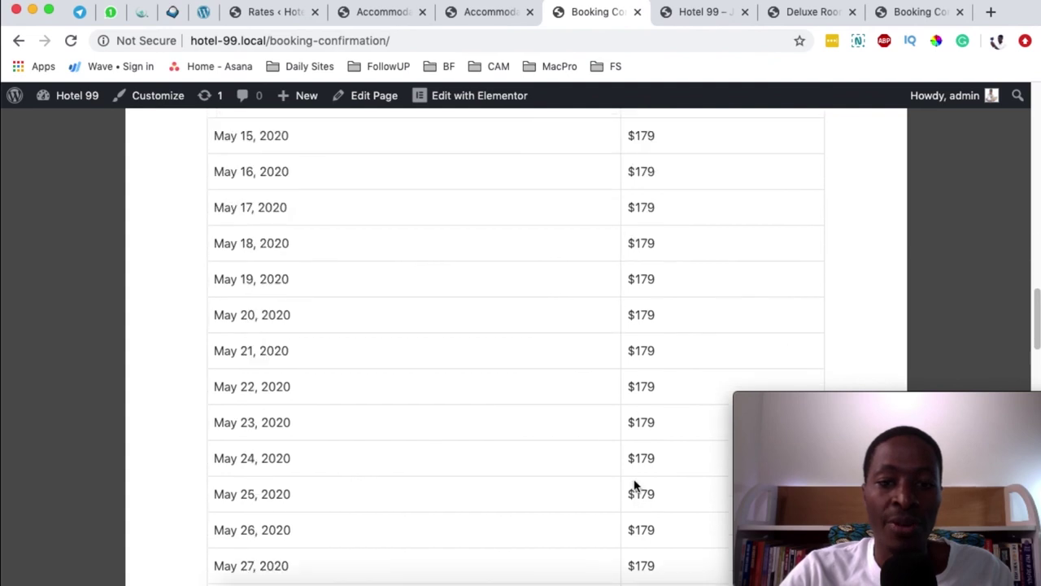
{"action": "double_click", "coordinate": [651, 362]}
{"action": "scroll", "coordinate": [635, 432], "scroll_direction": "down", "scroll_amount": 3}
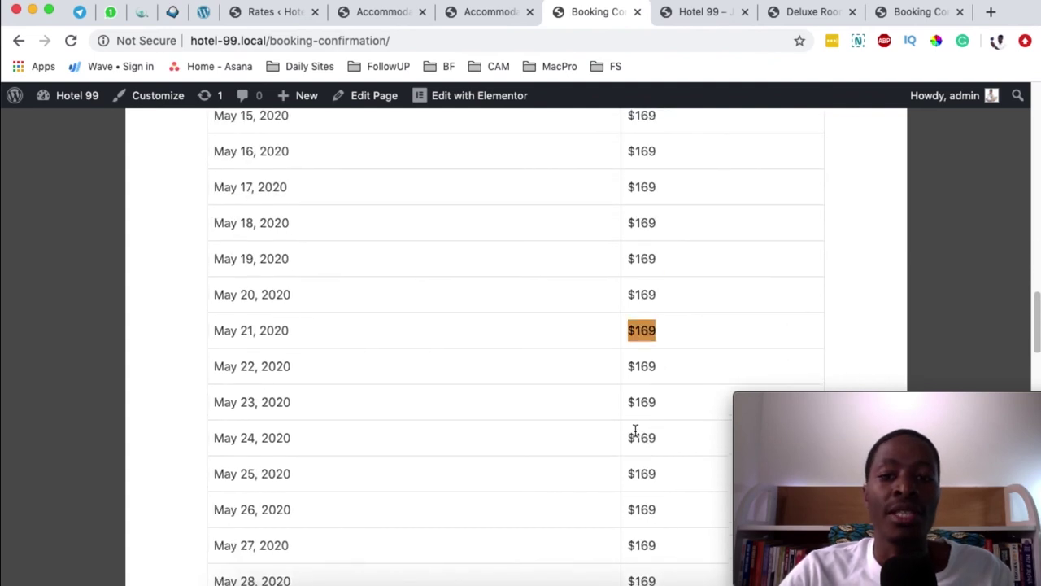
{"action": "scroll", "coordinate": [651, 405], "scroll_direction": "down", "scroll_amount": 10}
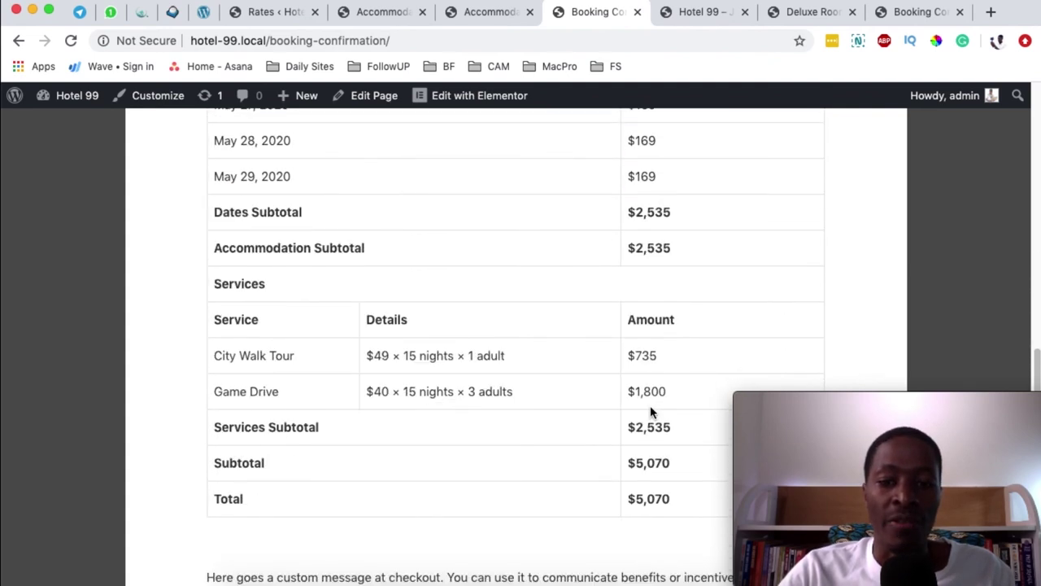
Look over the customer information fields of the booking form and return to the accommodations page
{"action": "scroll", "coordinate": [573, 427], "scroll_direction": "down", "scroll_amount": 10}
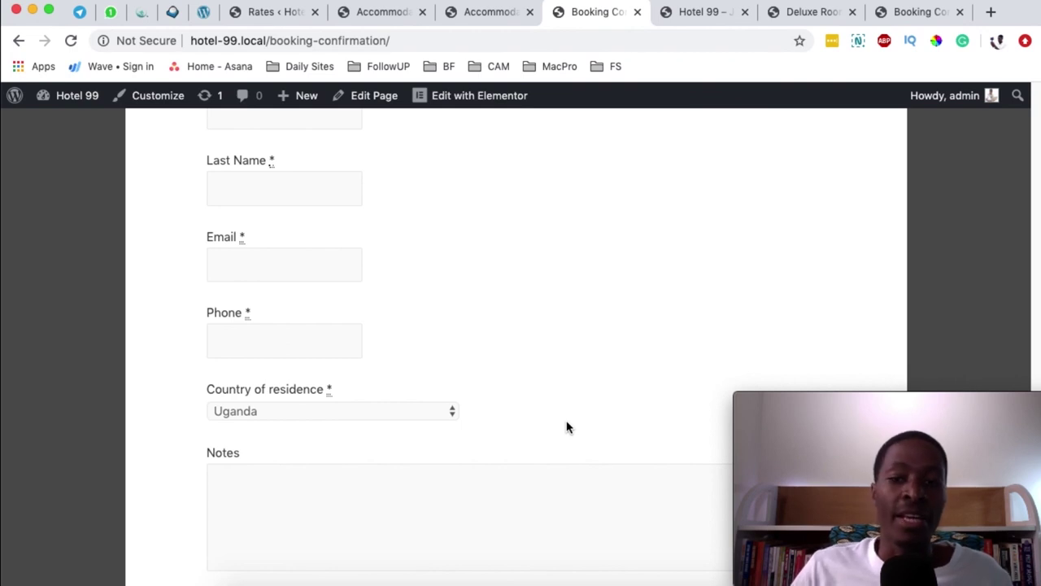
{"action": "key", "text": "ctrl+shift+Tab"}
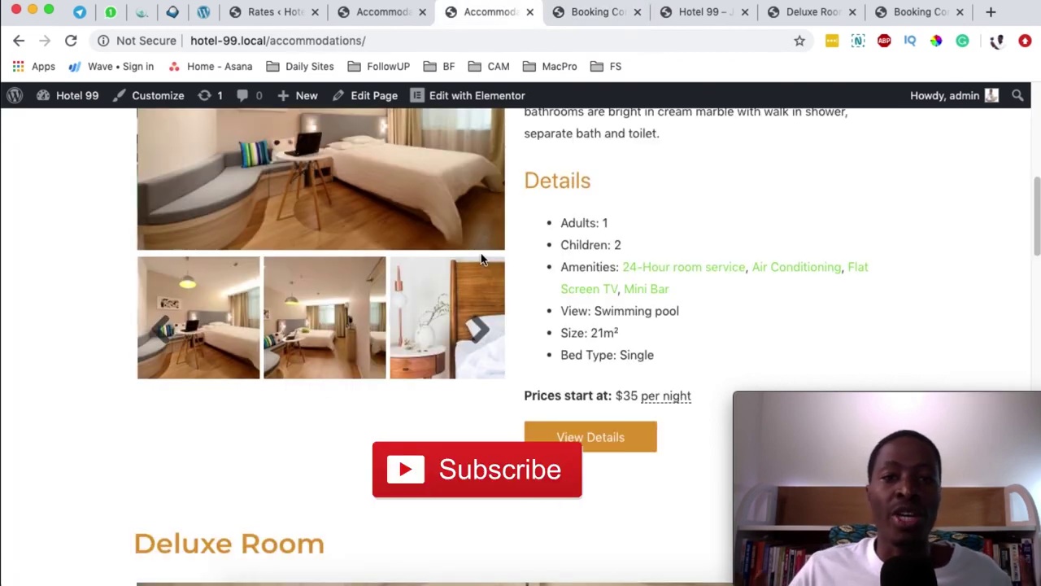